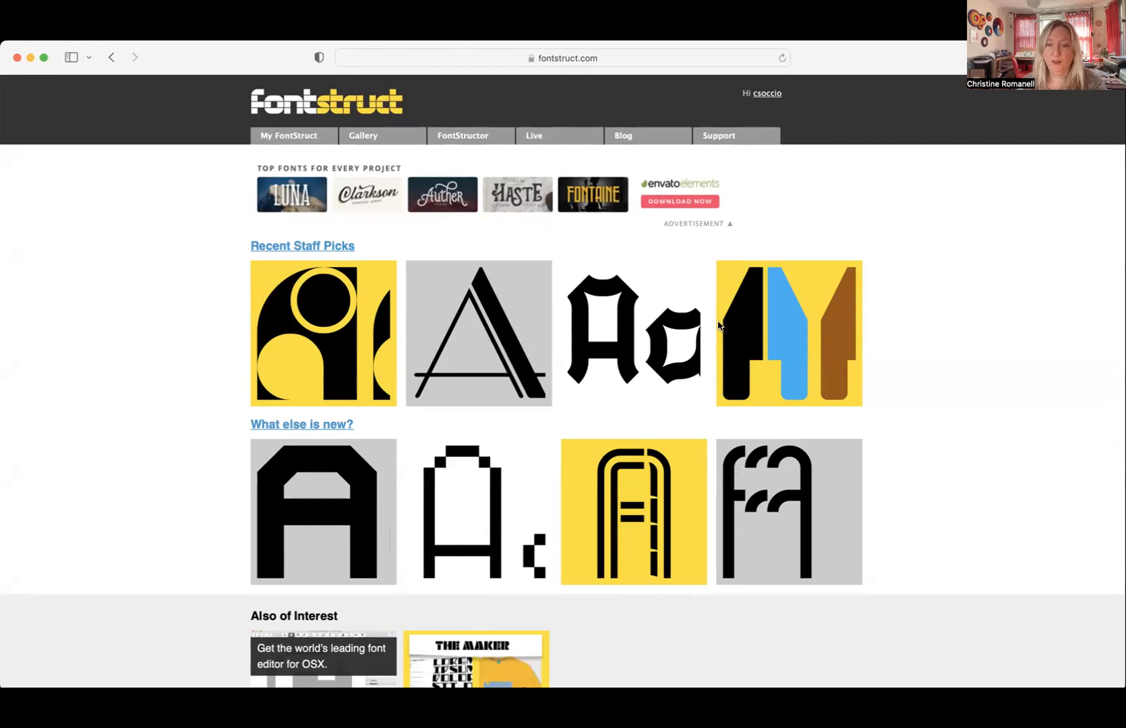
- Open the gallery of top-rated FontStructions and browse the sample typefaces listed there
mouse_move(716, 137)
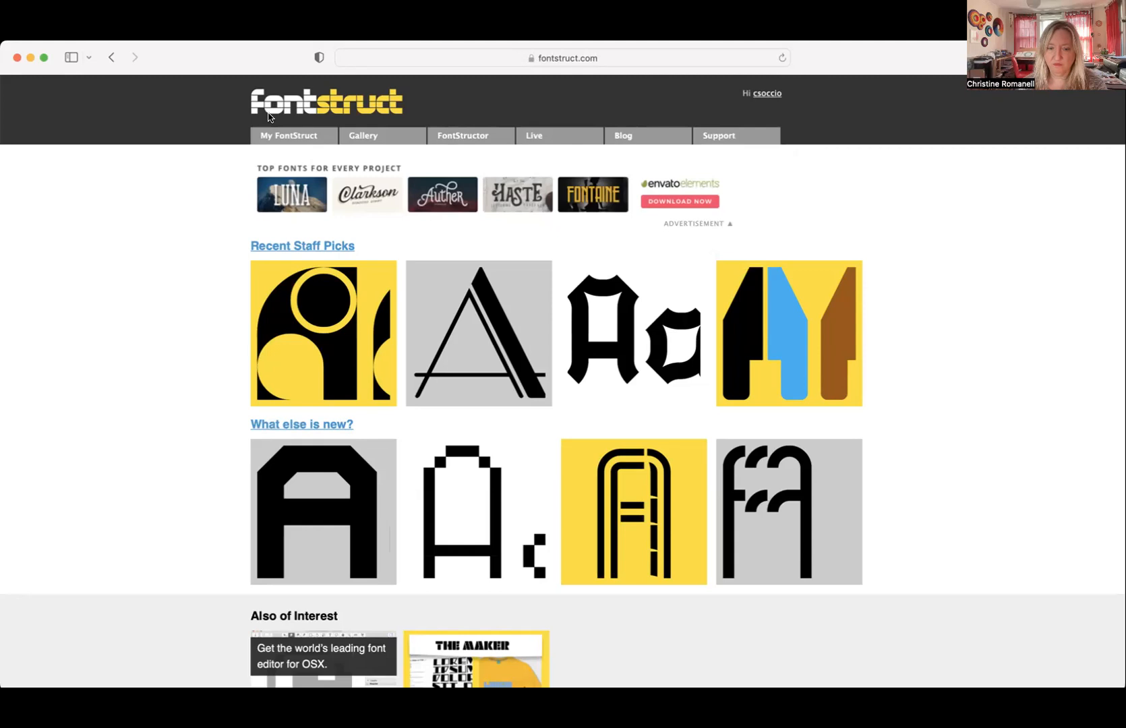
mouse_move(281, 143)
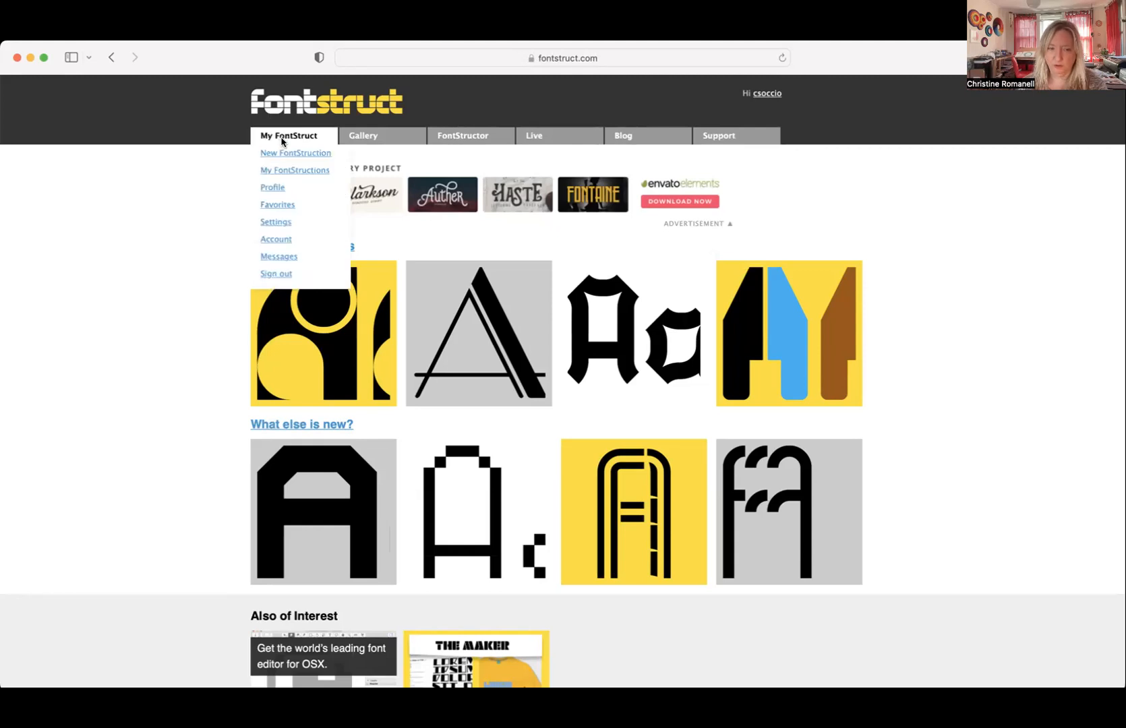
mouse_move(364, 144)
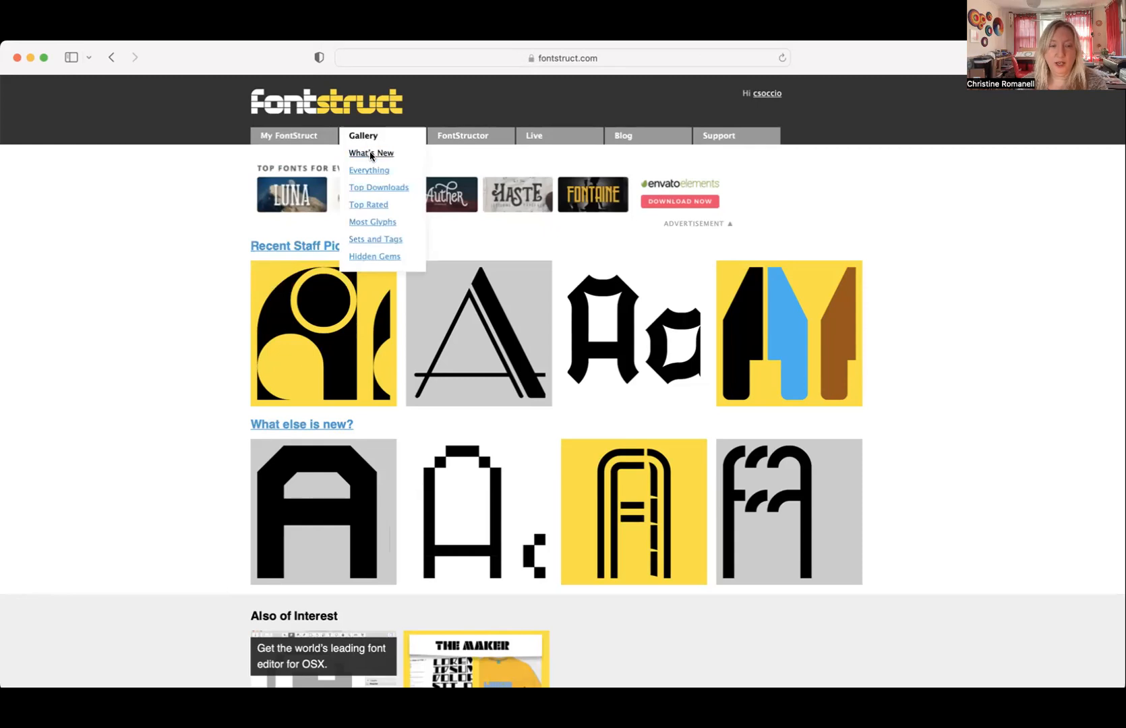
click(365, 205)
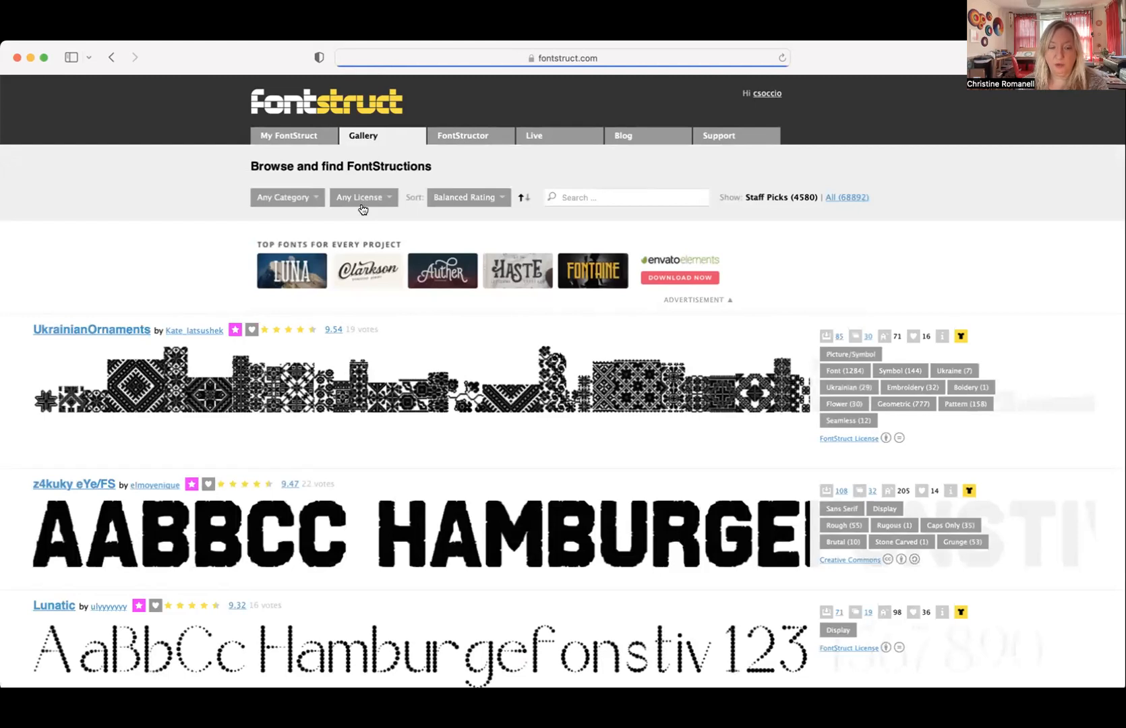
scroll(398, 280, down, 2)
scroll(398, 280, down, 5)
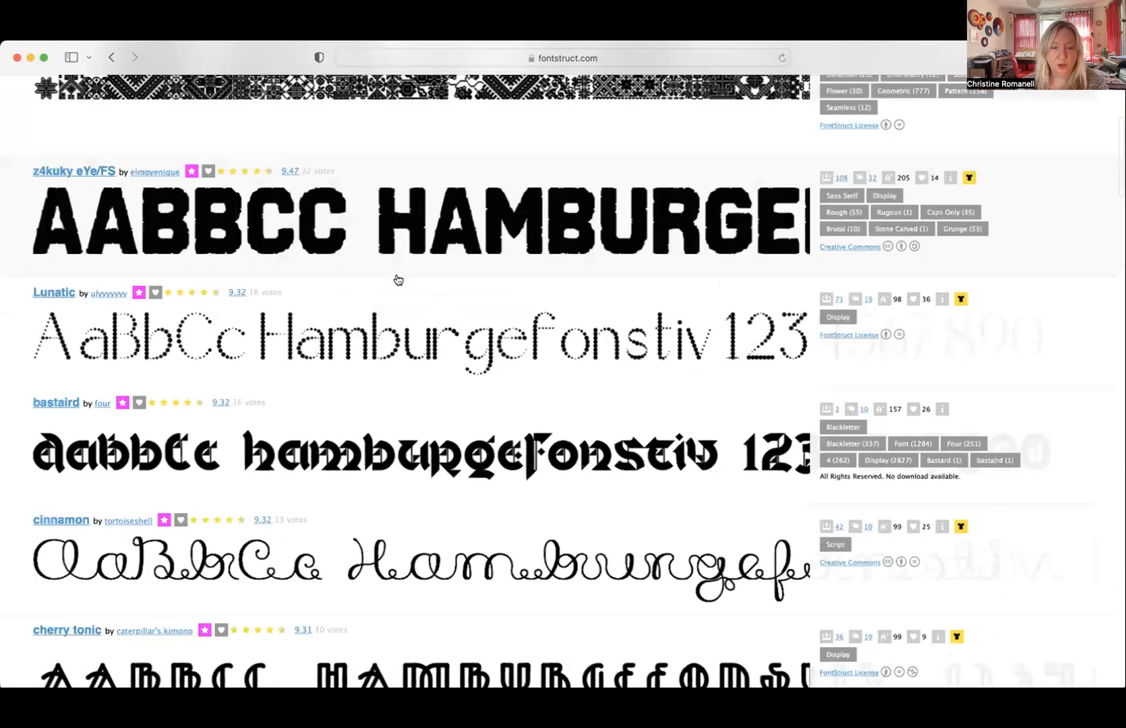
scroll(398, 280, down, 5)
scroll(398, 280, down, 5)
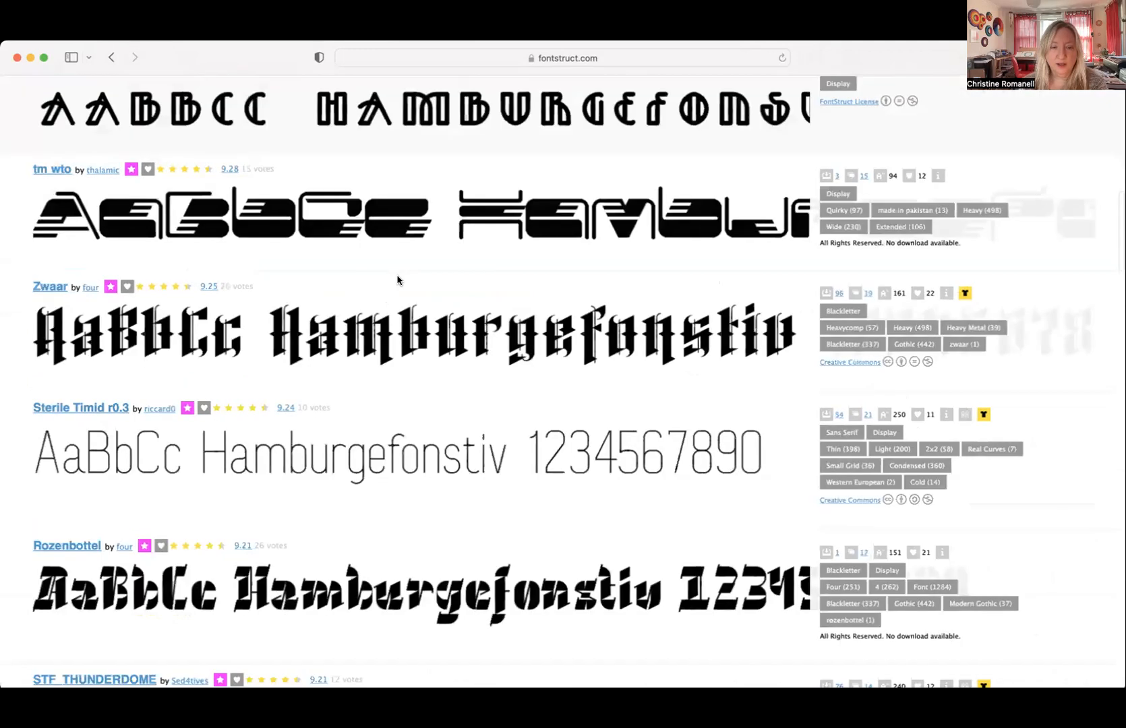
scroll(398, 280, down, 9)
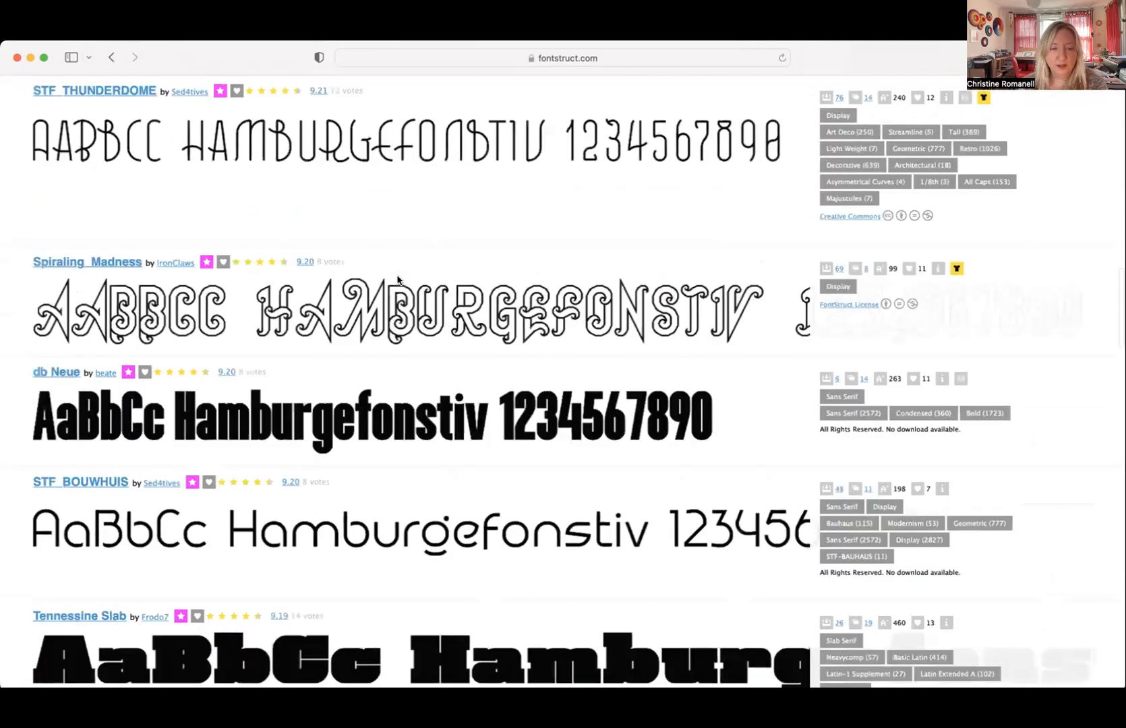
scroll(398, 280, down, 2)
scroll(398, 280, down, 2)
scroll(398, 280, down, 6)
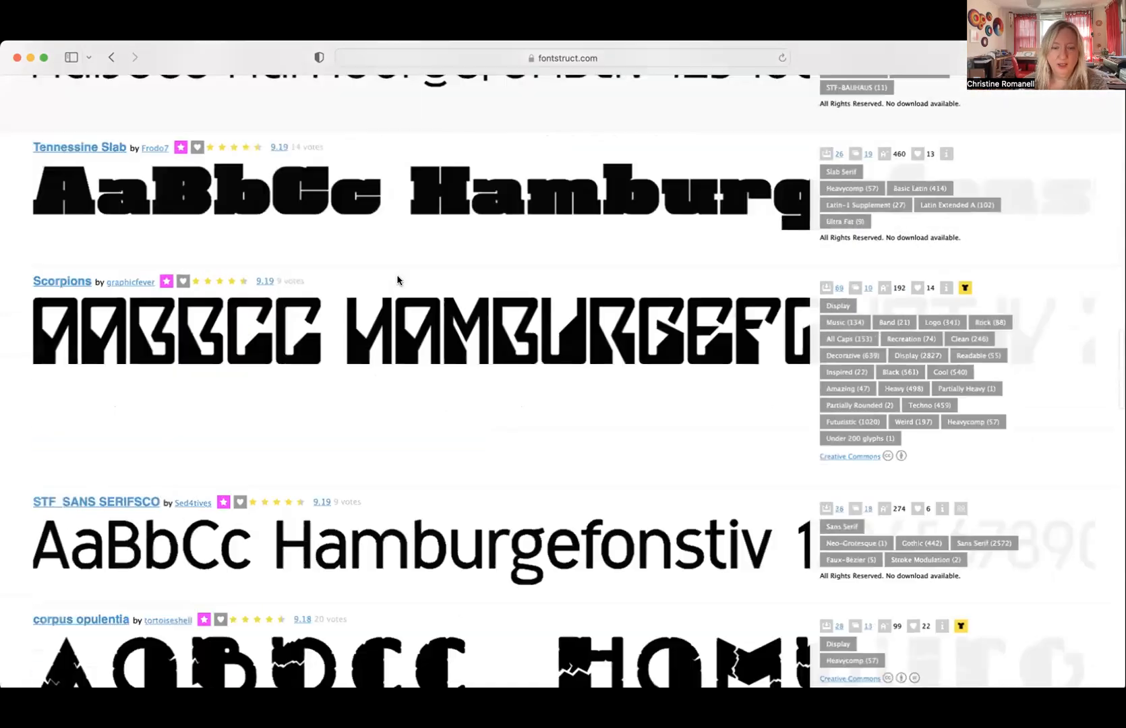
scroll(398, 279, down, 13)
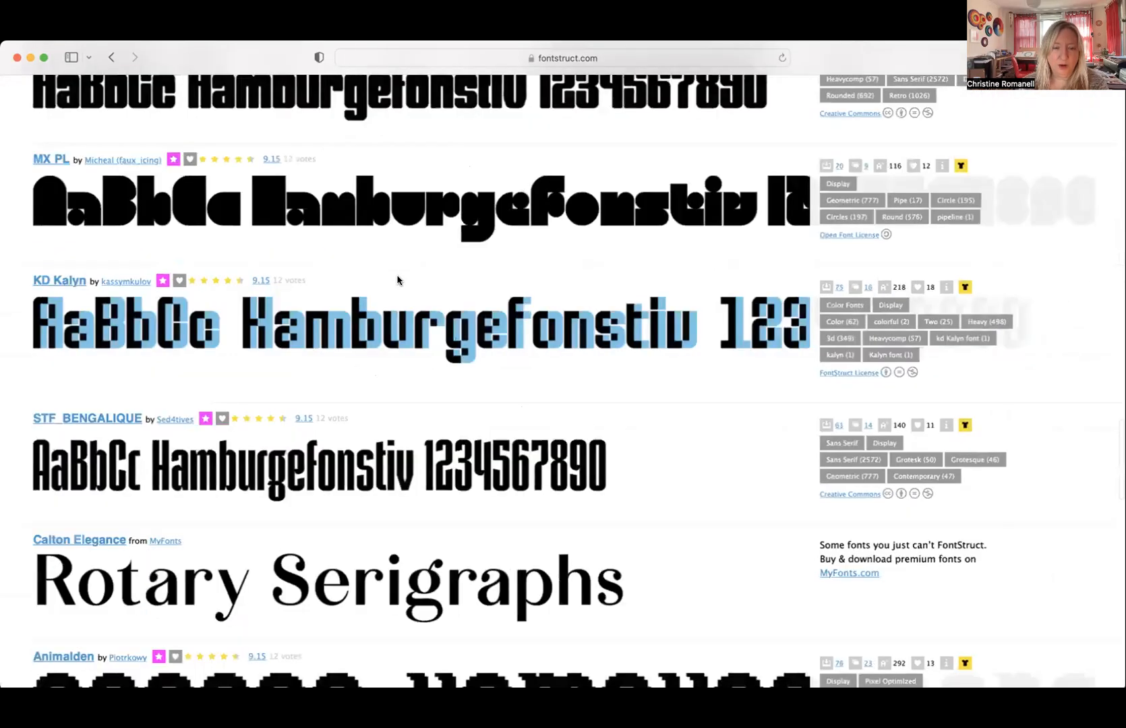
scroll(398, 280, down, 7)
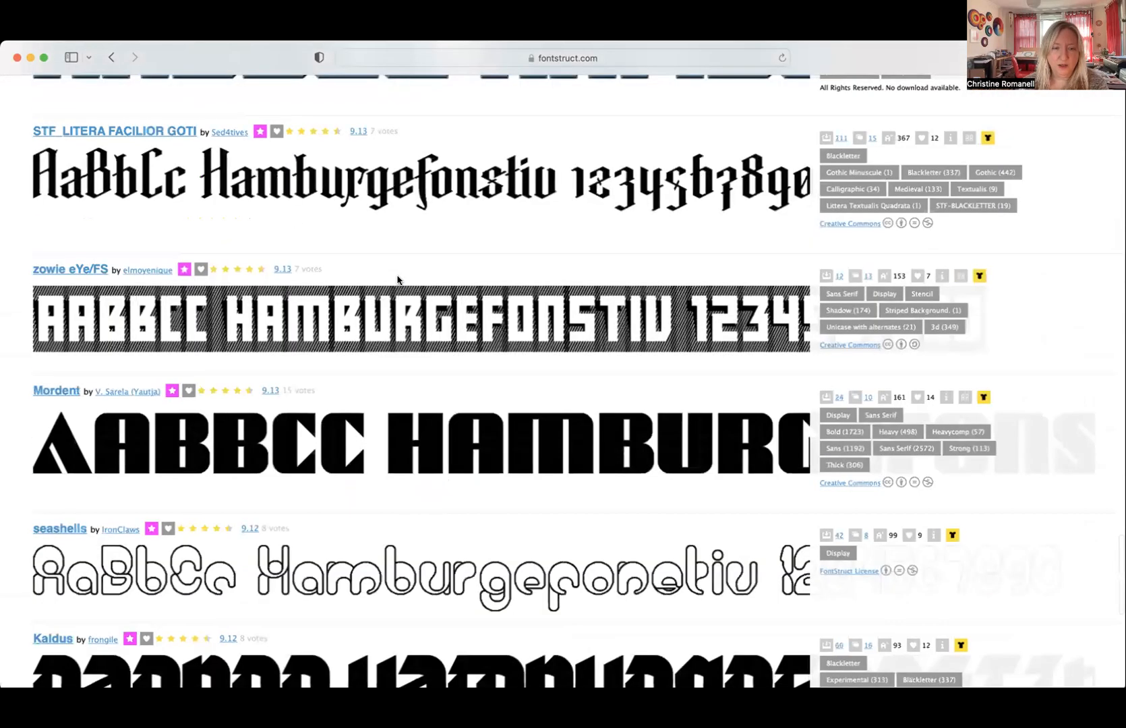
scroll(398, 280, down, 2)
scroll(397, 280, up, 1)
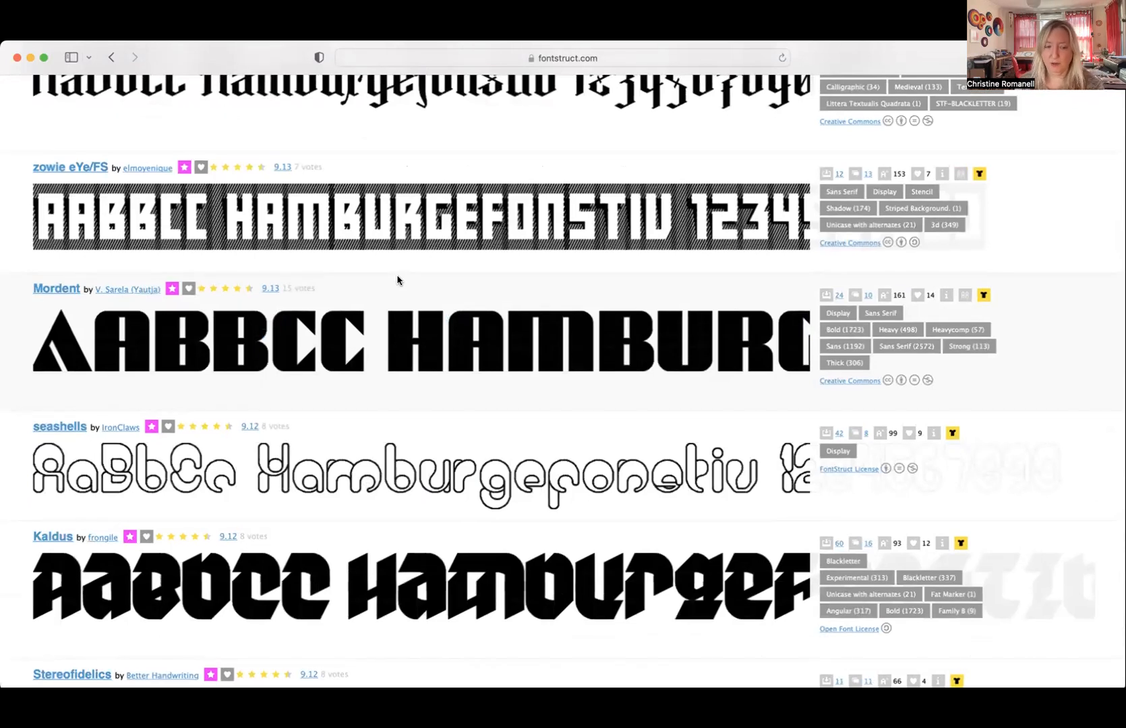
scroll(398, 280, up, 1)
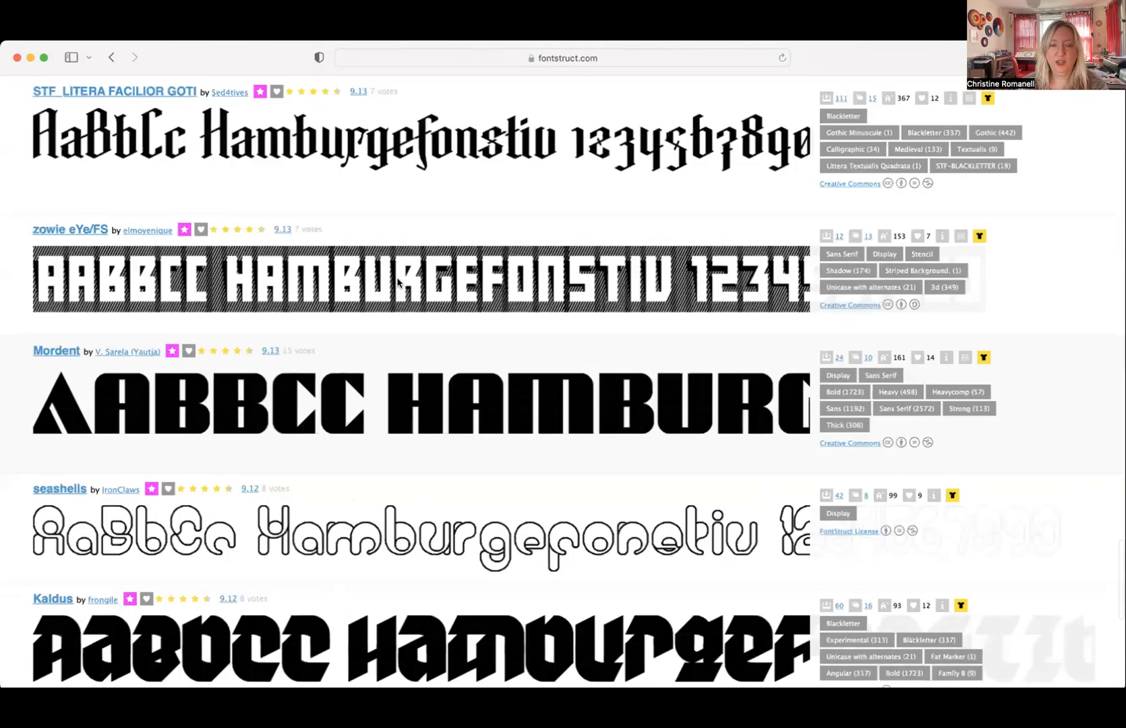
scroll(398, 282, up, 10)
scroll(398, 283, up, 10)
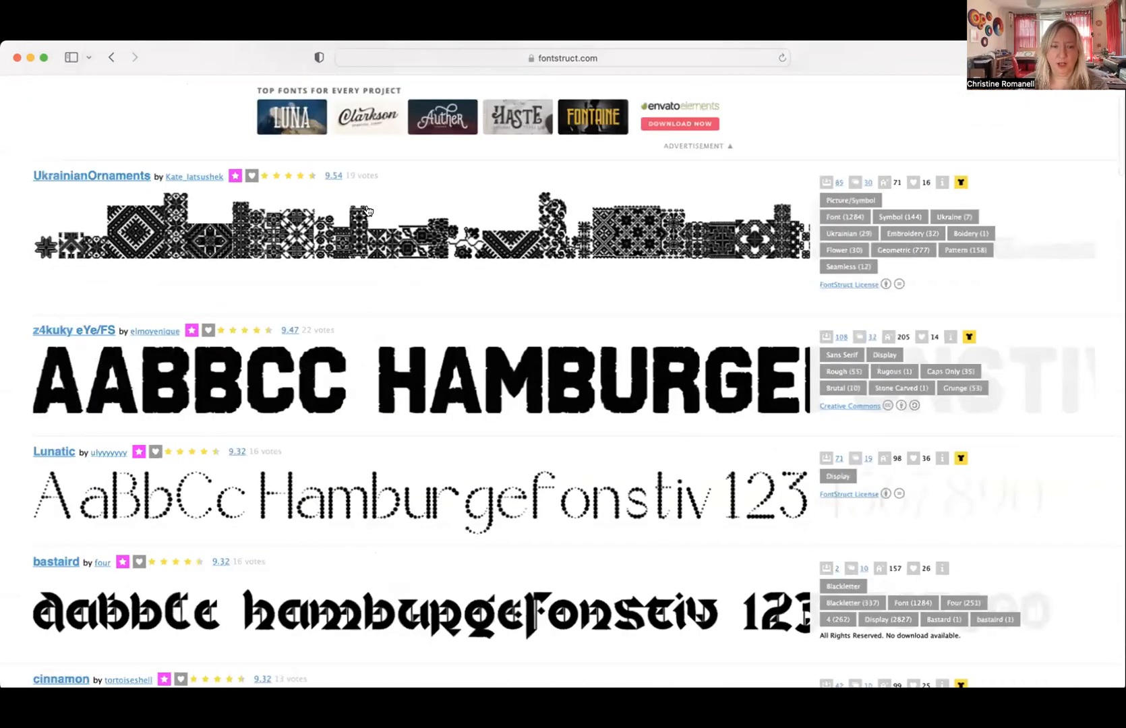
scroll(364, 203, up, 5)
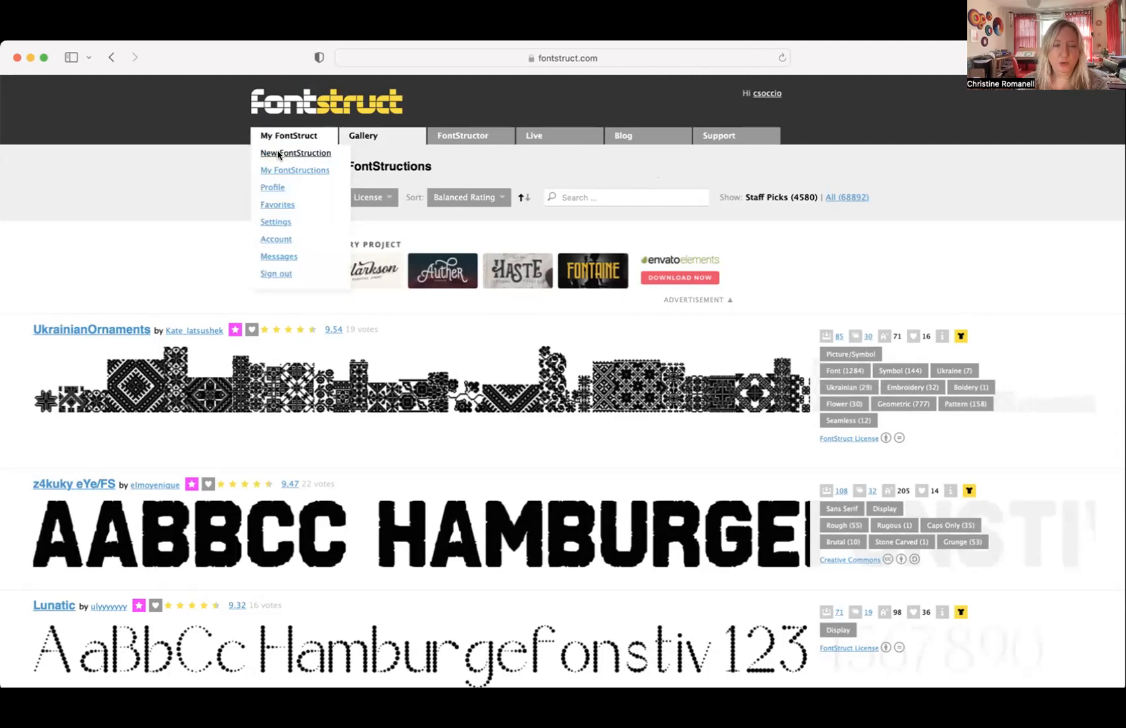
- Create a new FontStruction named Demo1 and start editing it
click(278, 154)
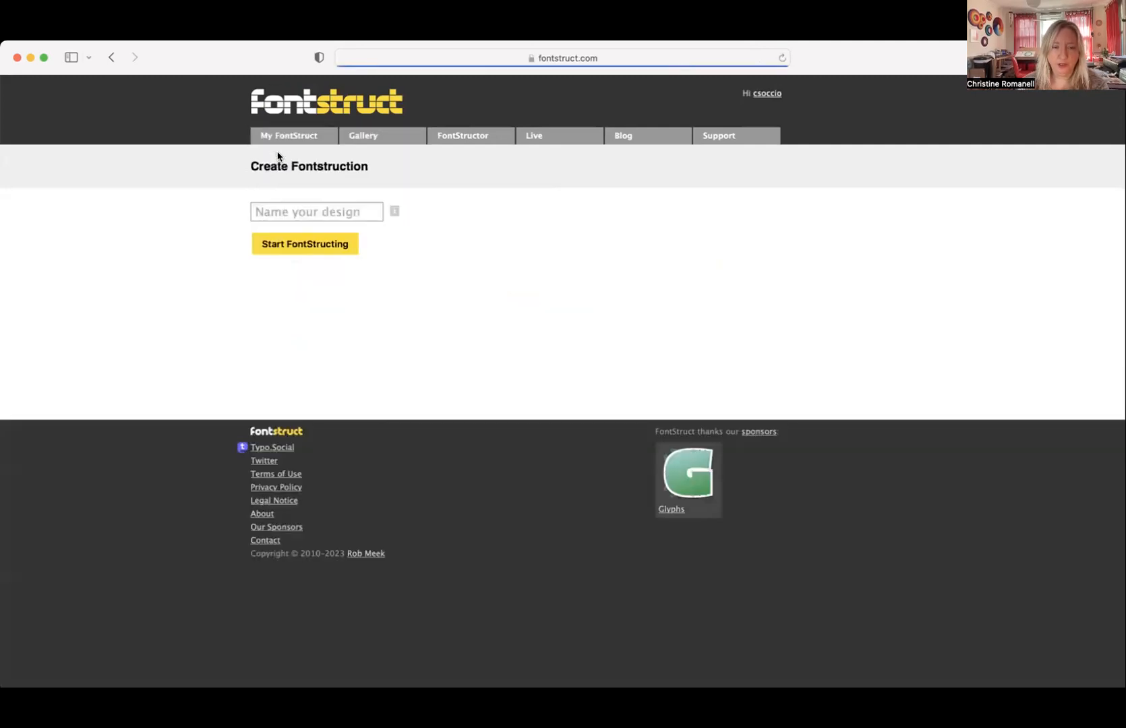
click(309, 217)
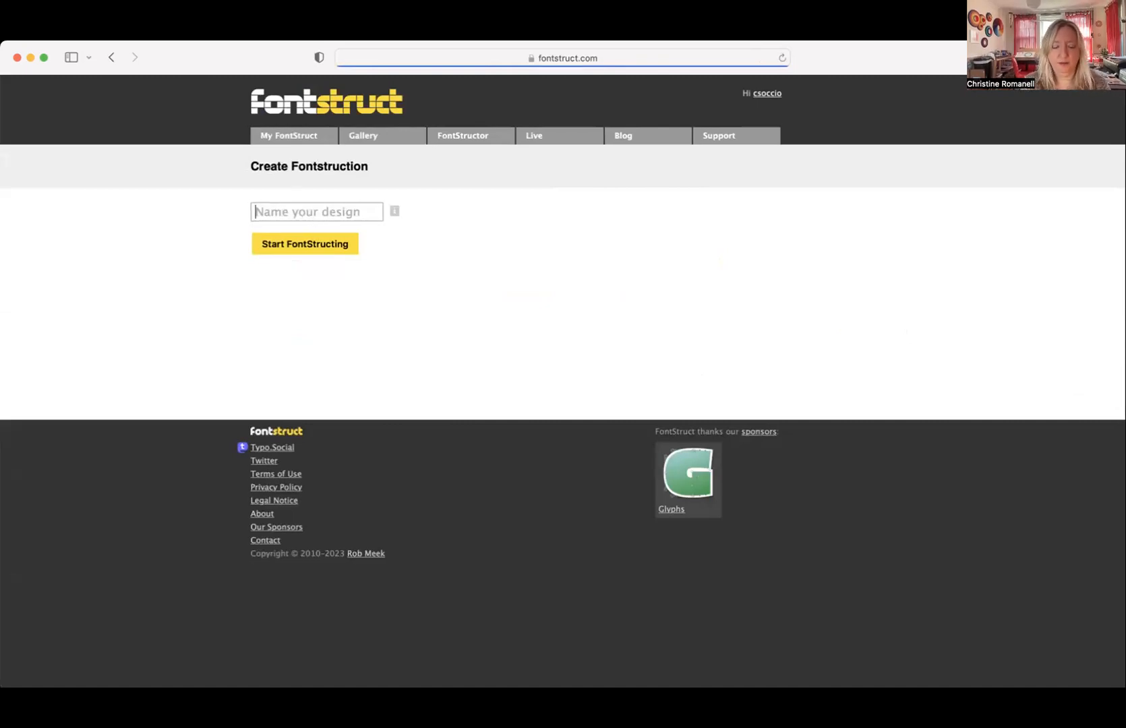
text(Demo1)
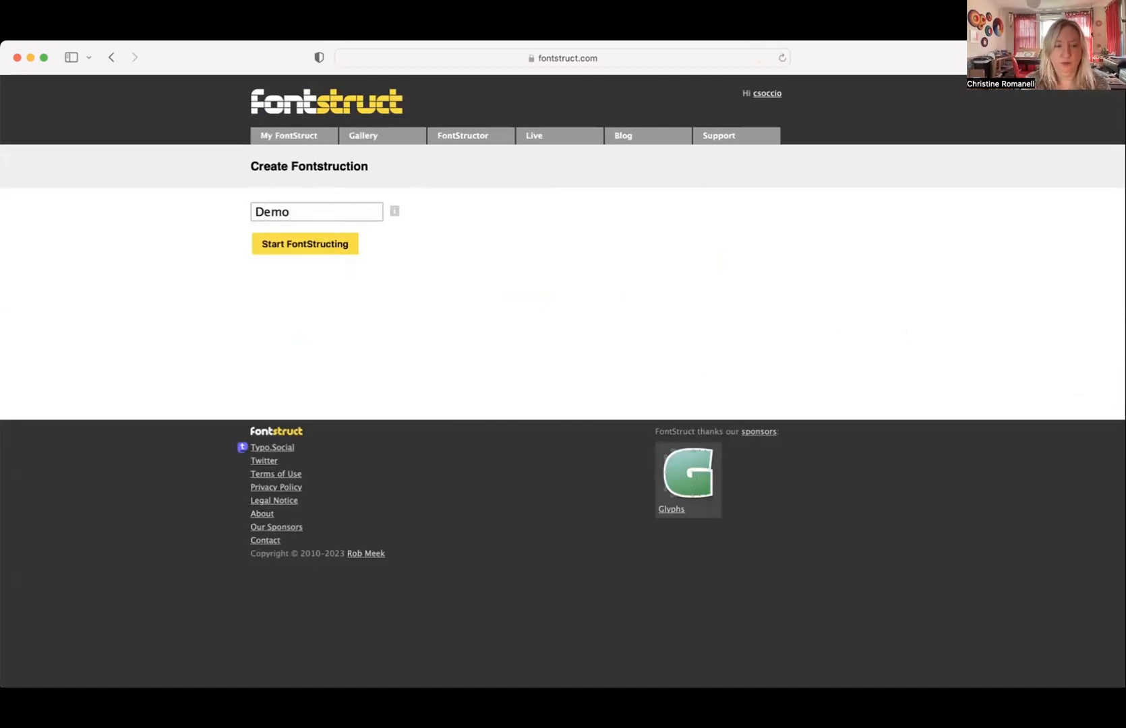
click(307, 245)
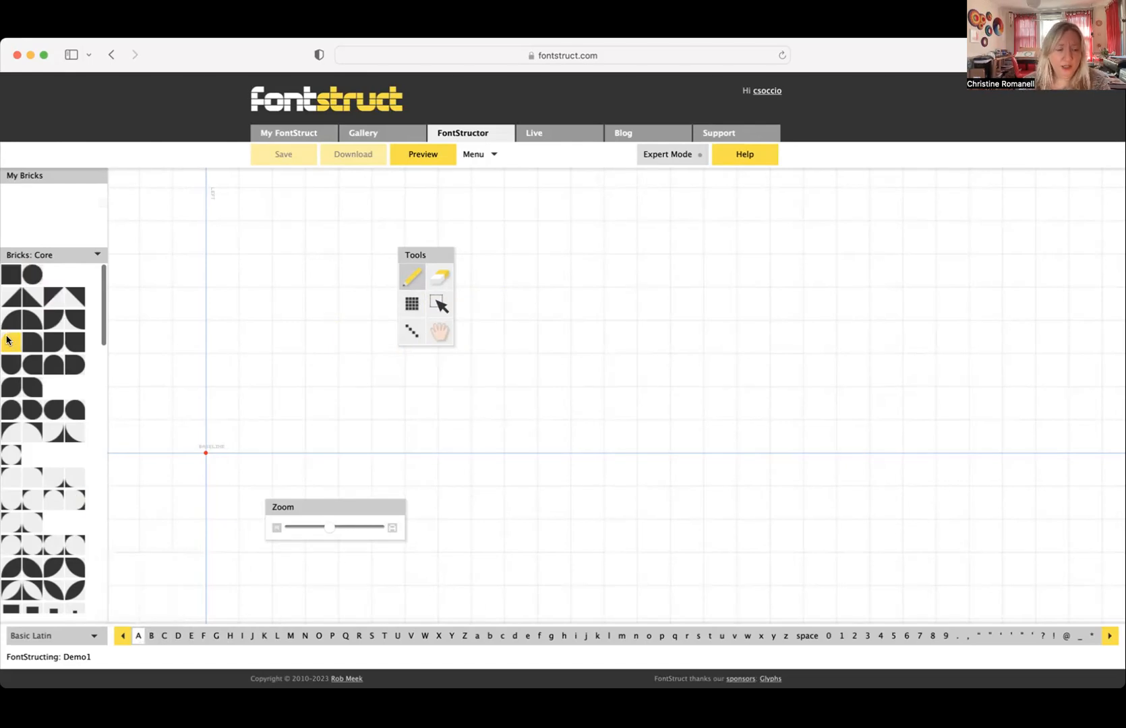
- Build the left stem of the letter A from five square Core bricks stacked up from the baseline
scroll(7, 337, down, 5)
scroll(7, 338, down, 10)
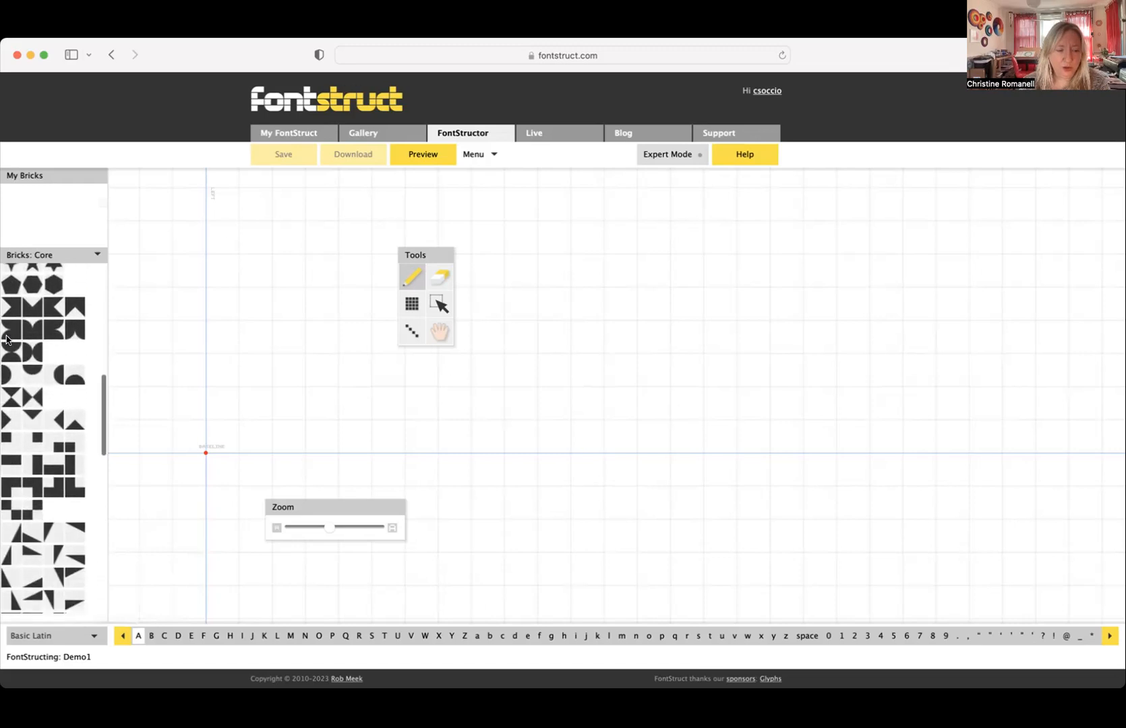
scroll(6, 340, down, 10)
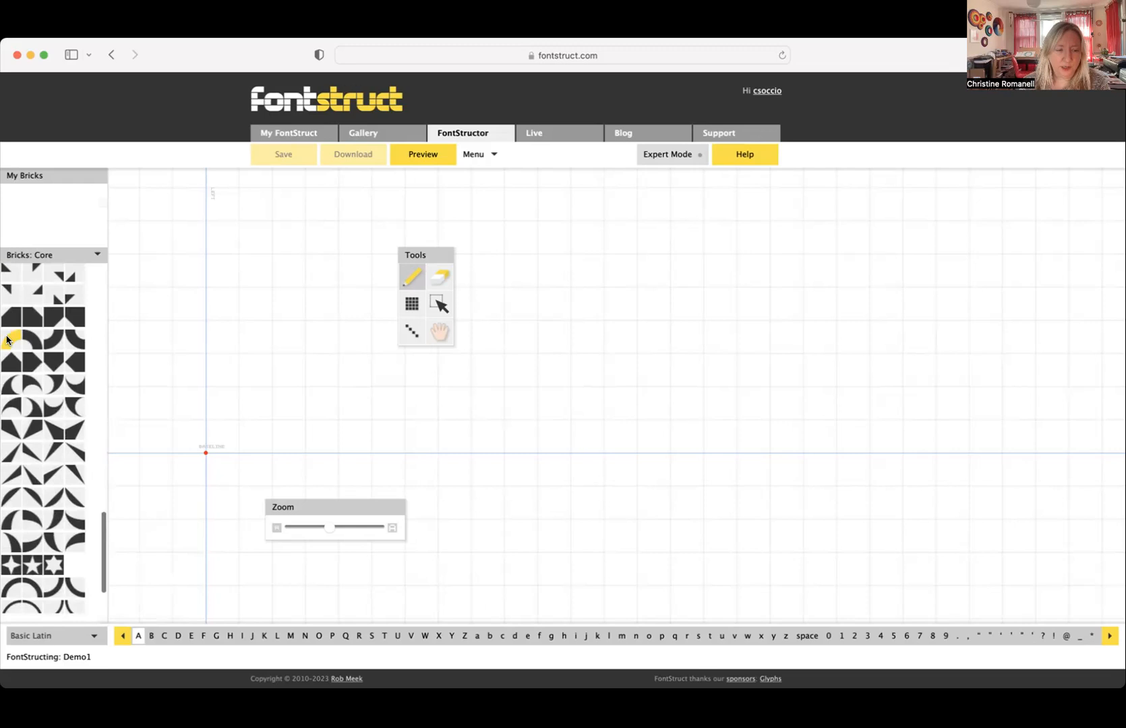
scroll(7, 339, up, 20)
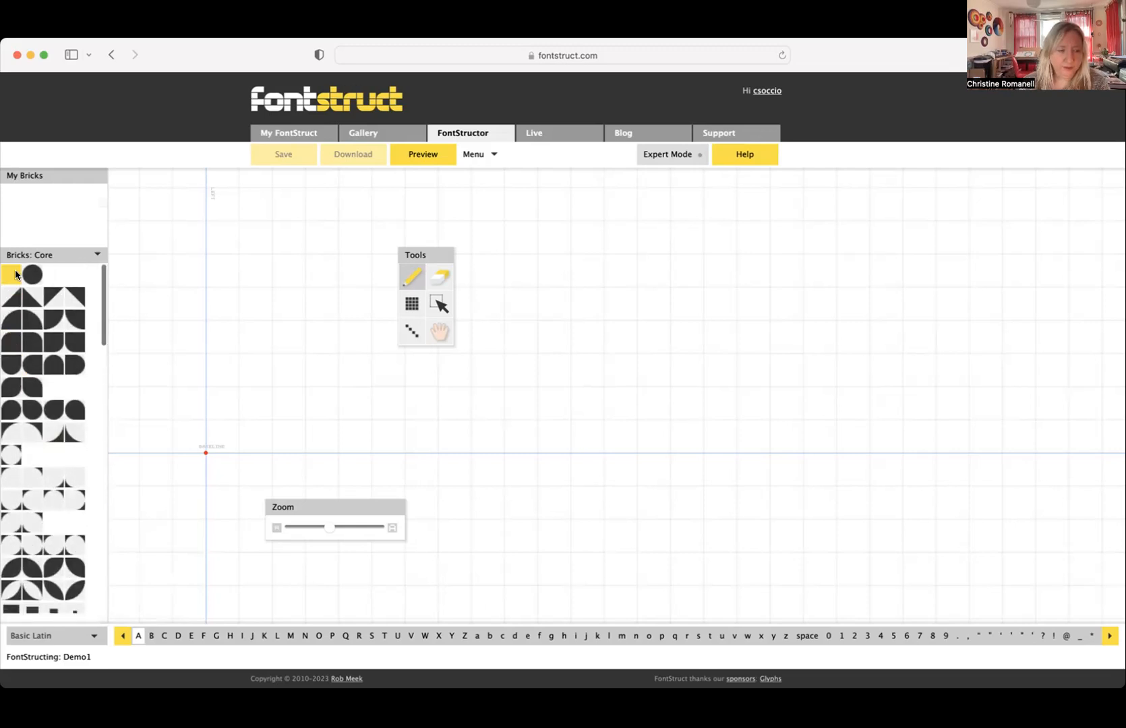
click(226, 436)
click(221, 403)
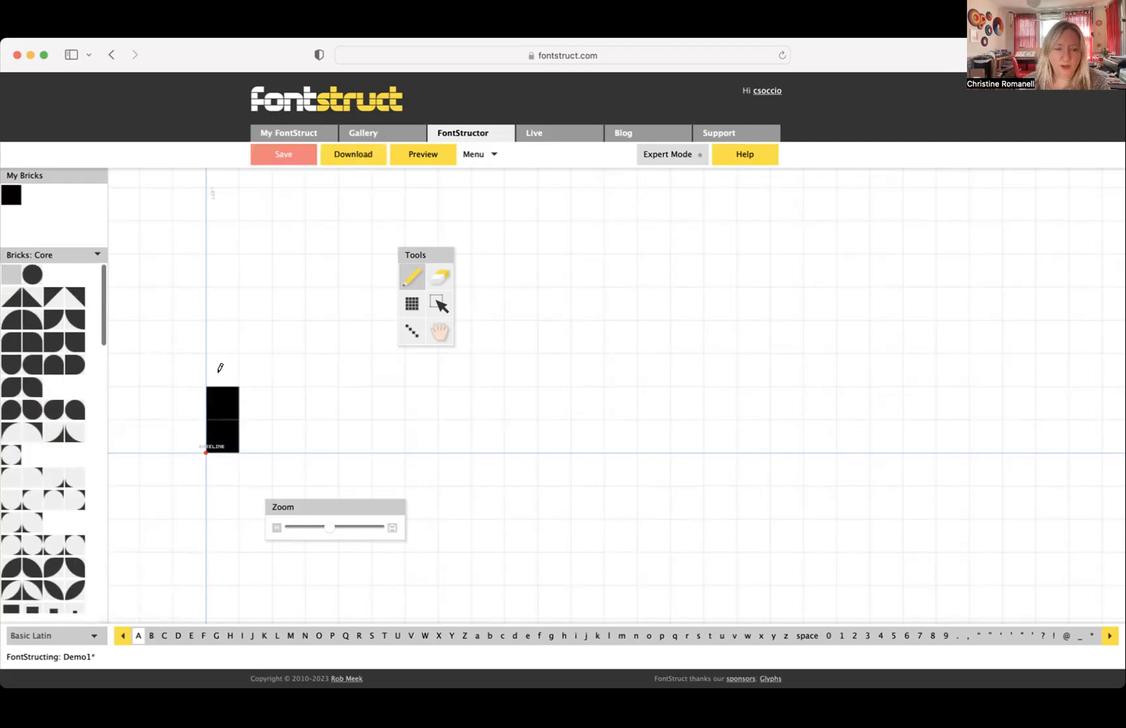
click(220, 370)
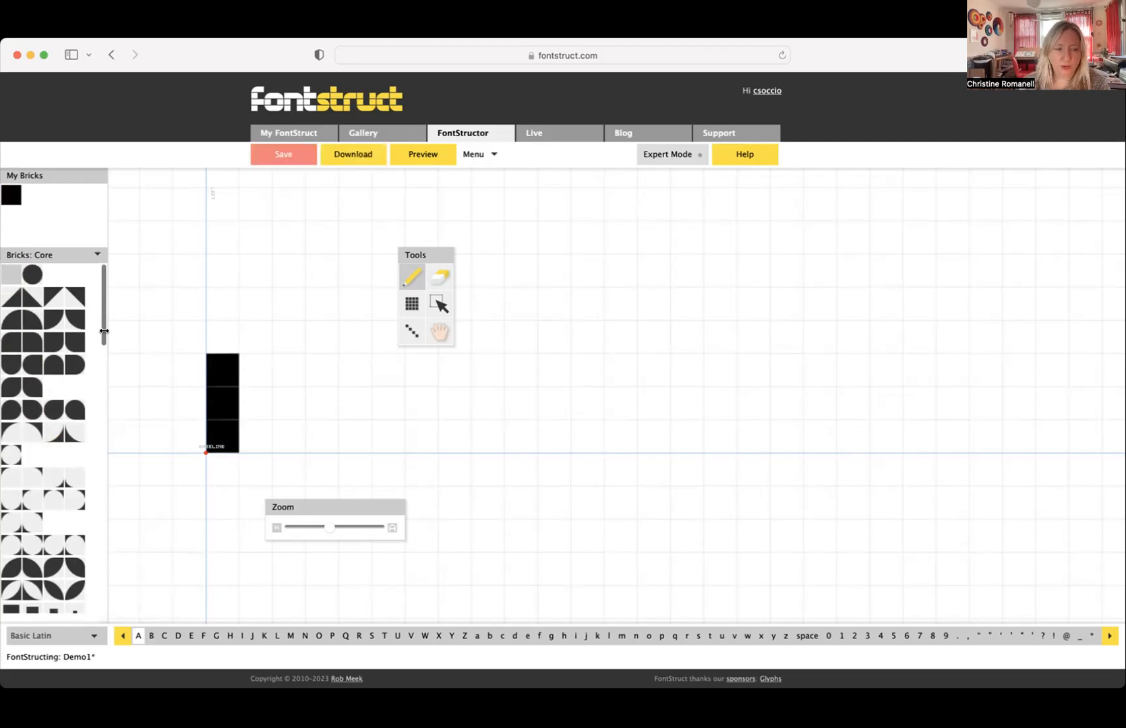
click(224, 329)
click(221, 296)
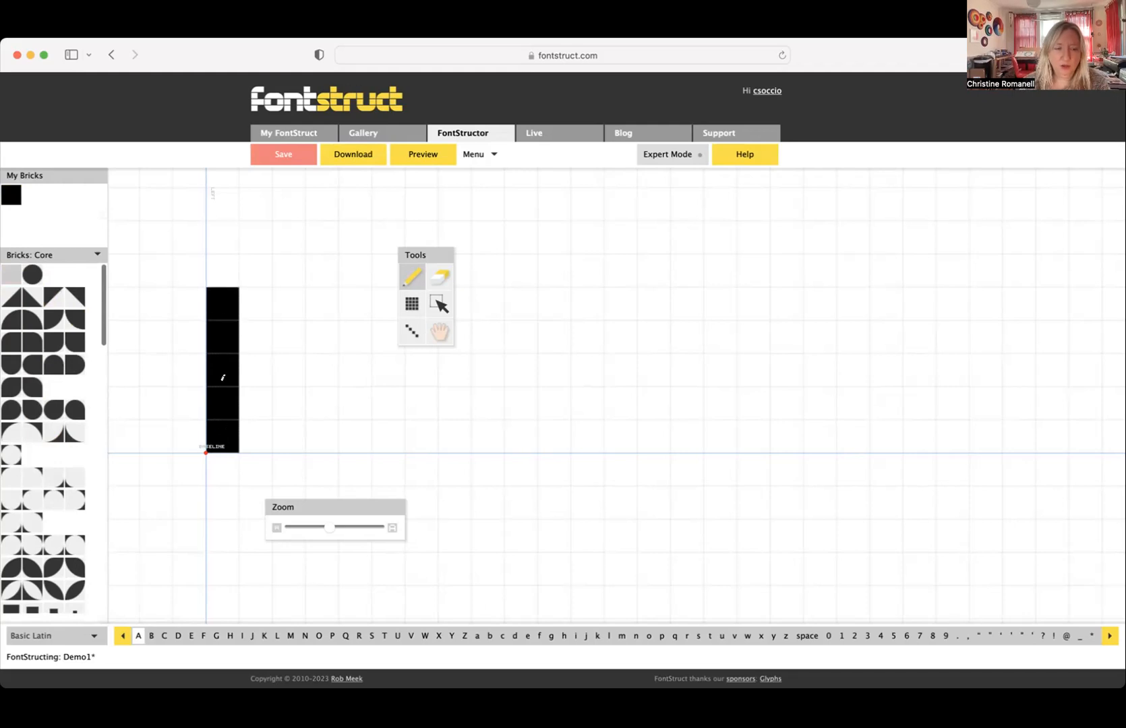
- Complete the A with square bricks: a four-brick-wide top, a right stem down to the baseline and a two-brick crossbar in the middle row
click(257, 300)
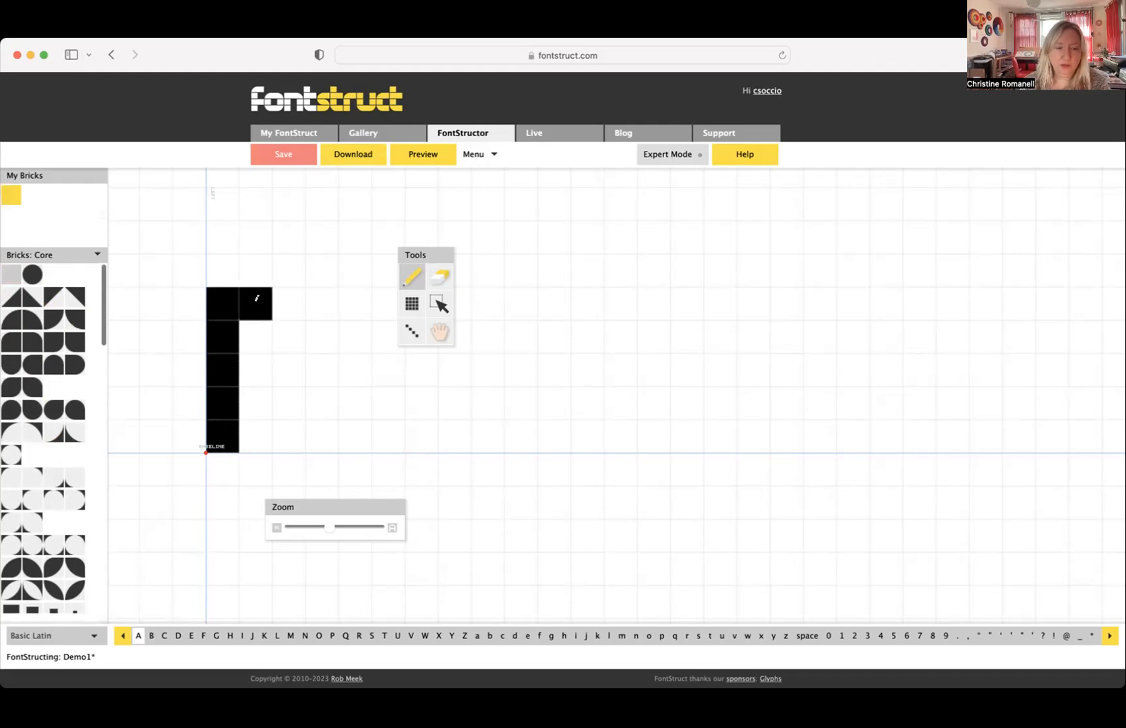
click(324, 300)
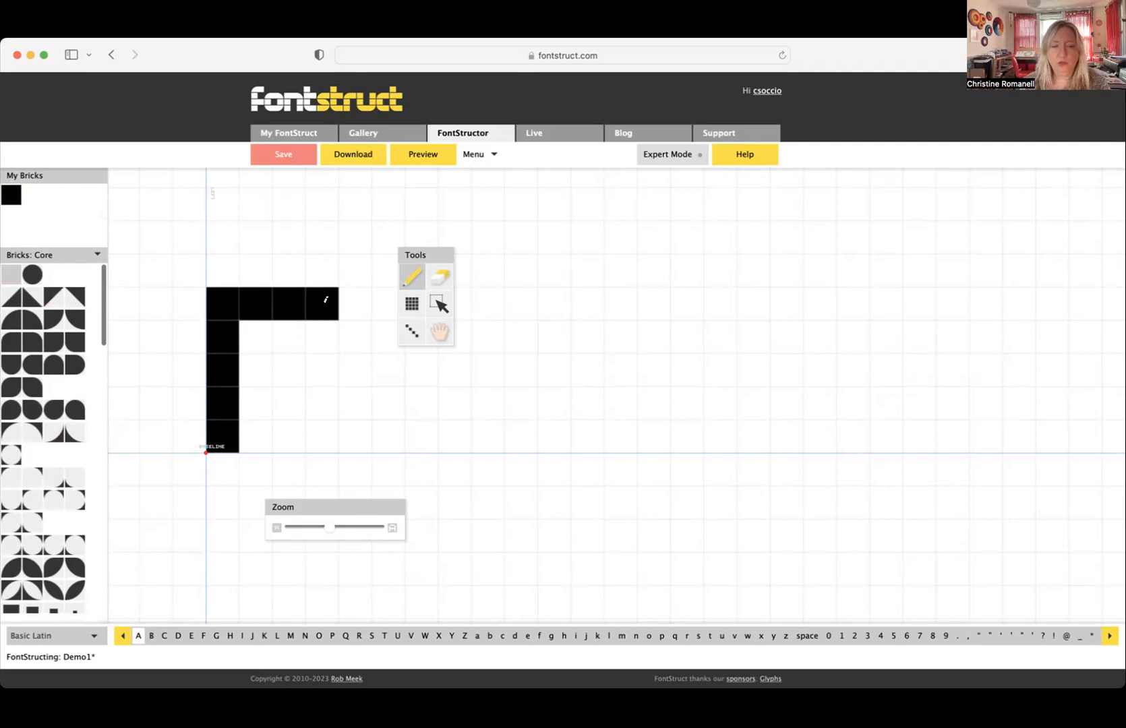
click(322, 337)
click(318, 361)
click(315, 401)
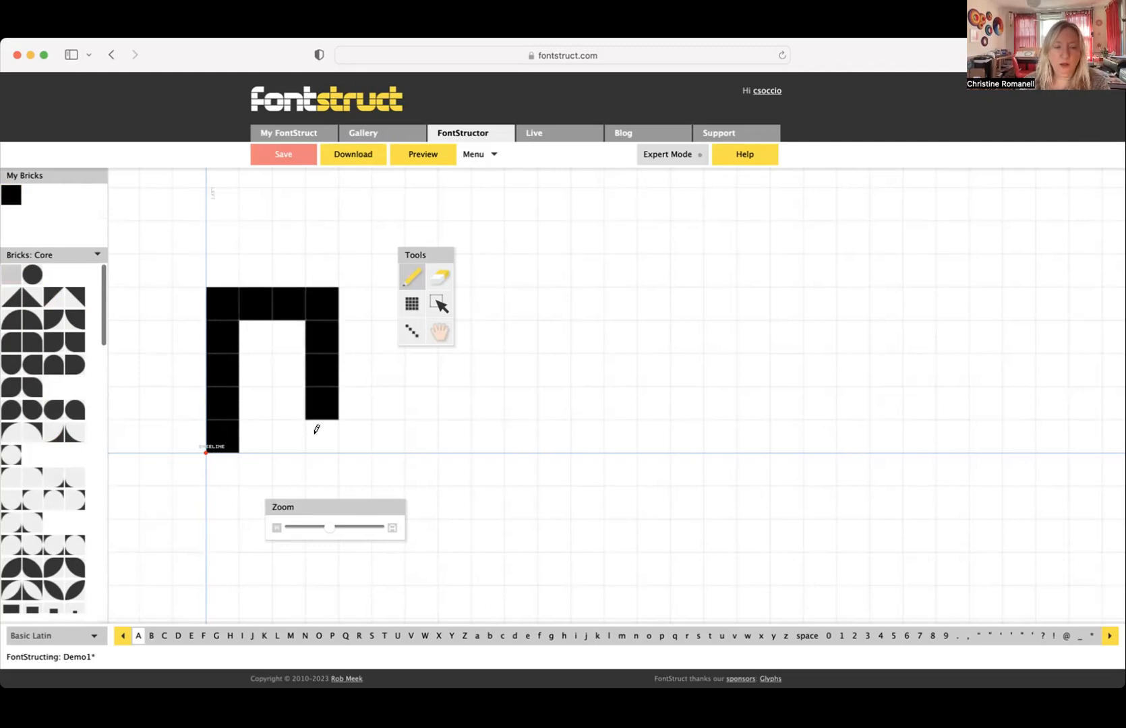
click(317, 432)
click(245, 371)
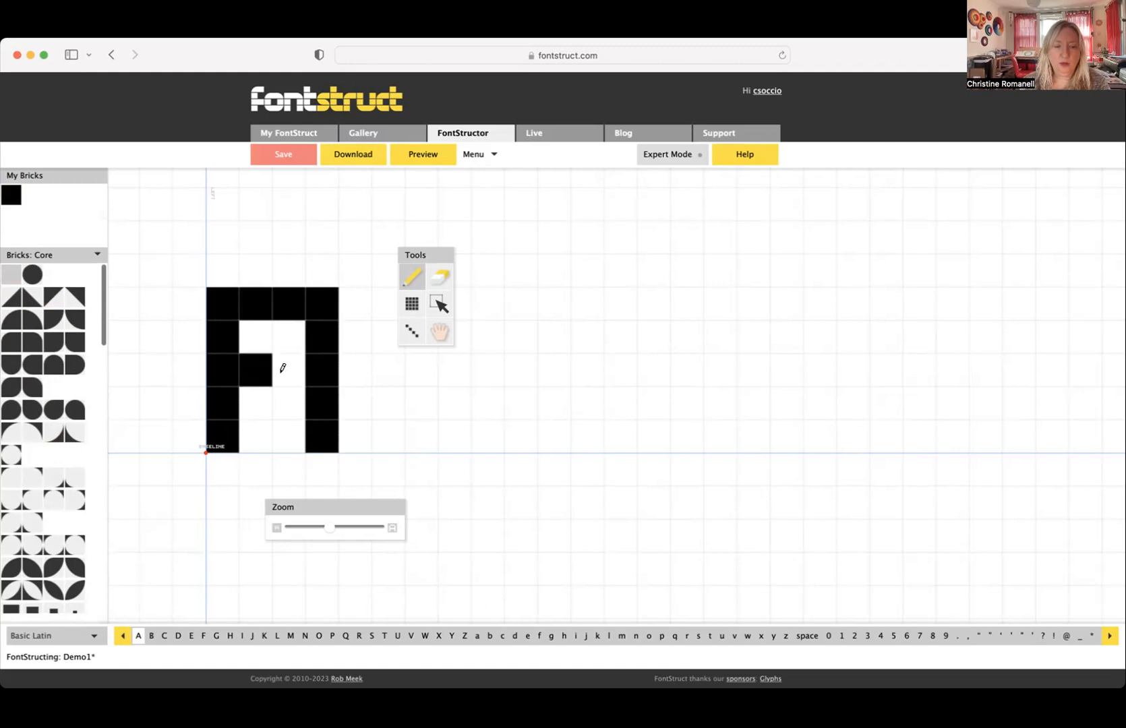
click(284, 369)
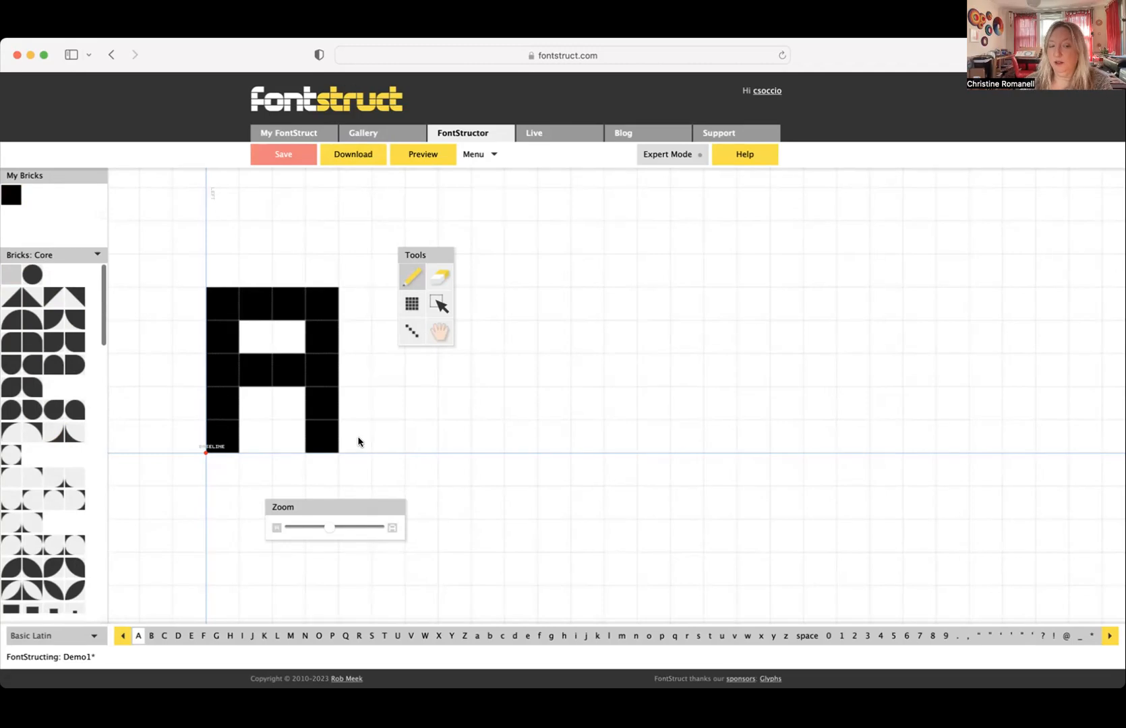
- Round the A's two upper outer corners by replacing the square bricks with matching quarter-circle bricks
click(12, 320)
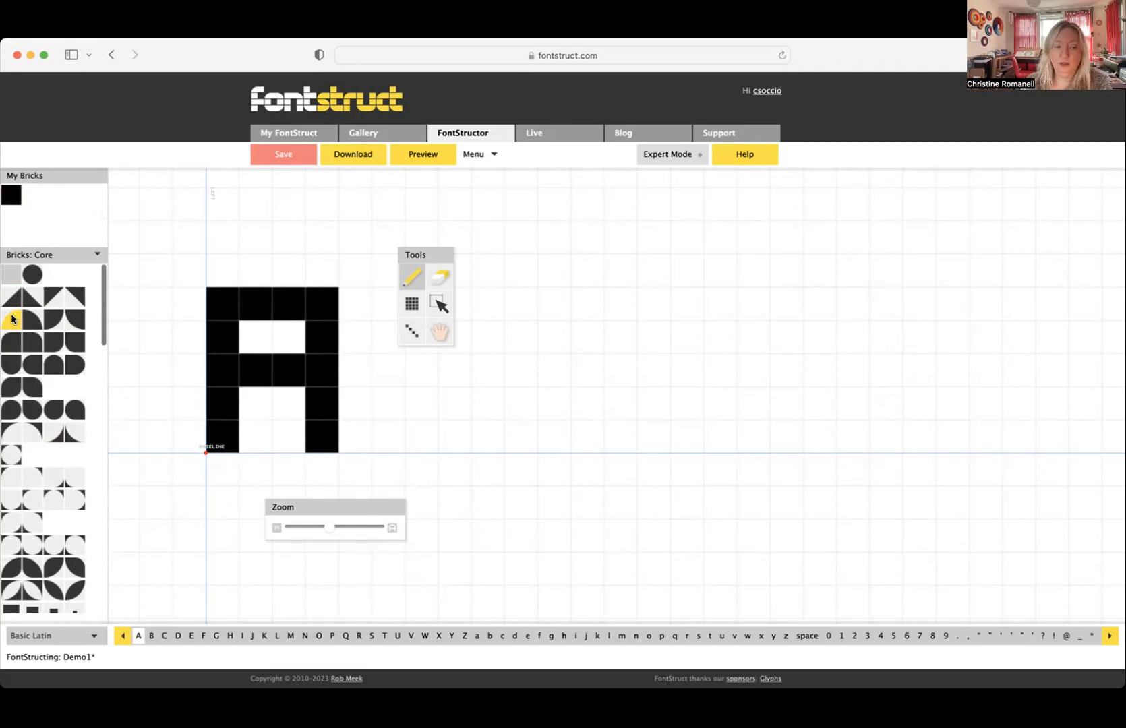
click(216, 295)
click(32, 320)
click(323, 310)
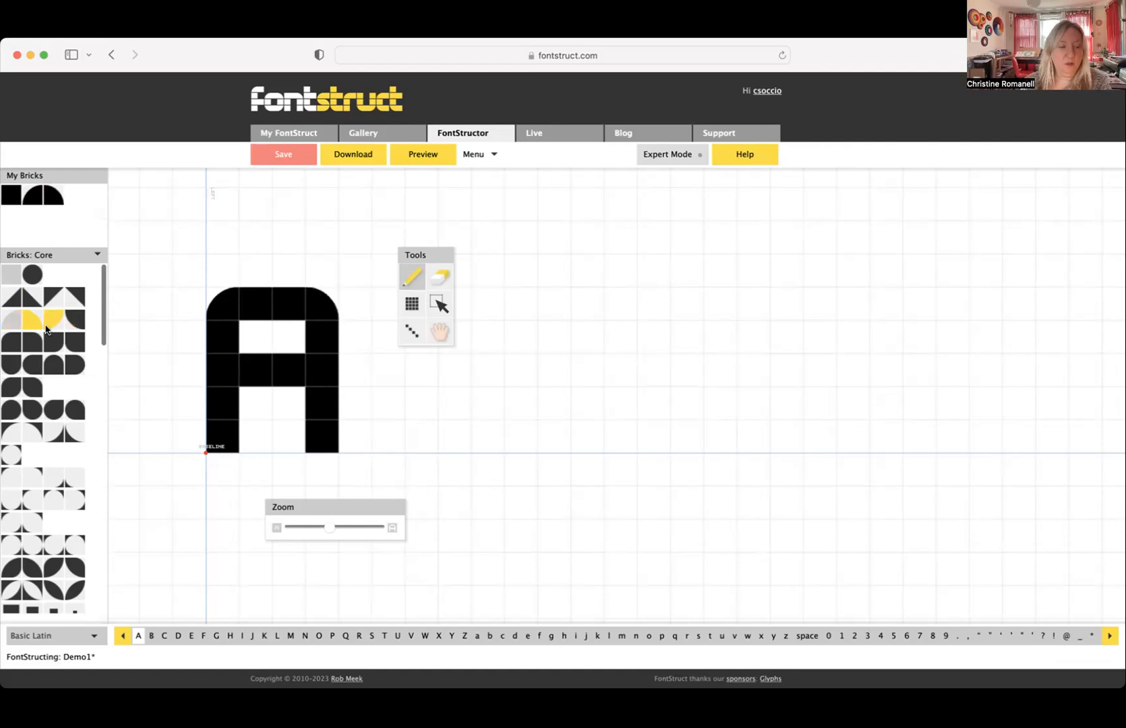
- Round the bottoms of both A stems by replacing their lowest bricks with the brick that has a rounded lower end
click(11, 364)
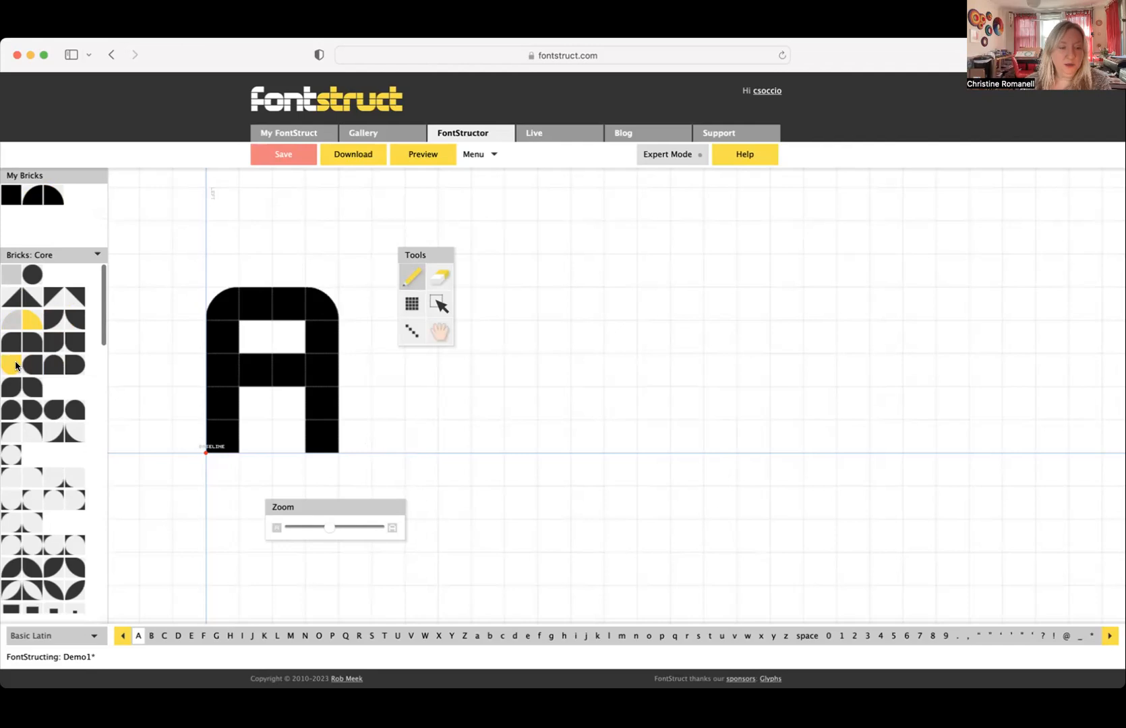
click(210, 437)
click(321, 438)
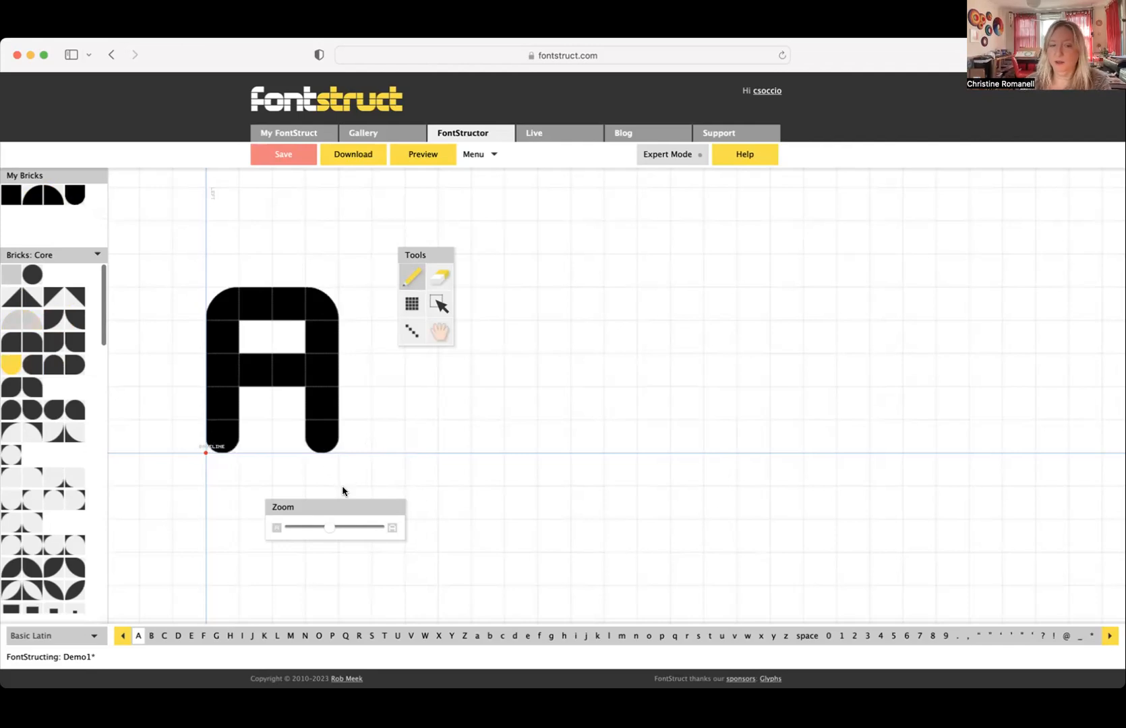
- Round the top of the A's enclosed counter with a left and a right inverse round corner brick
click(10, 431)
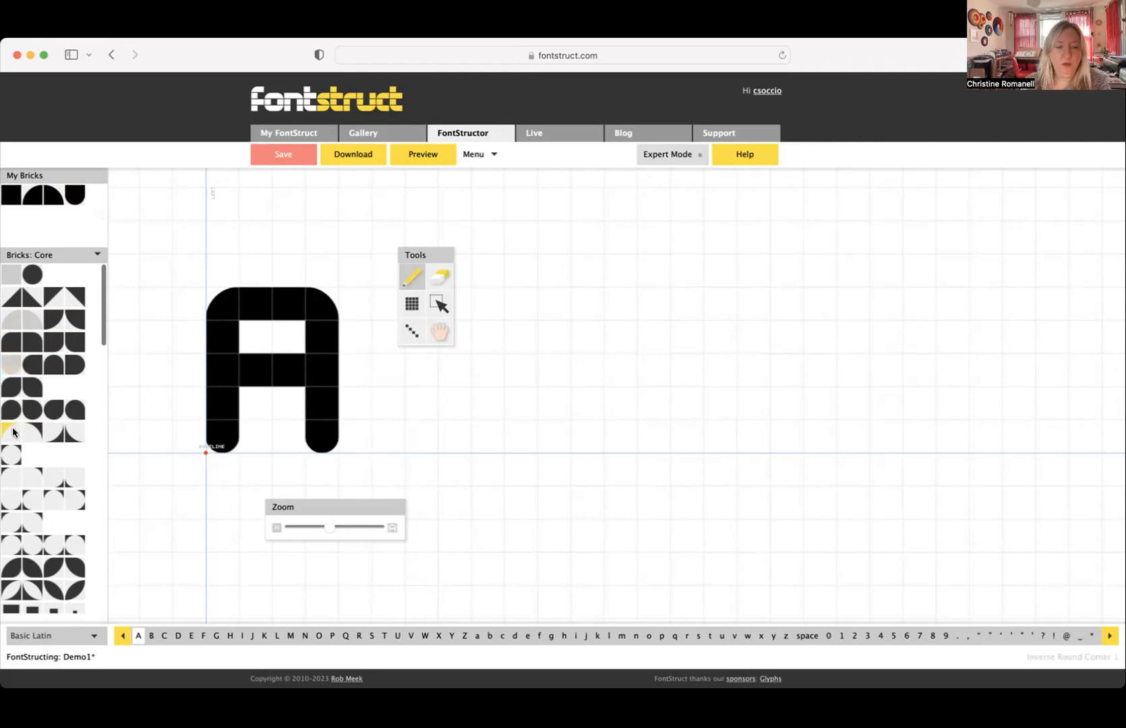
click(242, 336)
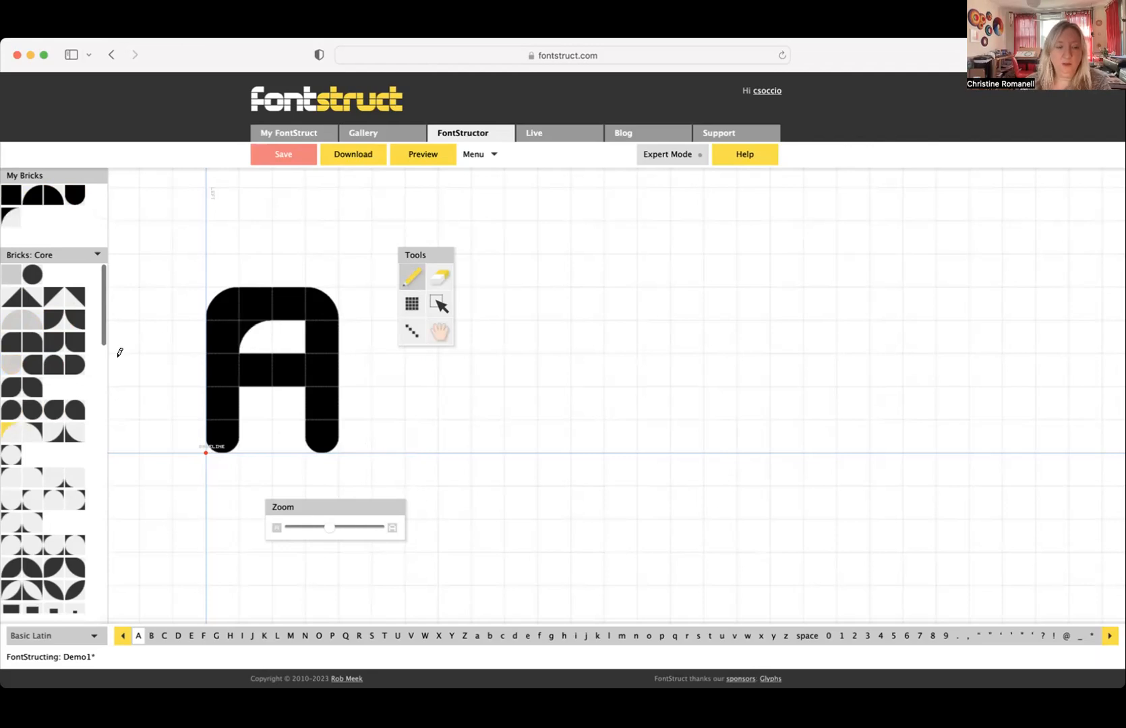
click(34, 427)
click(286, 336)
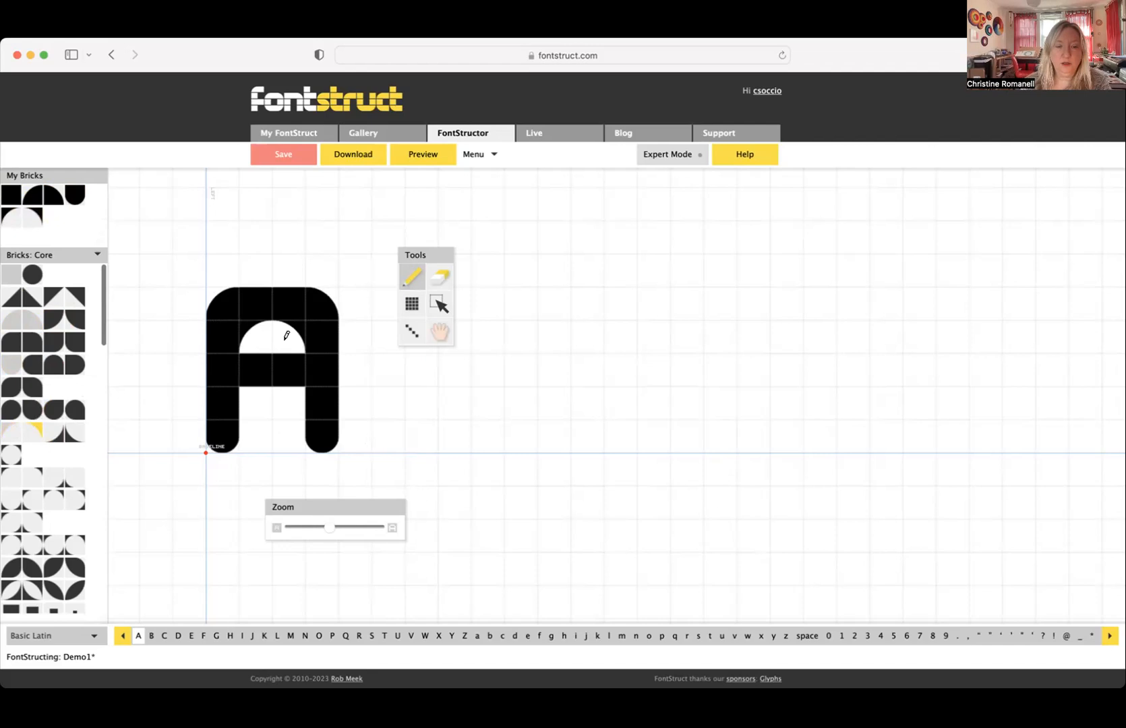
- Round the top of the A's lower opening with a left and a right inverse round corner brick
click(11, 432)
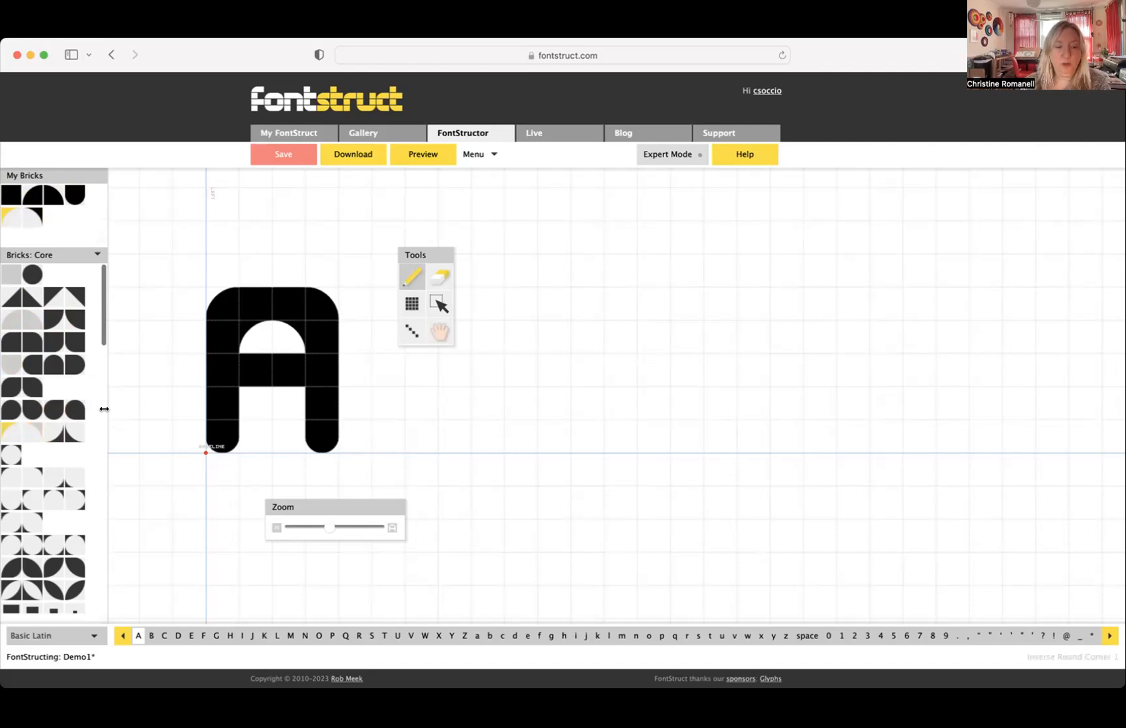
click(35, 429)
click(280, 407)
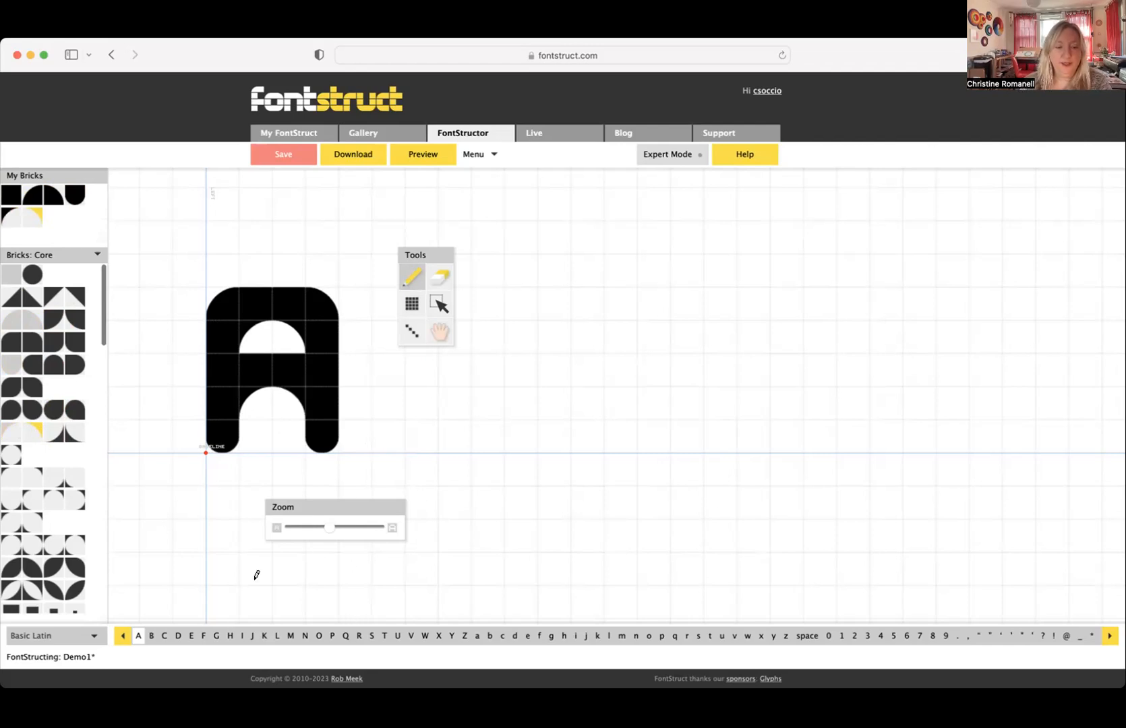
- Copy the entire capital A and paste it into the capital B glyph as a starting shape
click(149, 637)
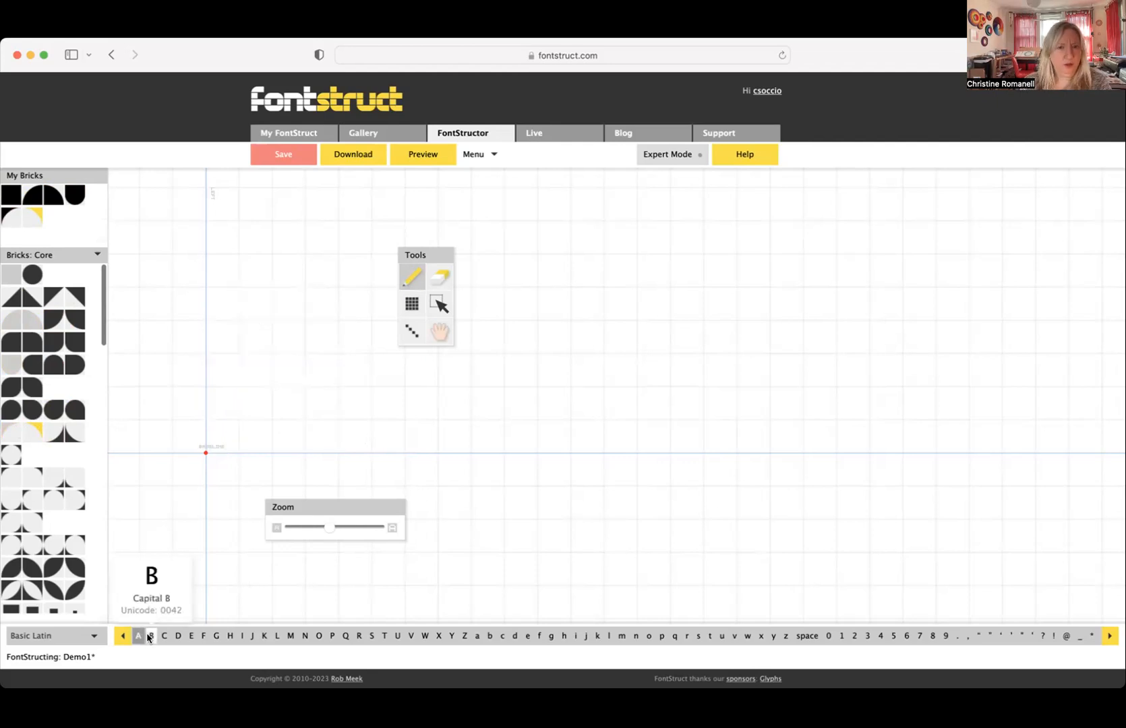
click(137, 635)
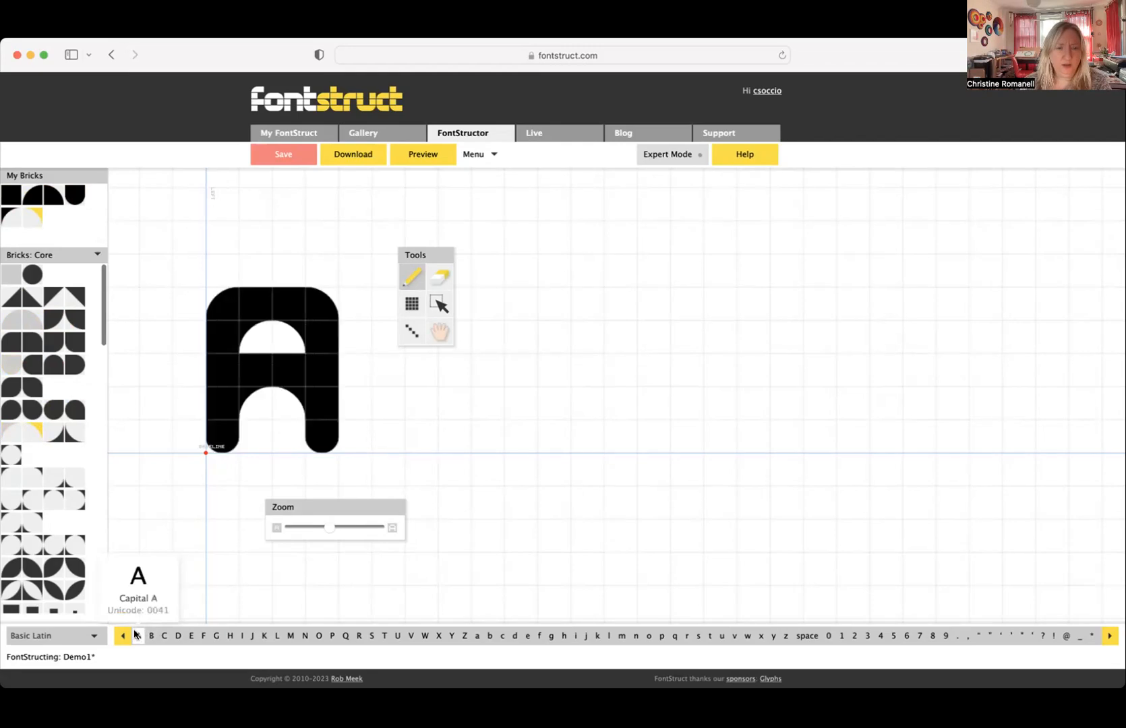
click(431, 309)
drag(179, 266, 364, 468)
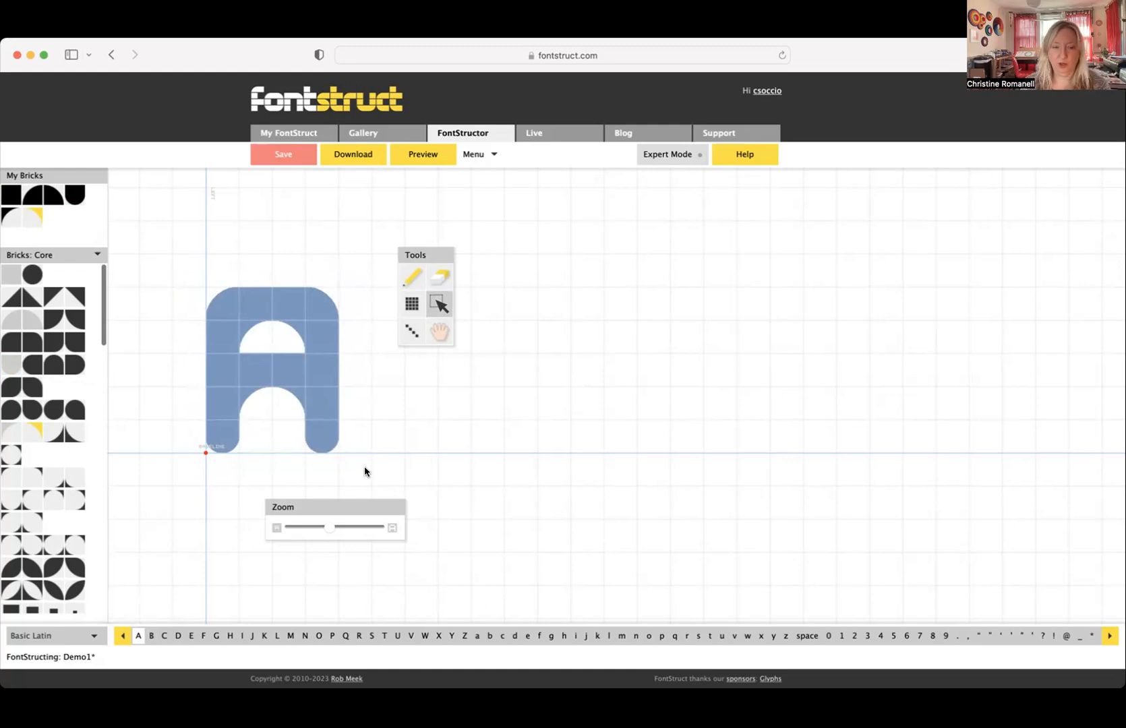
click(150, 637)
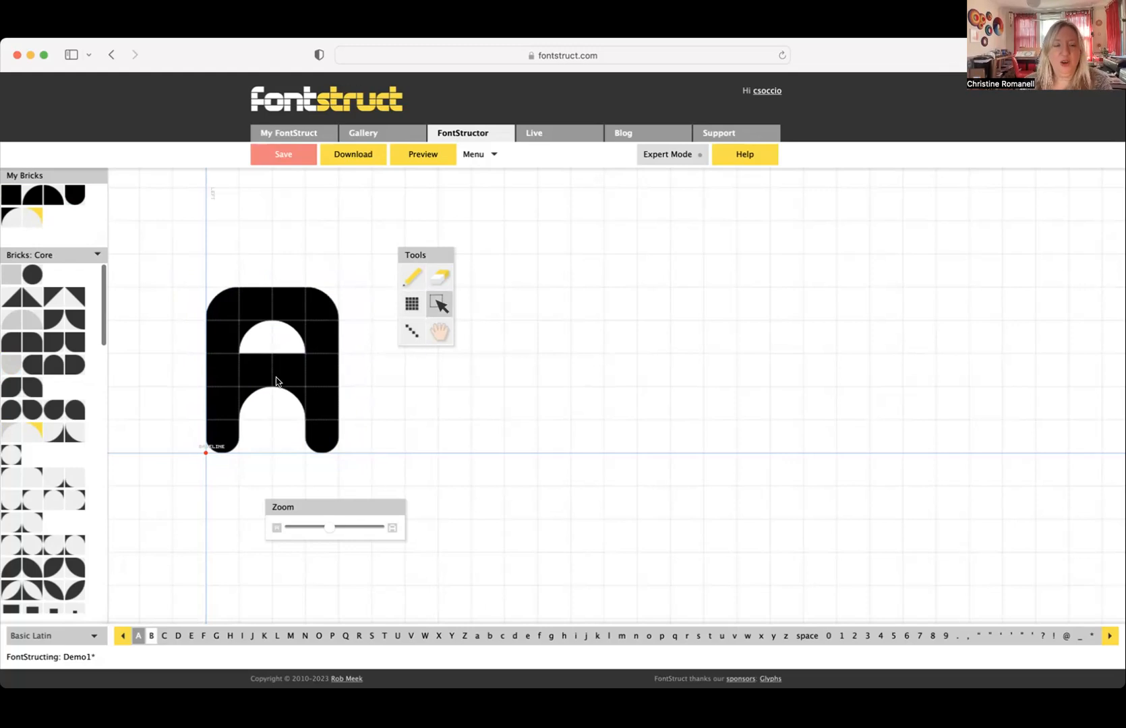
- Fill the bottom row of the B with four square bricks, replacing the rounded stem ends
click(444, 277)
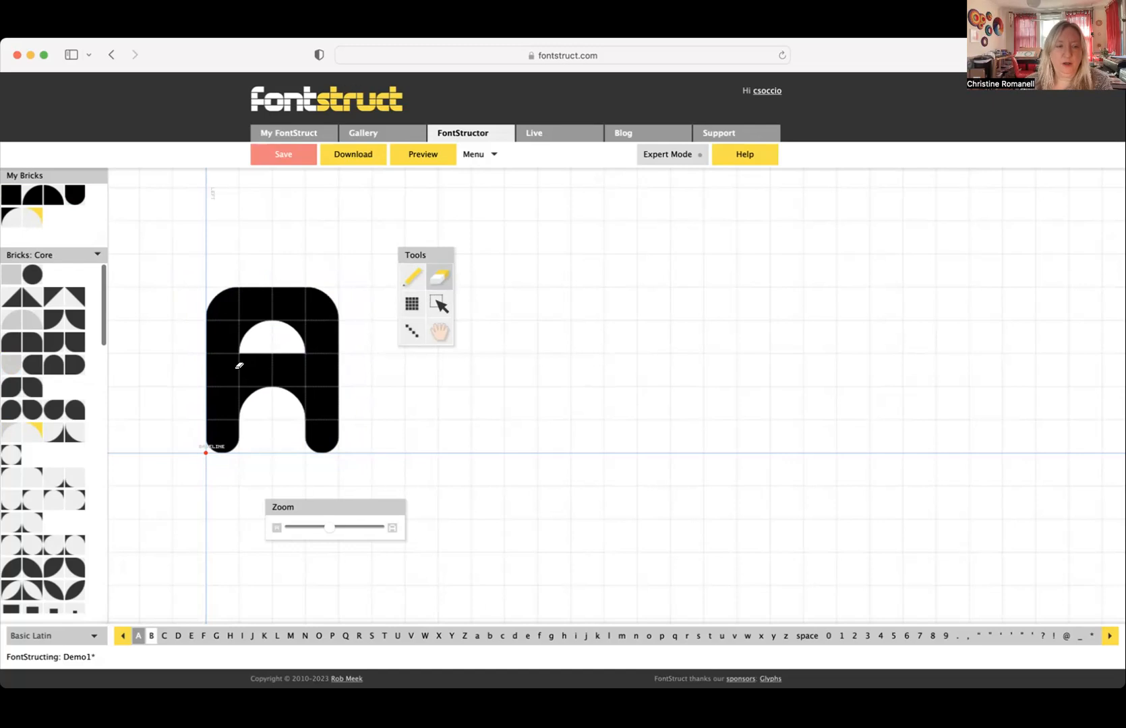
click(9, 197)
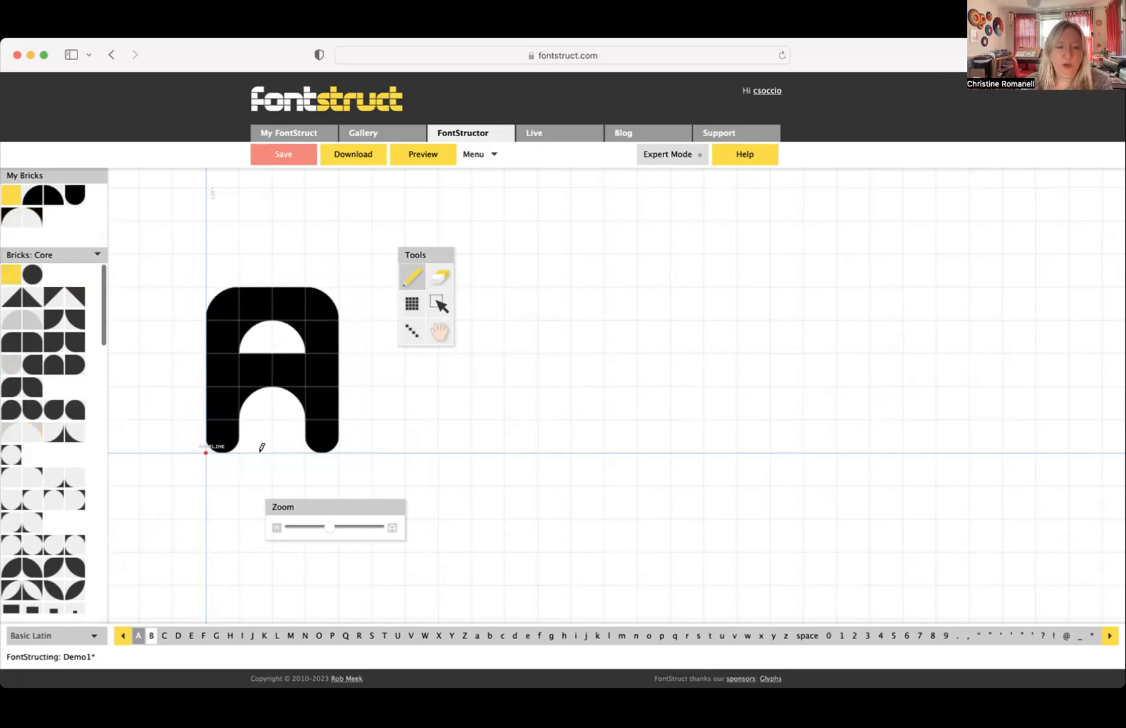
click(289, 443)
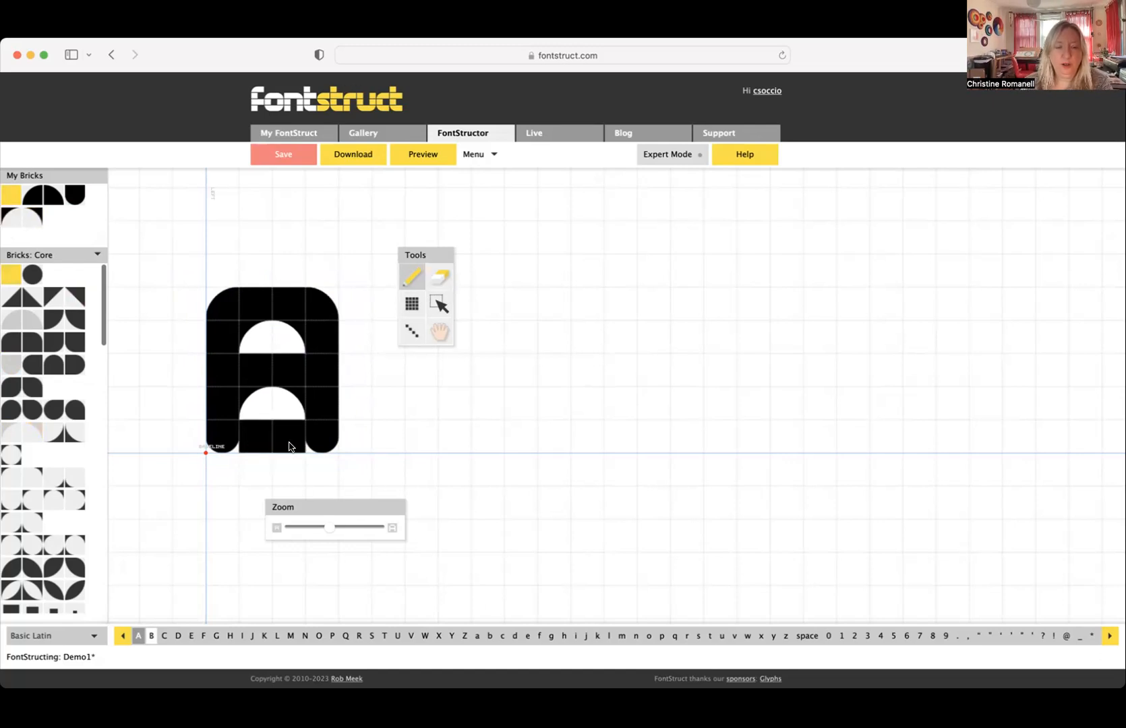
click(225, 439)
click(325, 437)
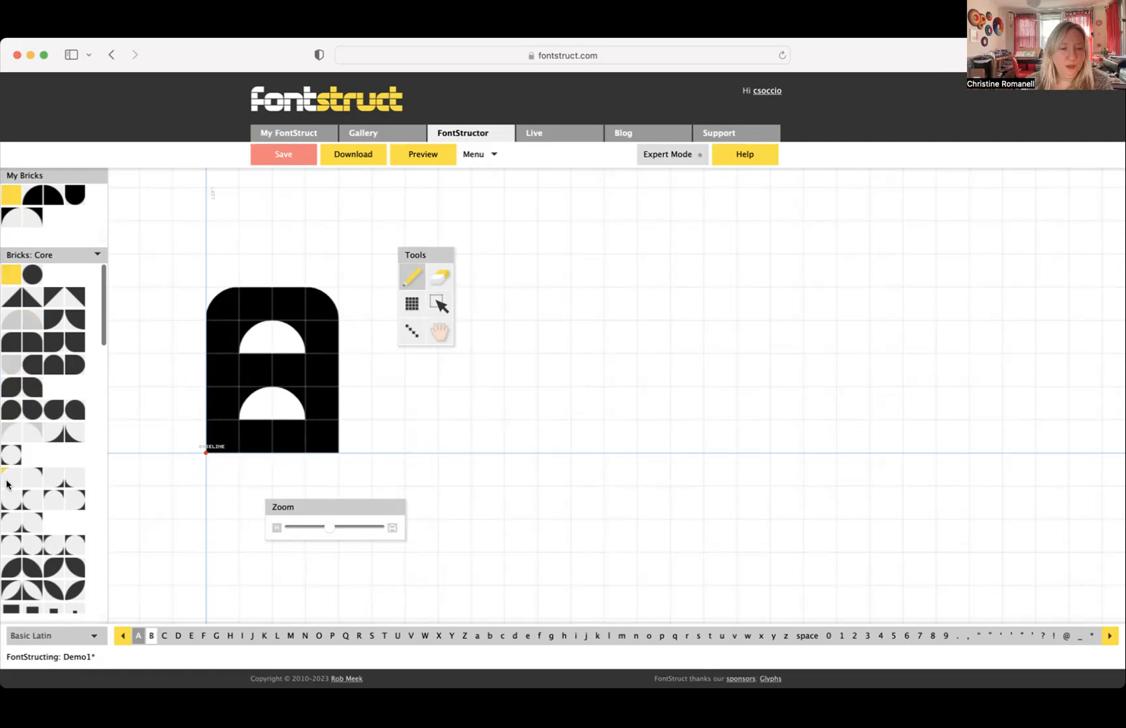
- Square the left side of both B counters by clearing the inverse round corner bricks there
click(33, 275)
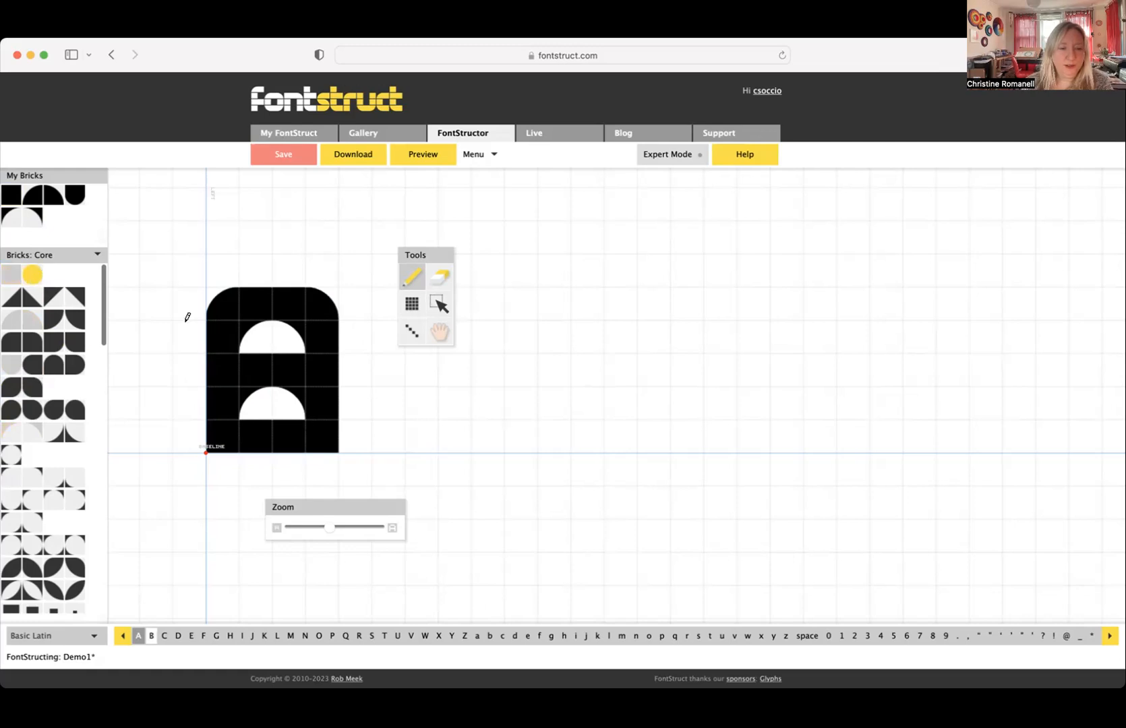
click(255, 341)
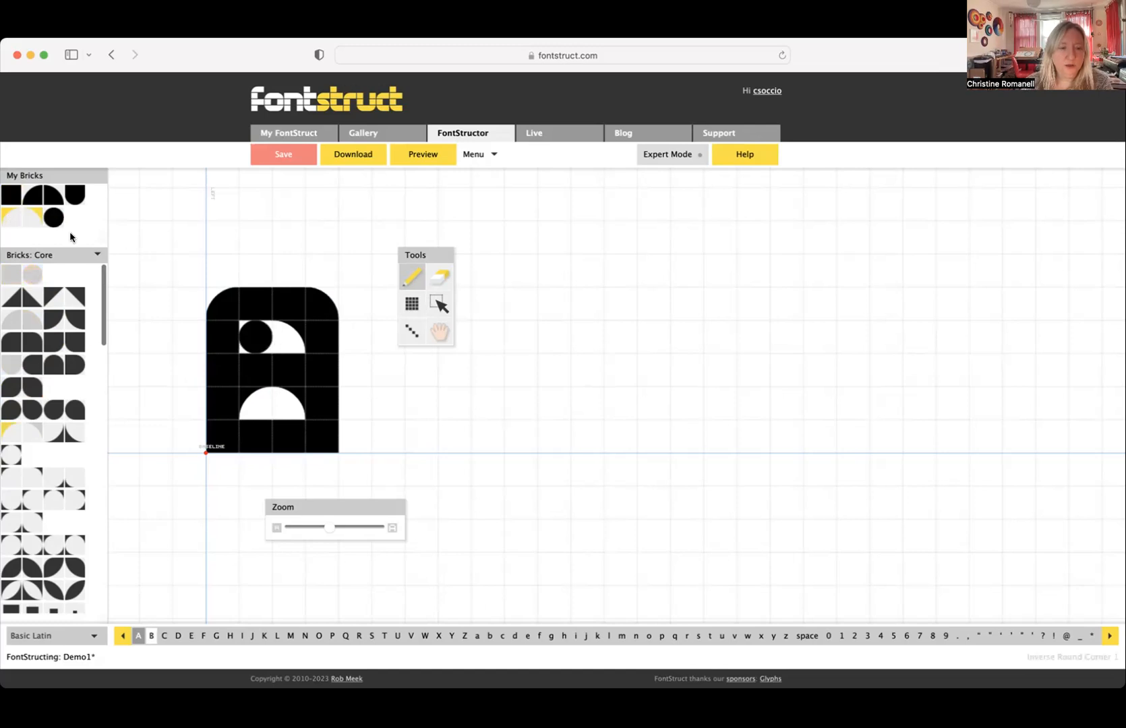
click(258, 335)
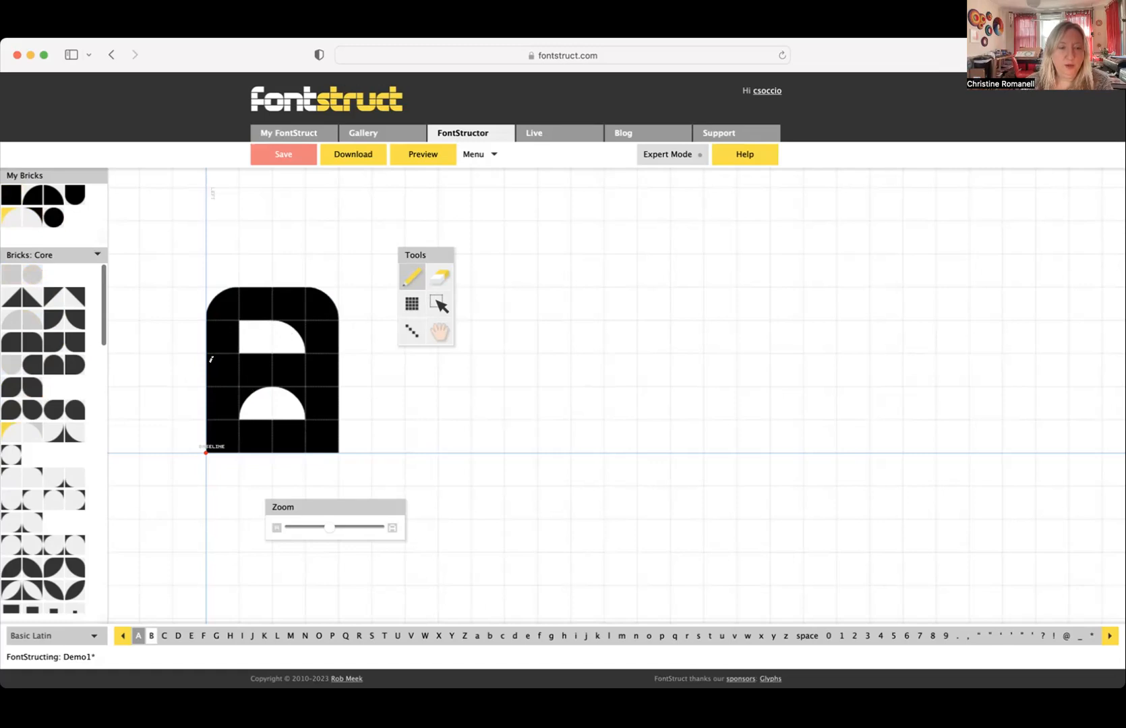
click(442, 285)
click(250, 398)
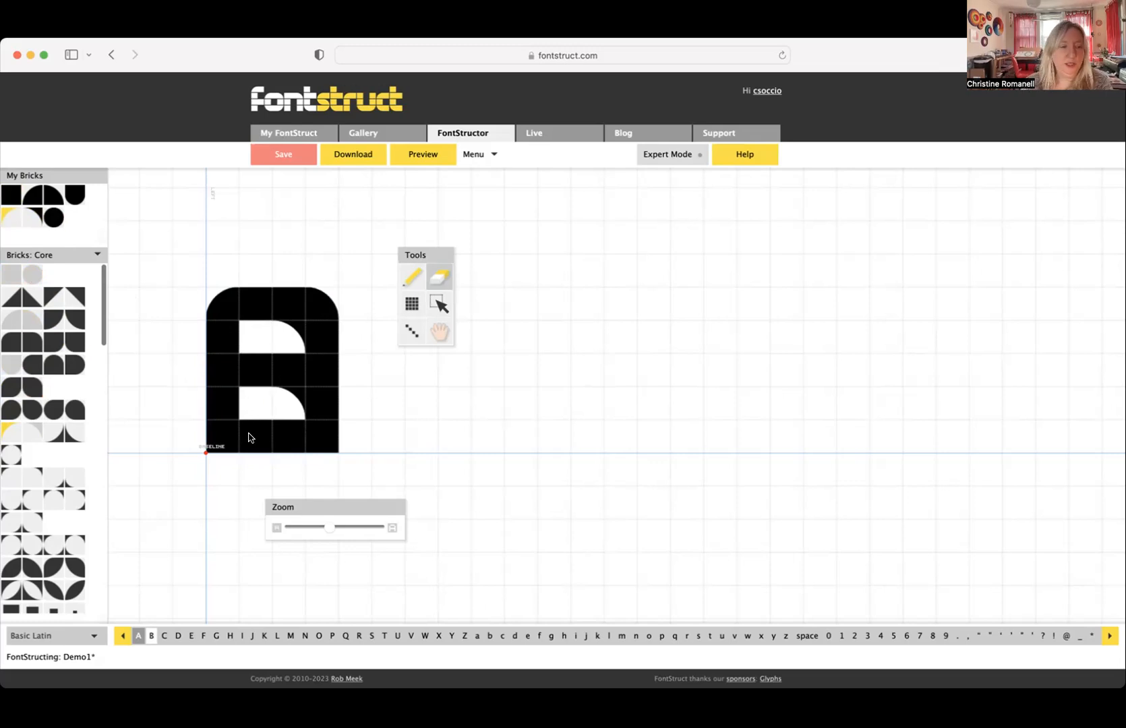
- Round the B's lower right outer corner with the Round Corner 3 brick and square its upper left corner with a square brick
click(75, 319)
click(52, 320)
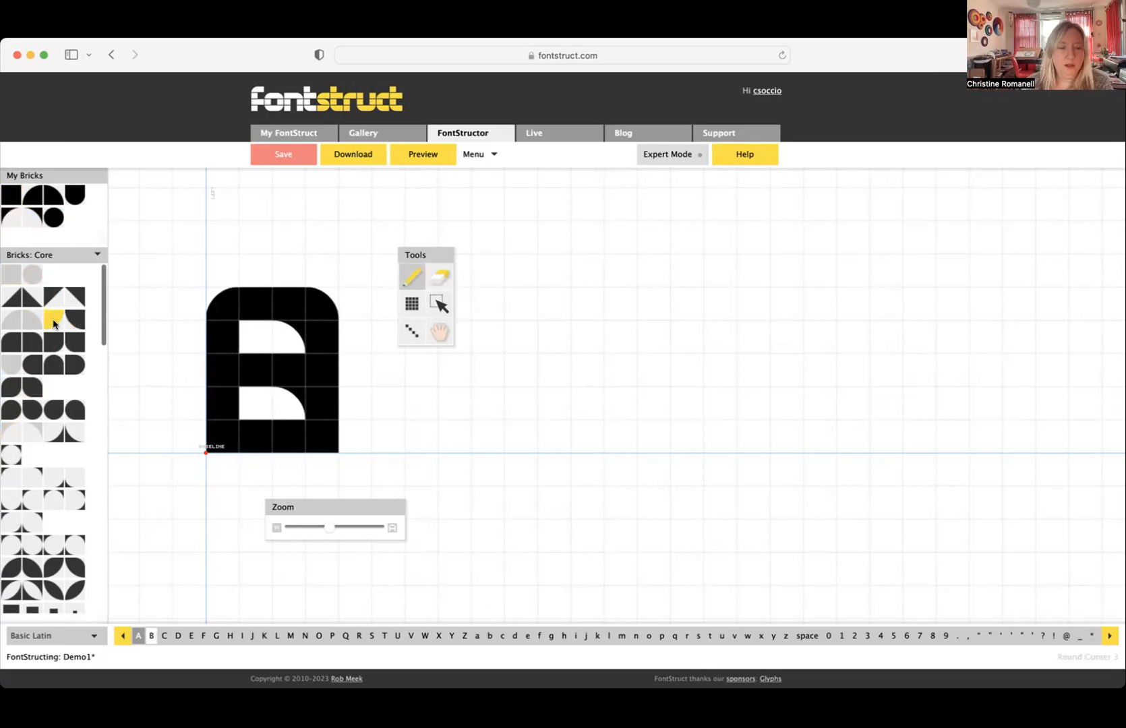
click(336, 435)
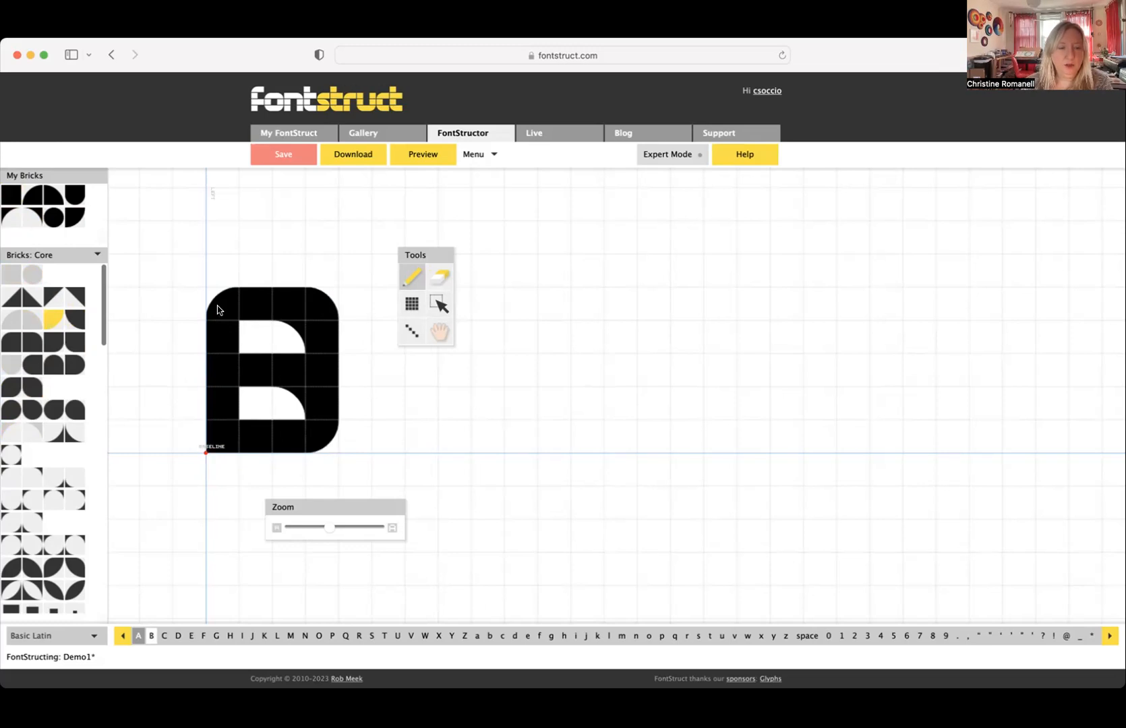
click(9, 202)
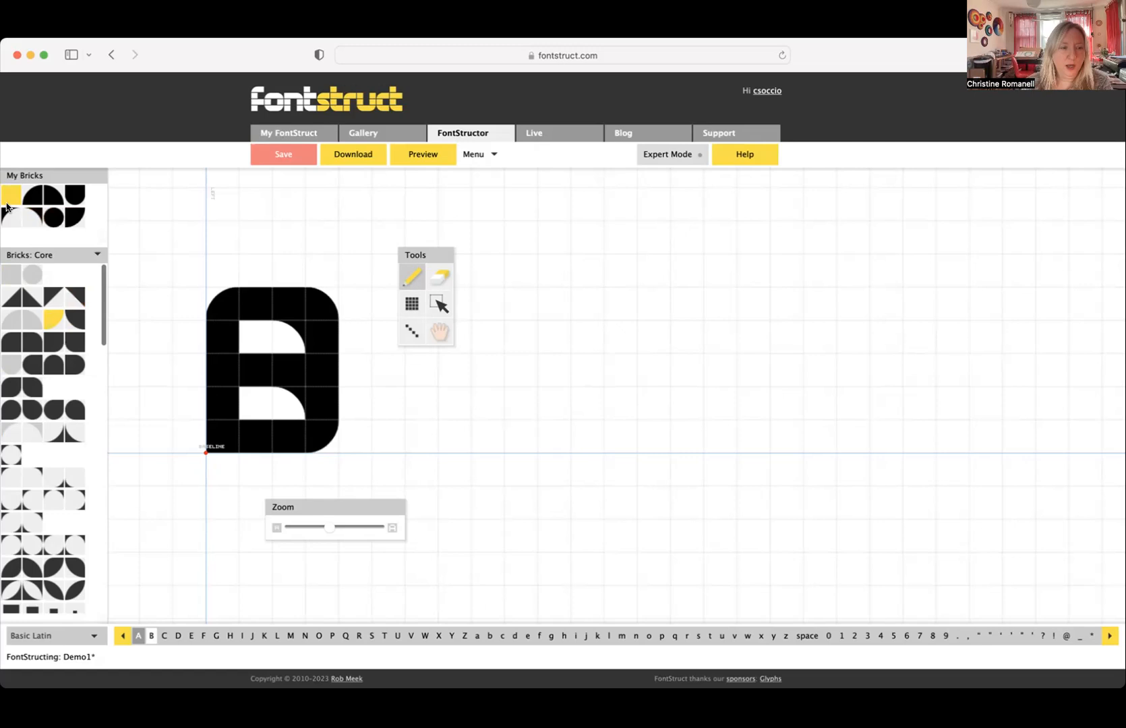
click(225, 299)
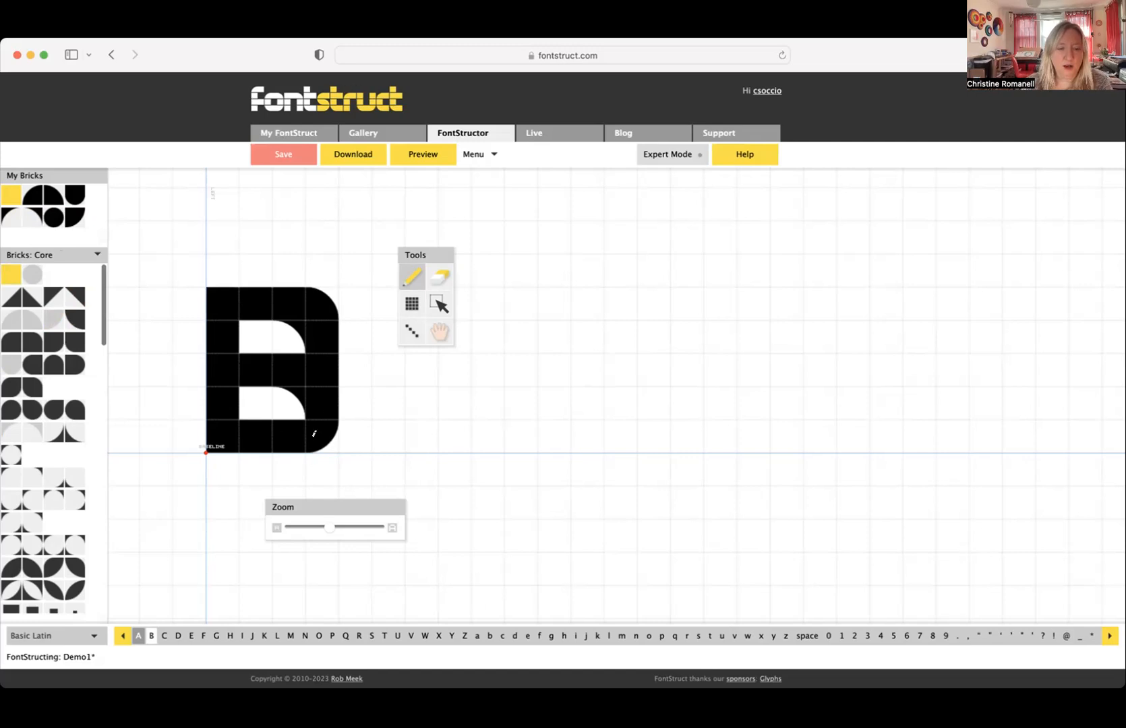
- In the capital A, square the left stem's top and bottom with square bricks and erase the enclosed counter's left inverse corner brick
click(137, 636)
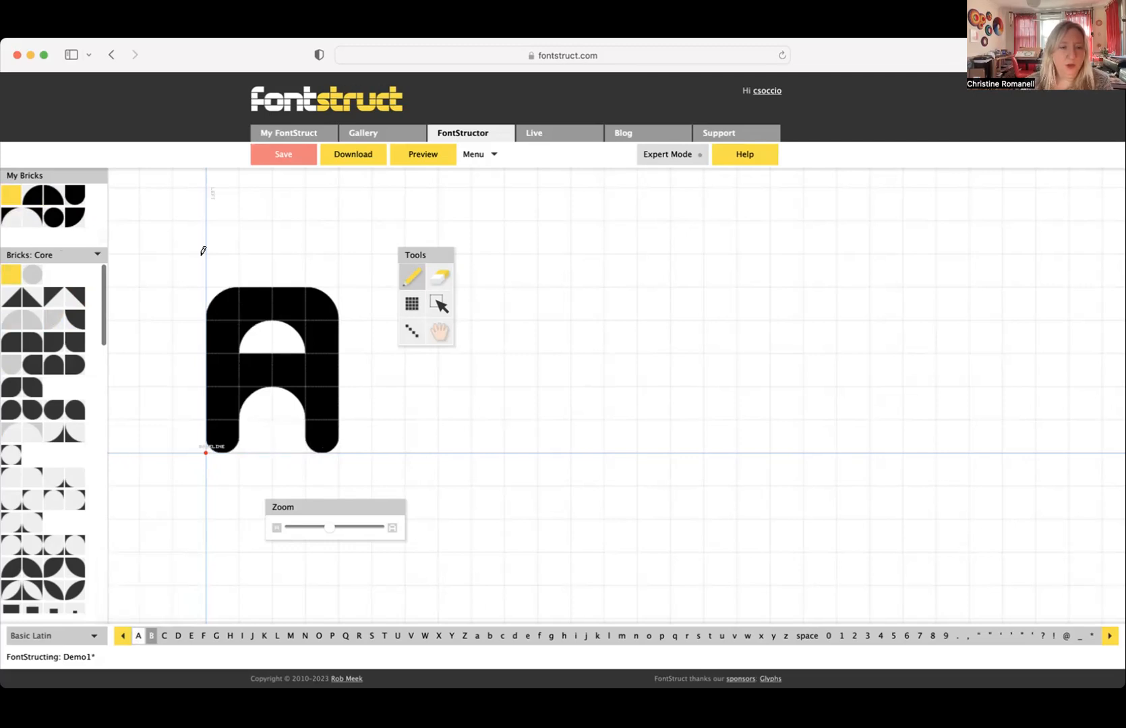
click(220, 311)
click(224, 446)
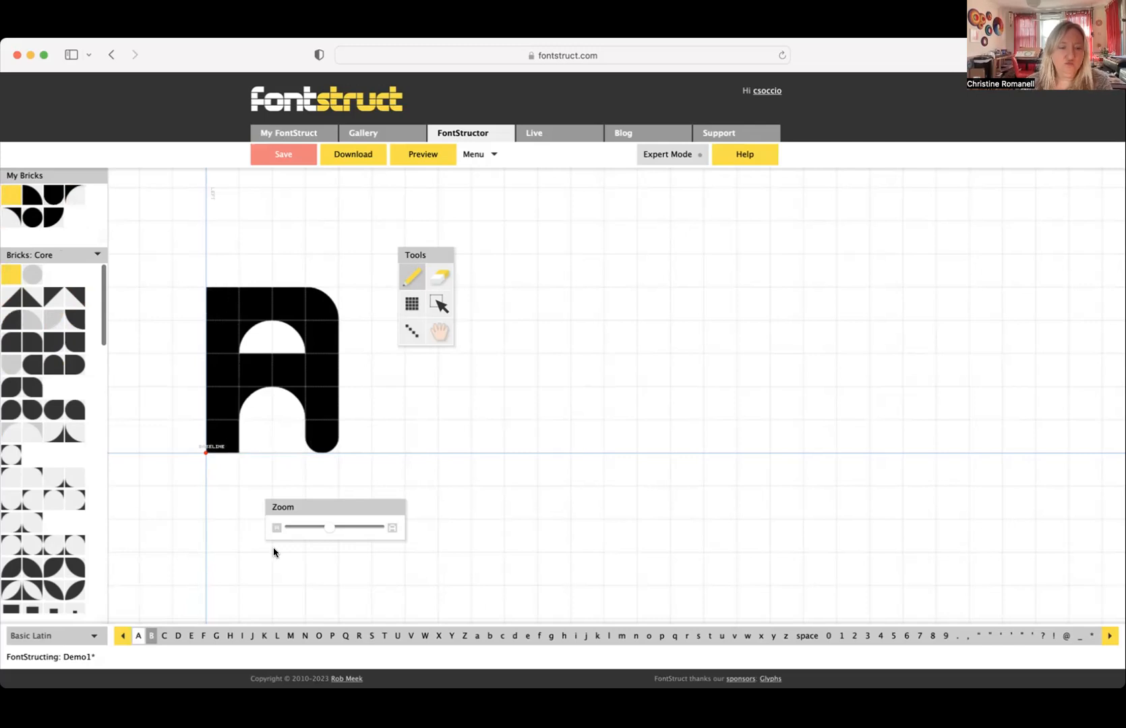
click(442, 275)
click(253, 331)
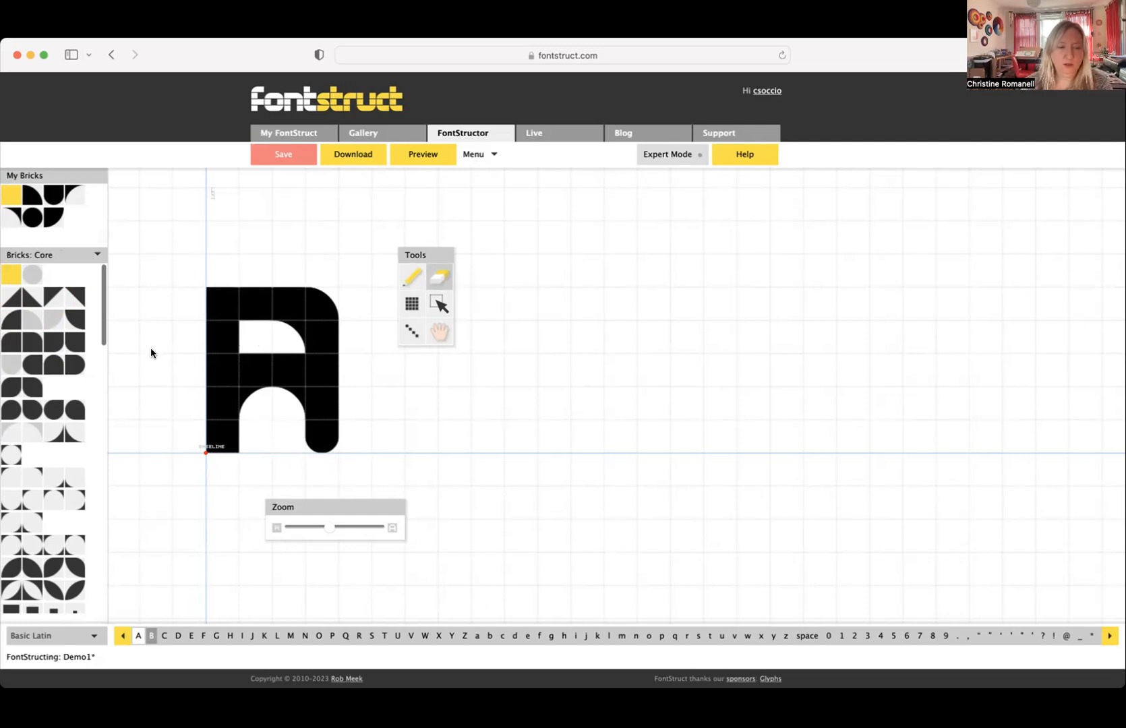
- Compare the capital A and capital B glyphs by switching back and forth between them
click(151, 636)
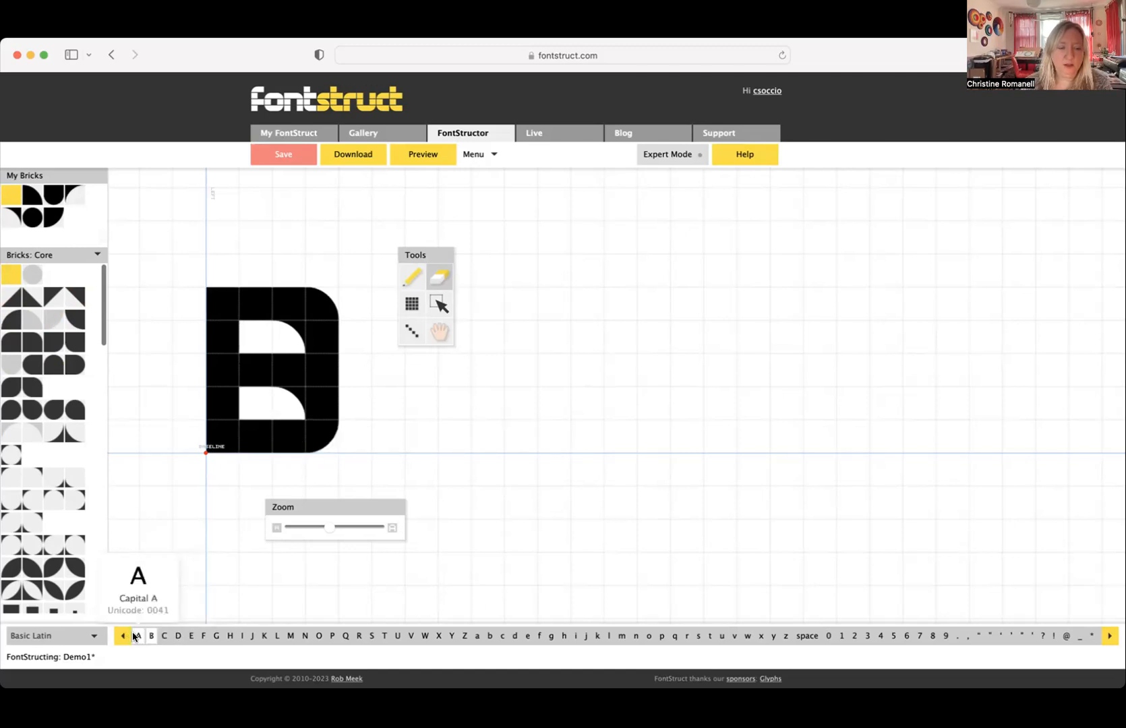
click(135, 636)
click(151, 635)
click(139, 636)
click(151, 636)
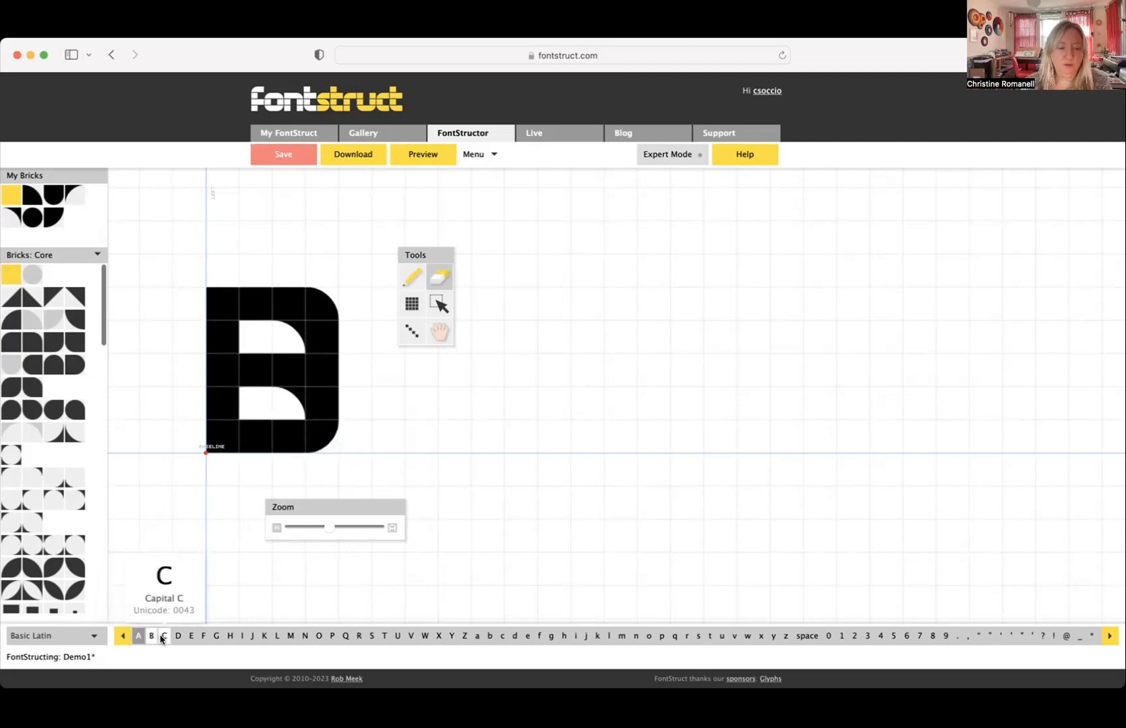
- Paste the copied A into the capital C glyph and fill its bottom row with four square bricks
click(163, 638)
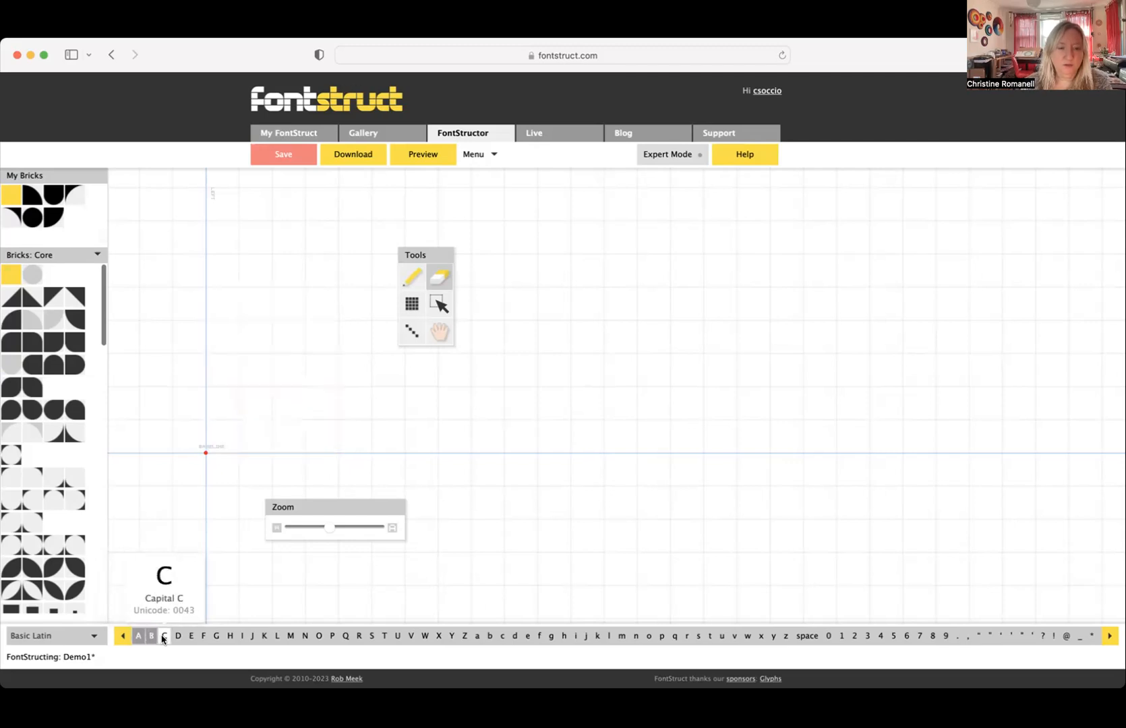
key(super+v)
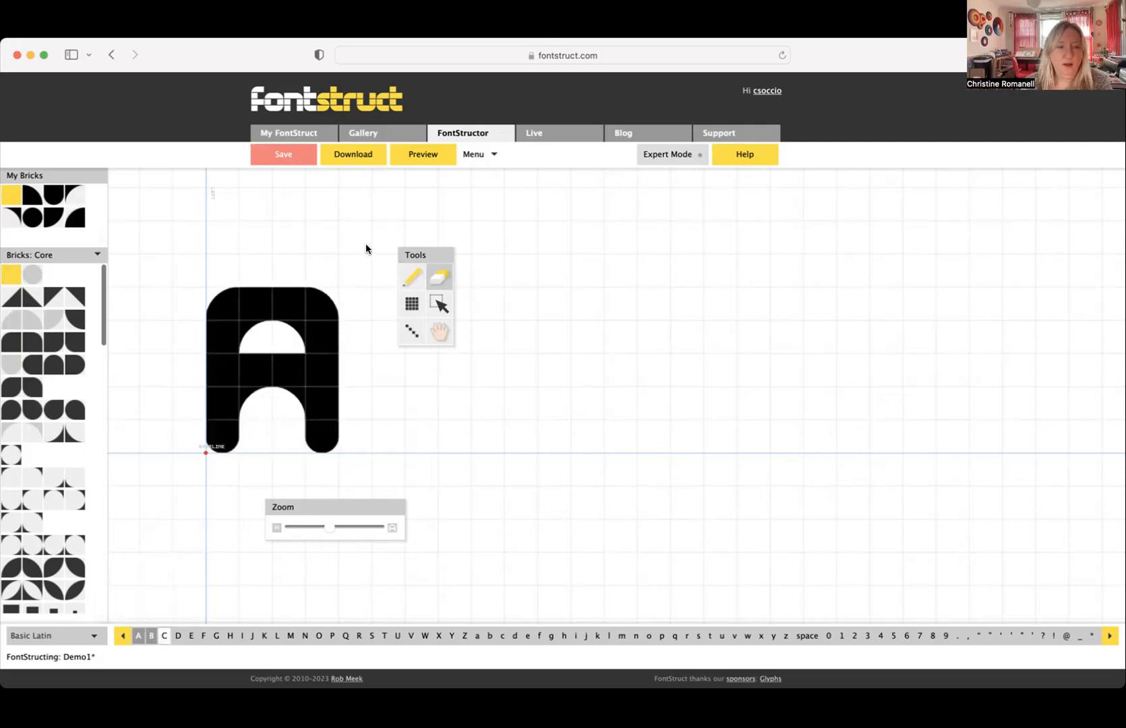
click(11, 276)
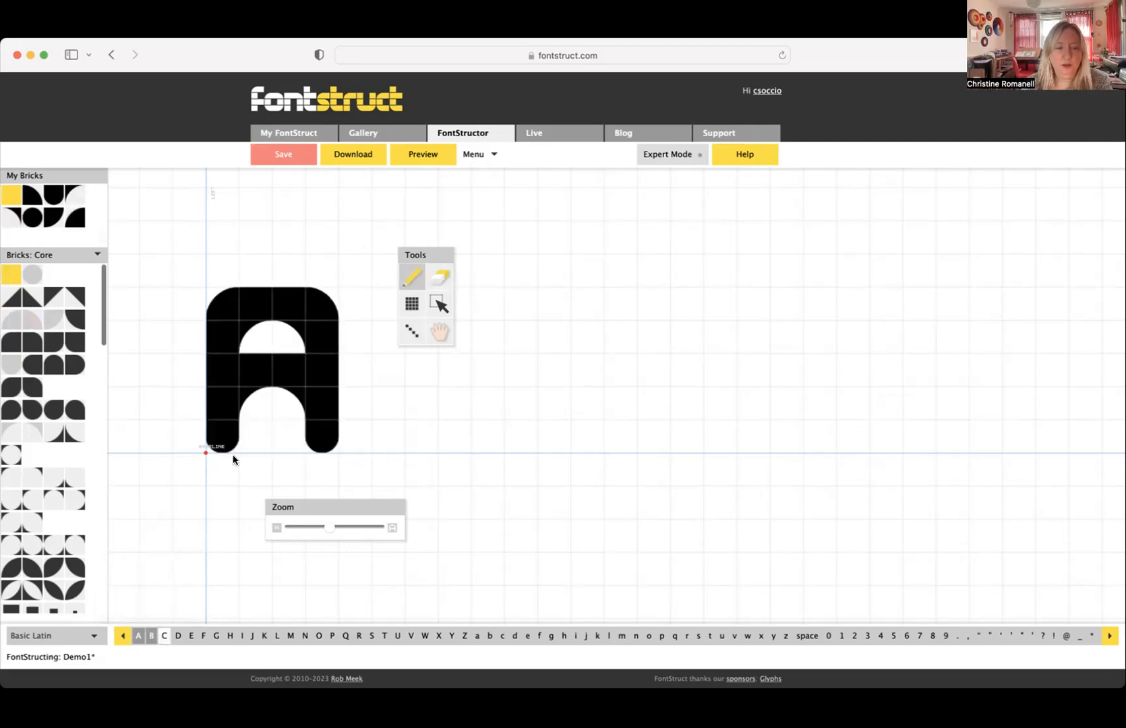
click(223, 435)
click(254, 435)
click(286, 435)
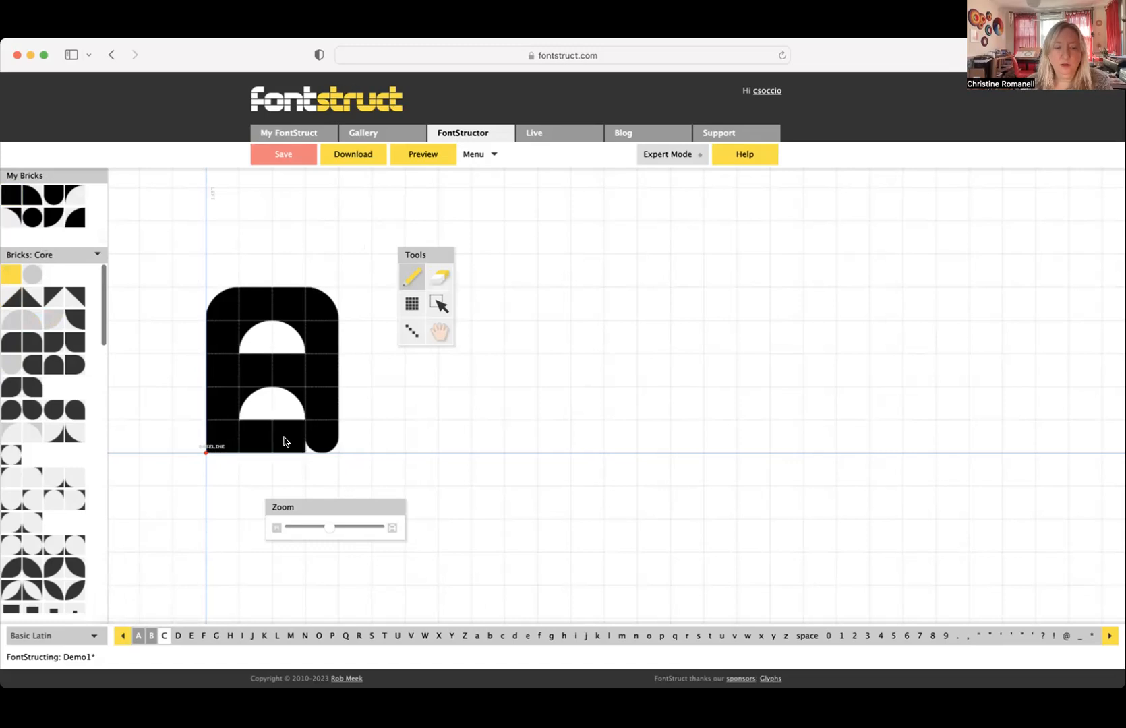
click(315, 439)
- Open up the C by erasing the crossbar, the inverse corner bricks below it and the right stem's bricks in those two rows
click(439, 277)
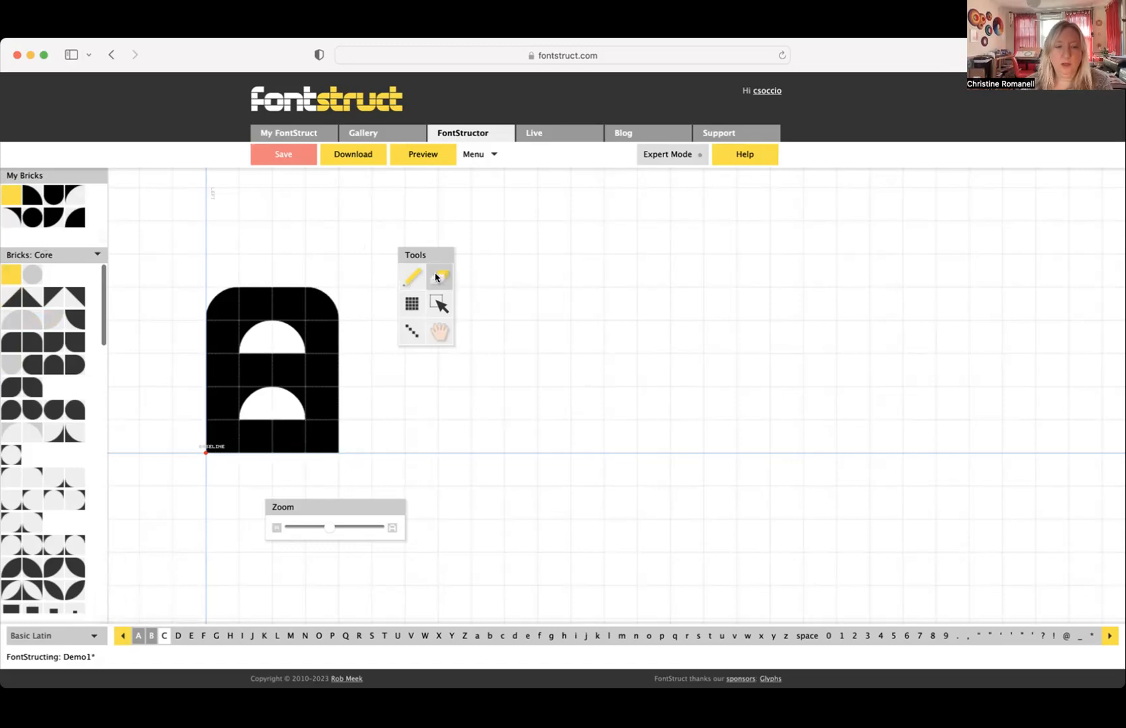
click(255, 368)
click(289, 369)
click(254, 397)
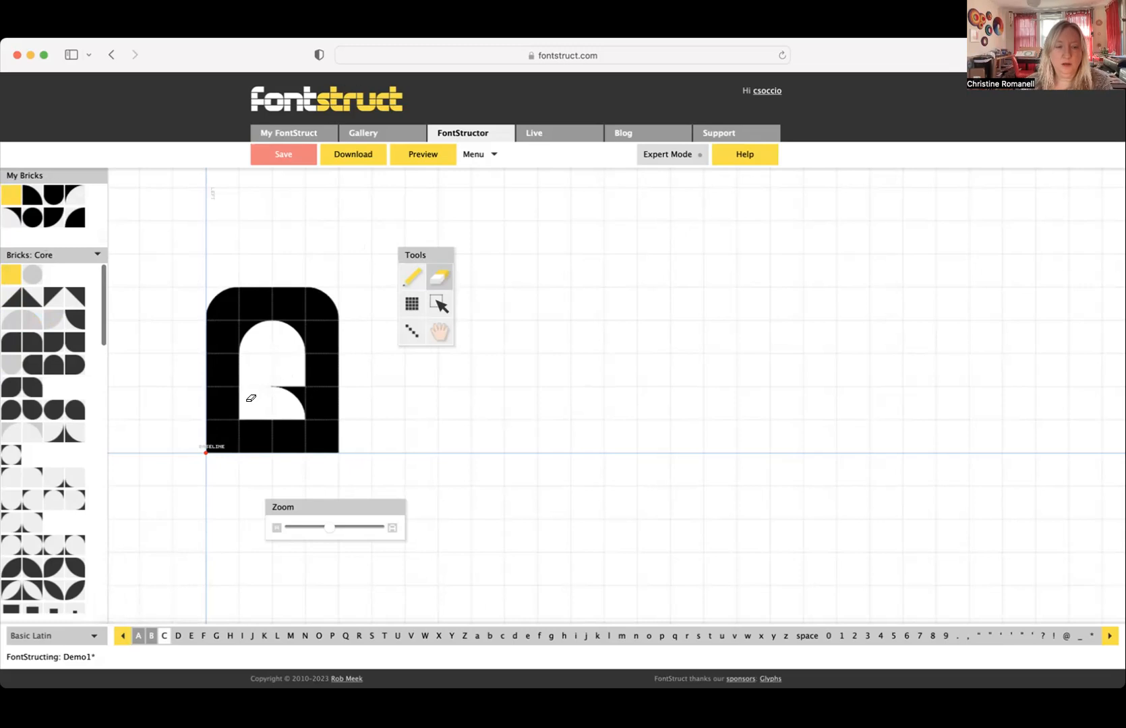
click(285, 397)
click(321, 371)
click(324, 394)
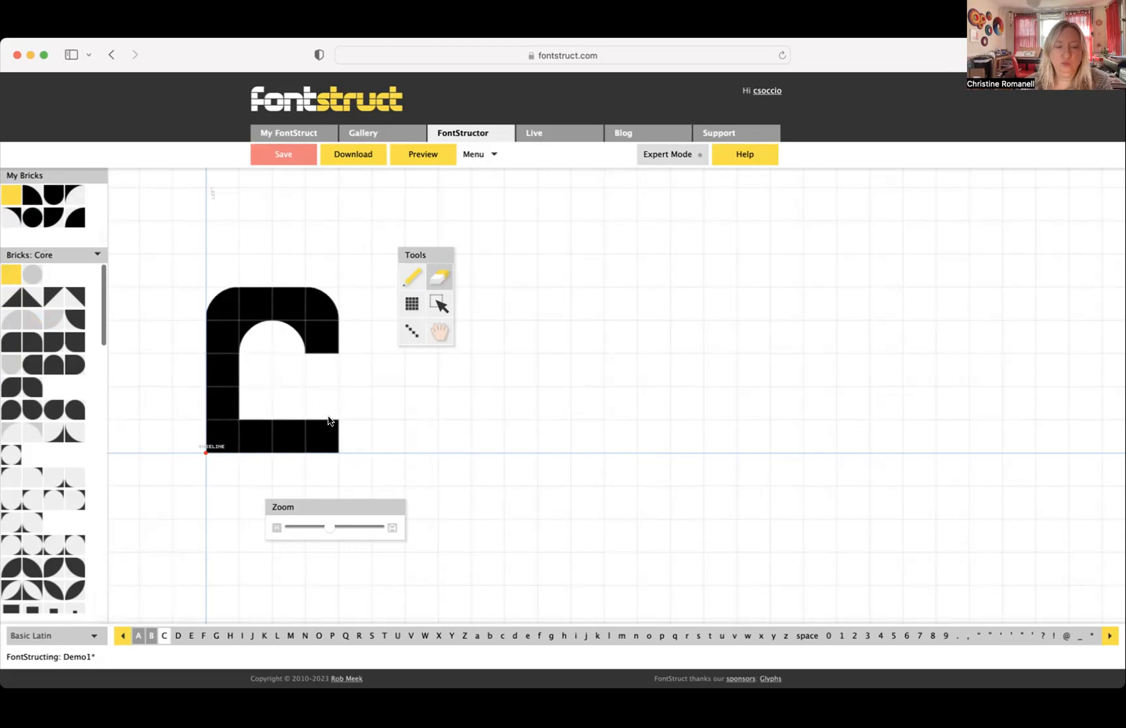
- Try quarter-circle and rounded-bottom bricks at the right end of the C's lower arm
click(50, 221)
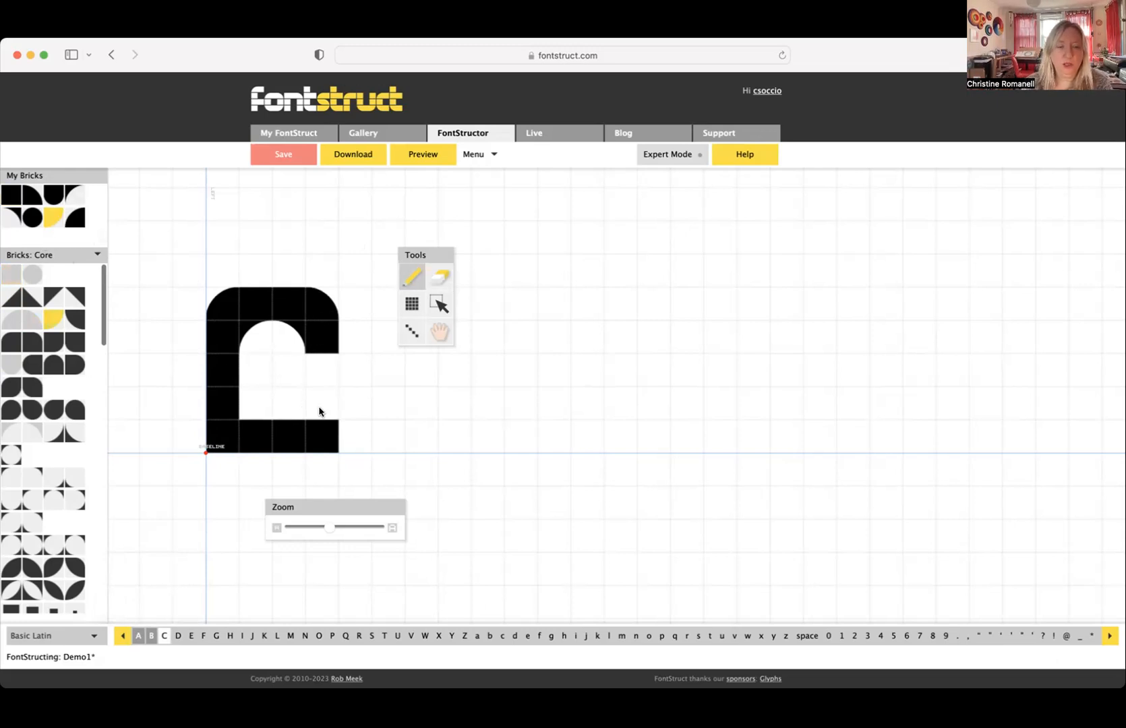
click(325, 424)
click(74, 220)
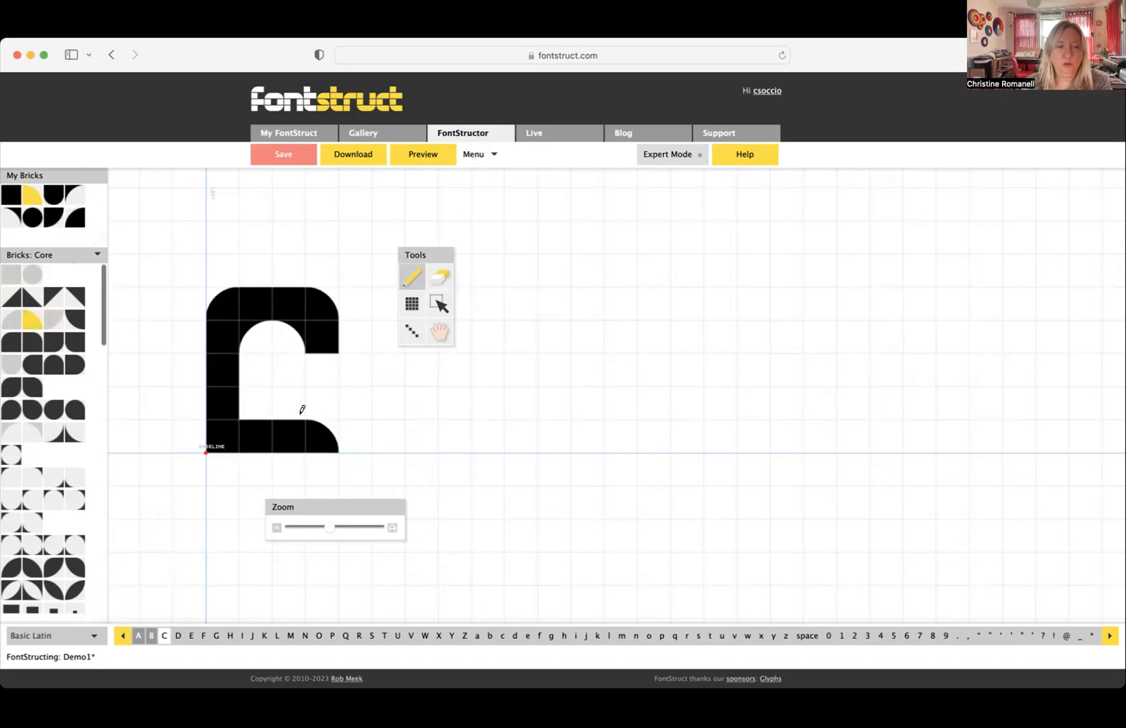
click(53, 214)
click(321, 437)
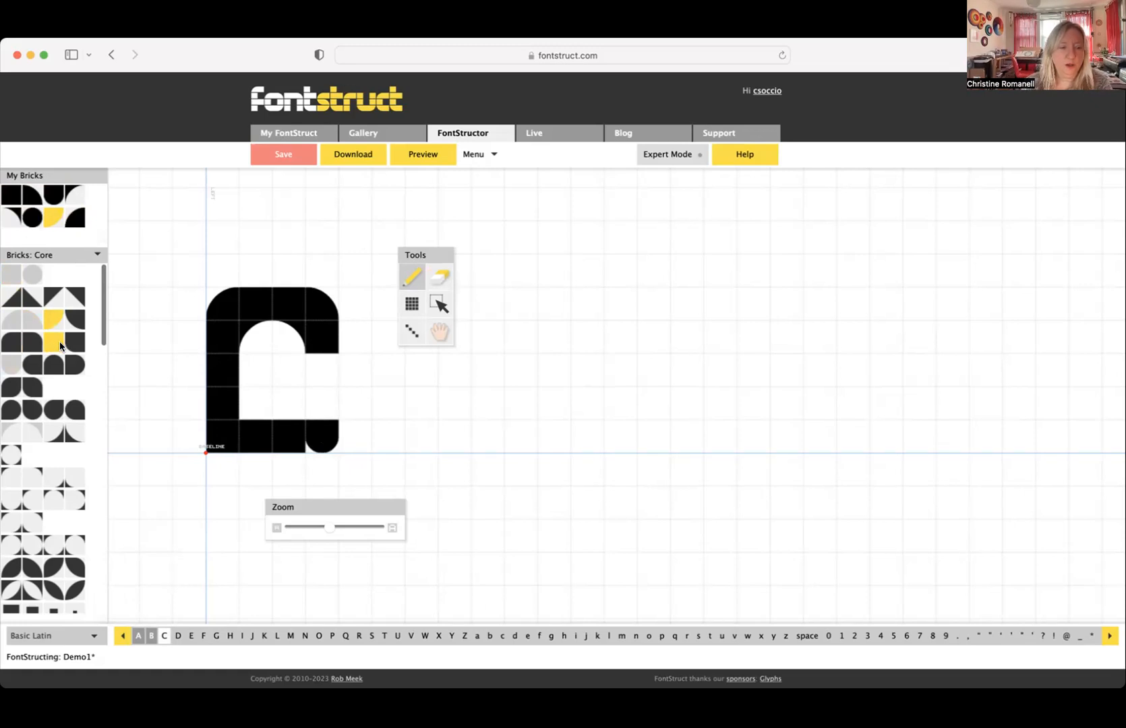
- Finish the C's lower arm with a brick rounded on its right end and erase the inner upper left inverse corner brick
click(74, 365)
click(320, 440)
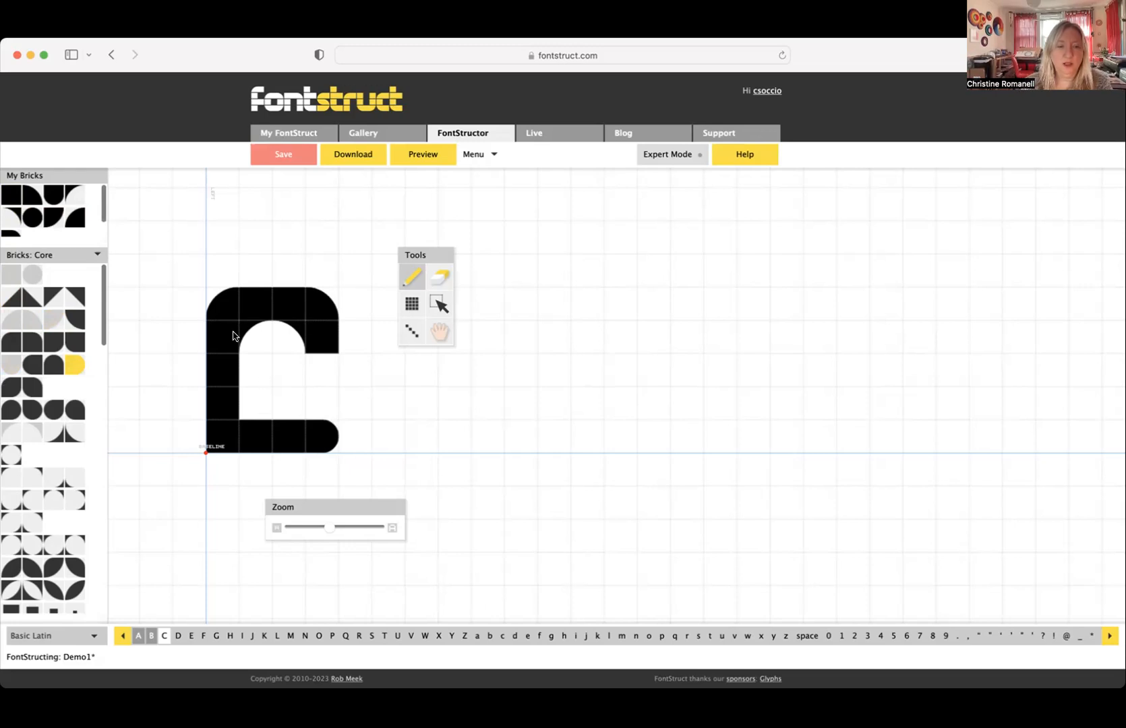
click(435, 274)
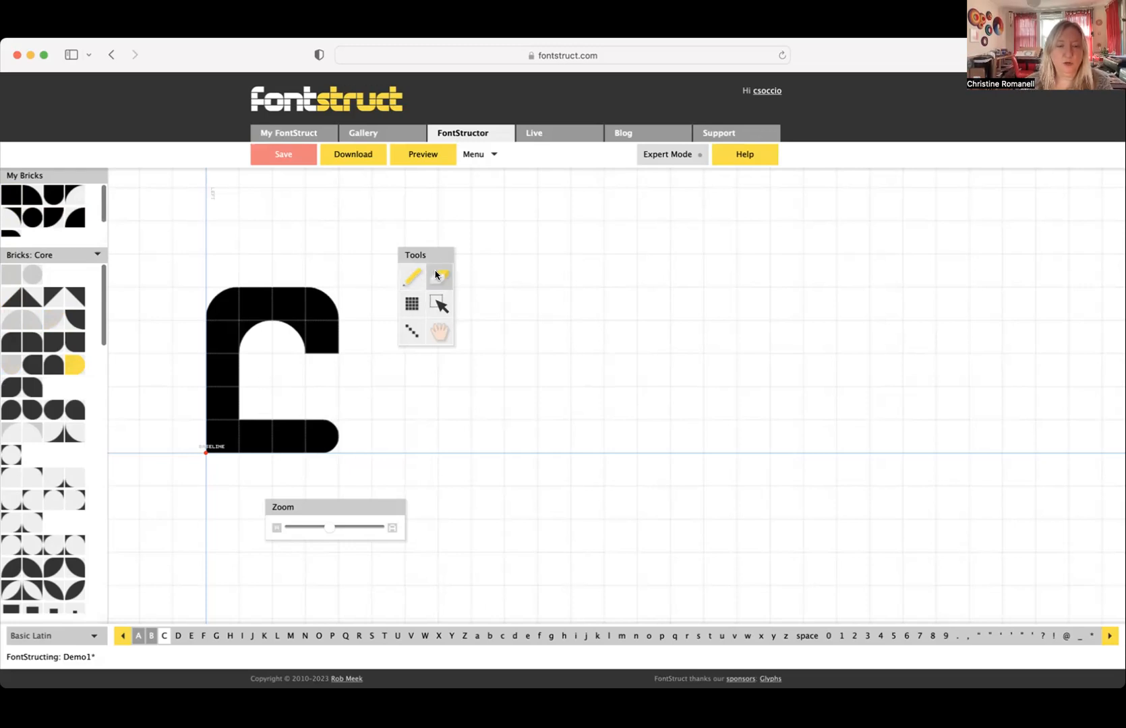
click(247, 329)
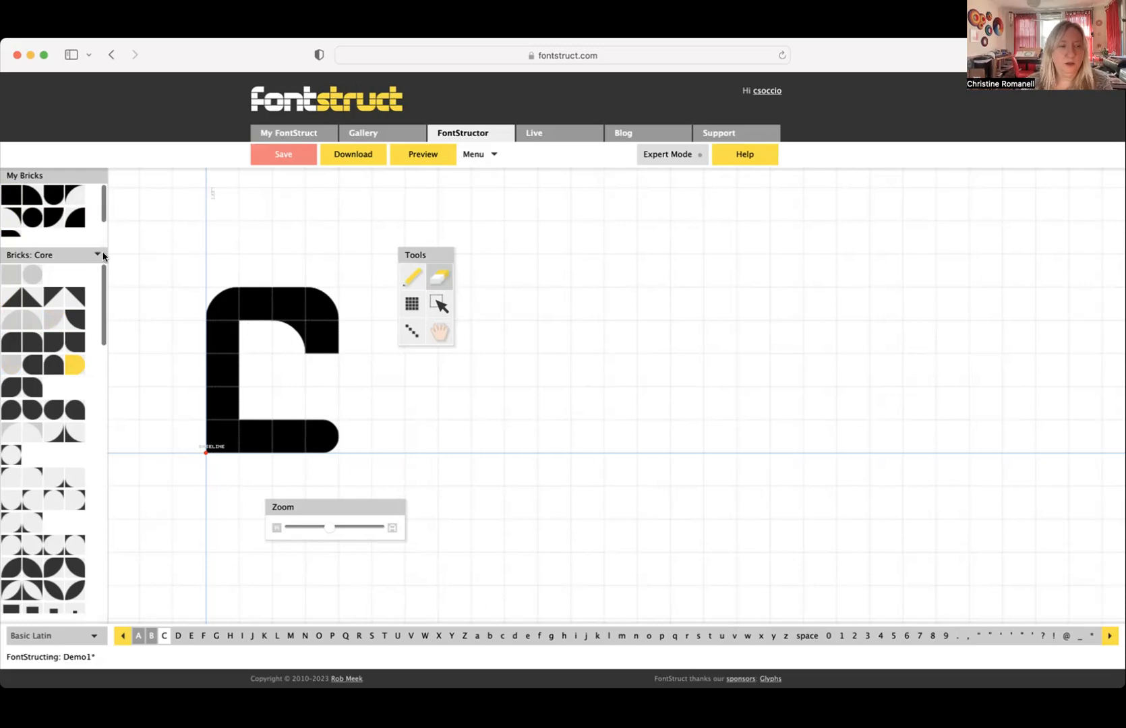
- Square off the C's upper left corner, and finish its upper arm with a rounded-bottom brick without the inner upper right inverse corner brick
click(11, 195)
click(230, 304)
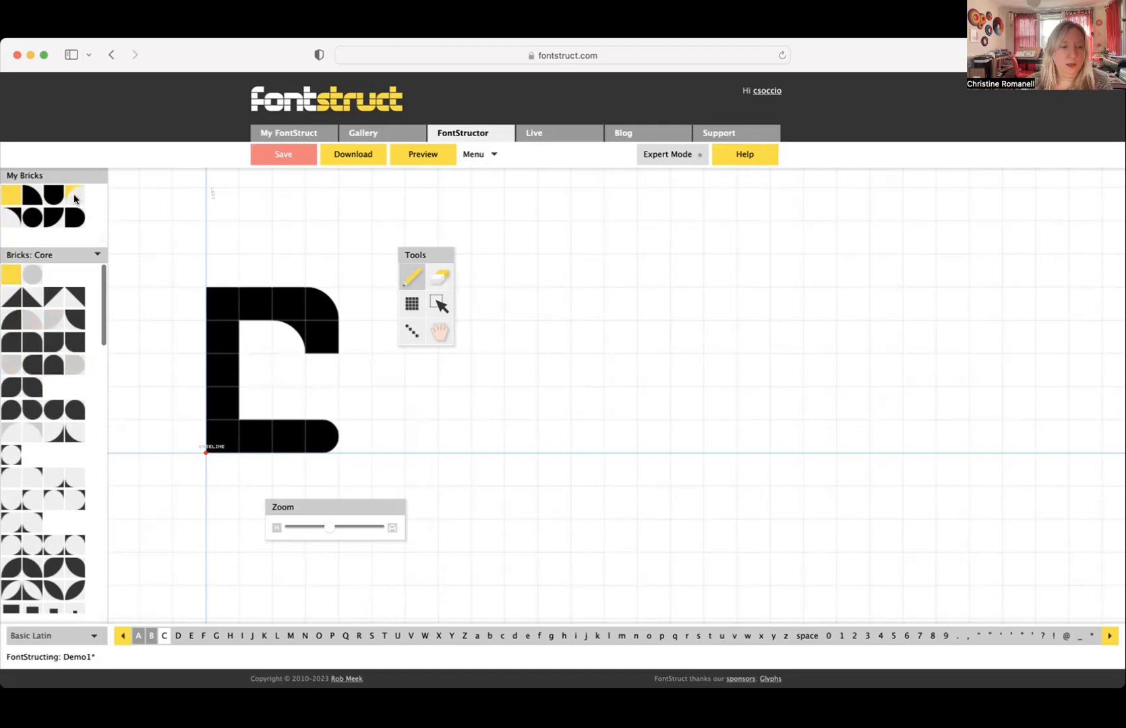
click(56, 197)
click(324, 329)
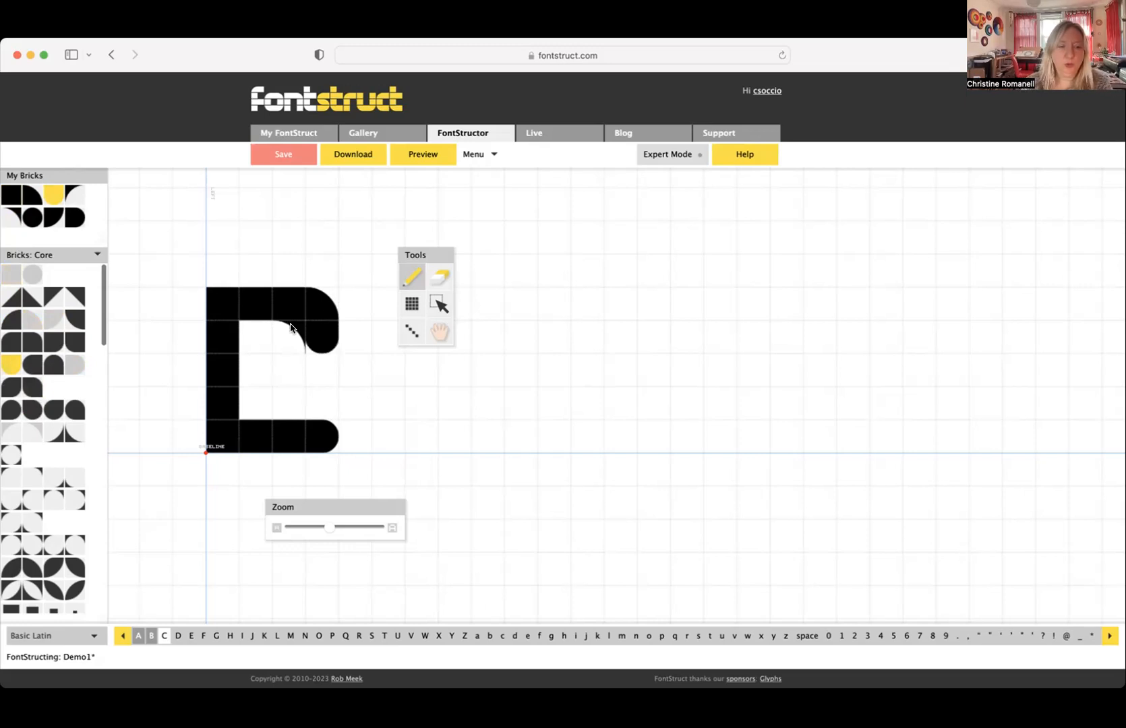
click(439, 277)
click(290, 332)
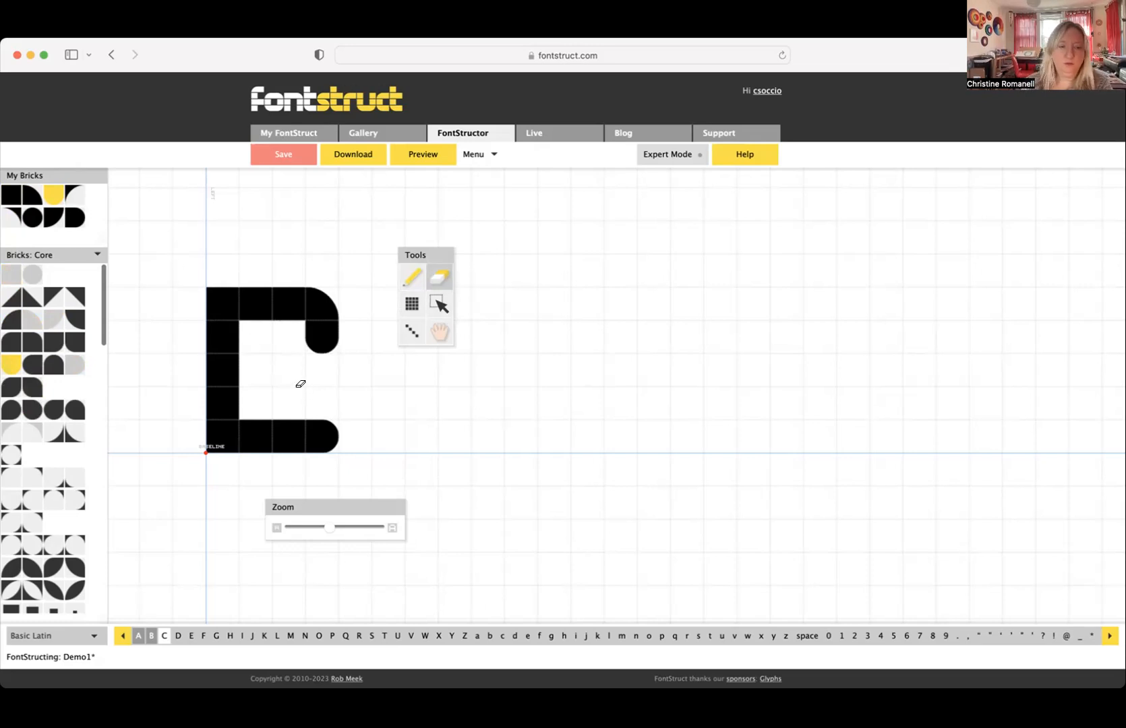
- Compare the C's shape with the capital A and B glyphs and return to the C
click(150, 636)
click(139, 636)
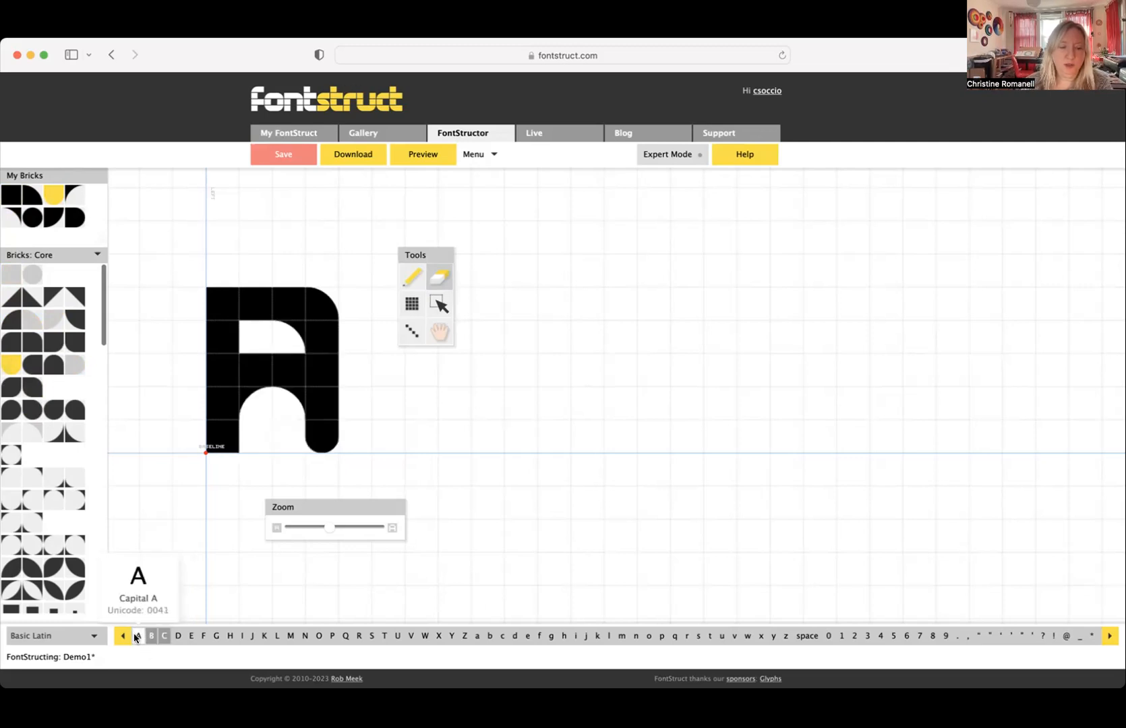
click(150, 636)
click(164, 636)
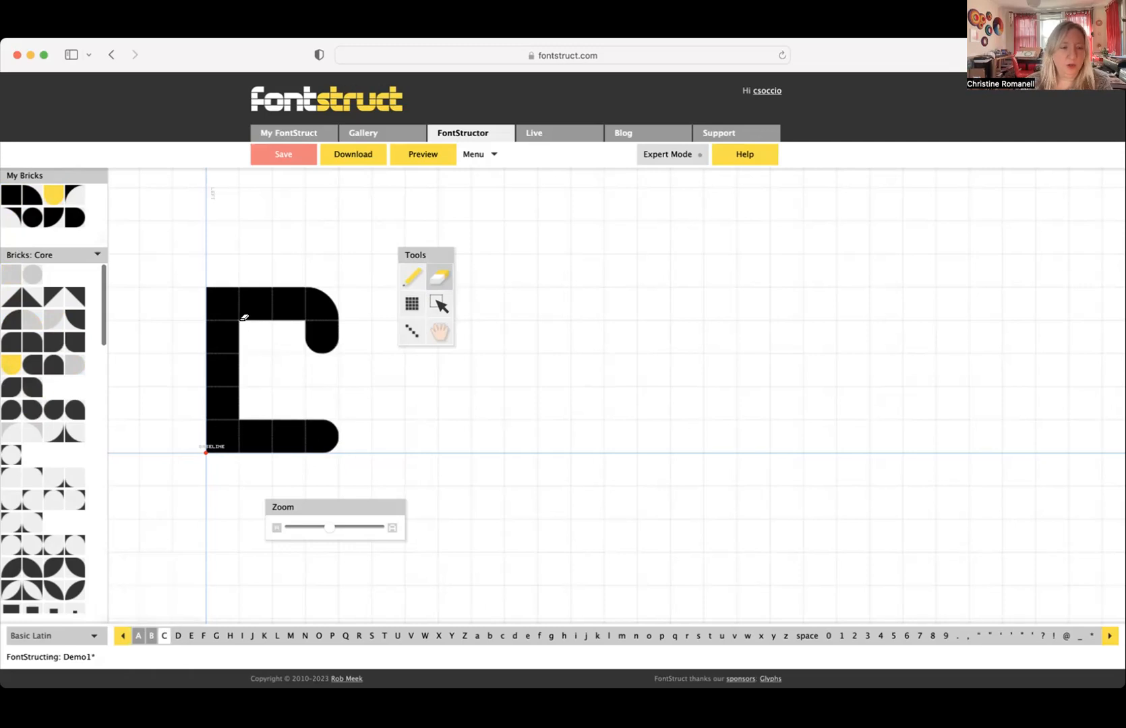
- Try inverse corner bricks inside the C's upper left and upper right corners, checking the shape against the capital B
click(9, 480)
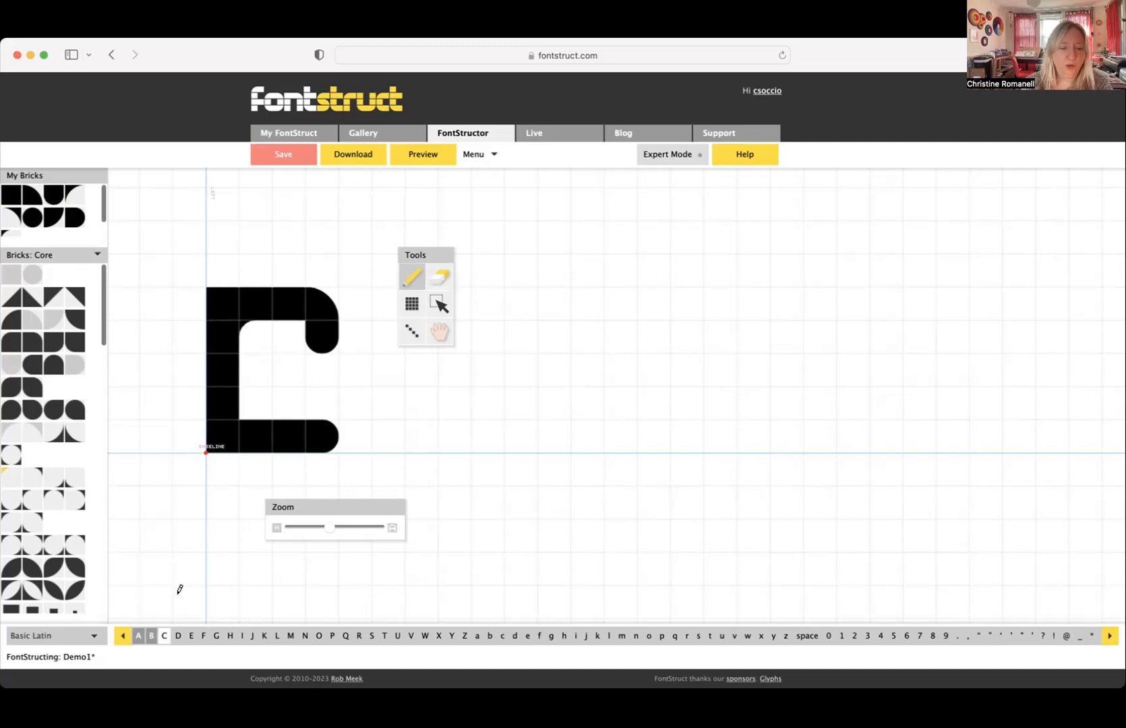
click(151, 635)
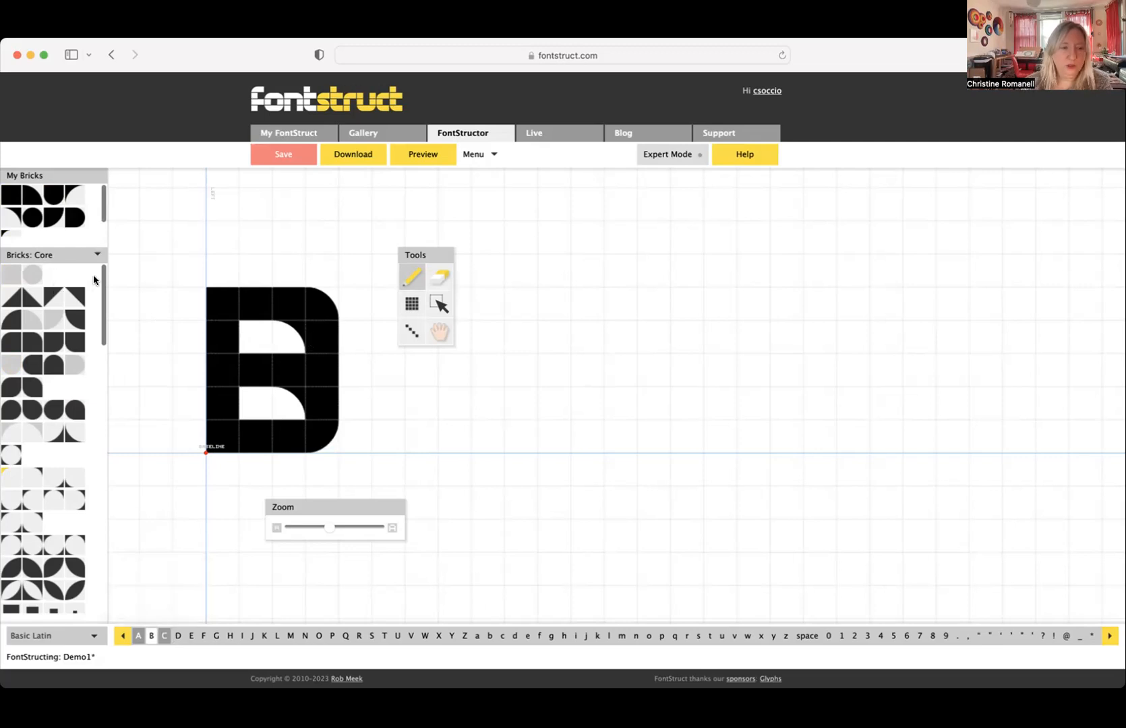
click(165, 637)
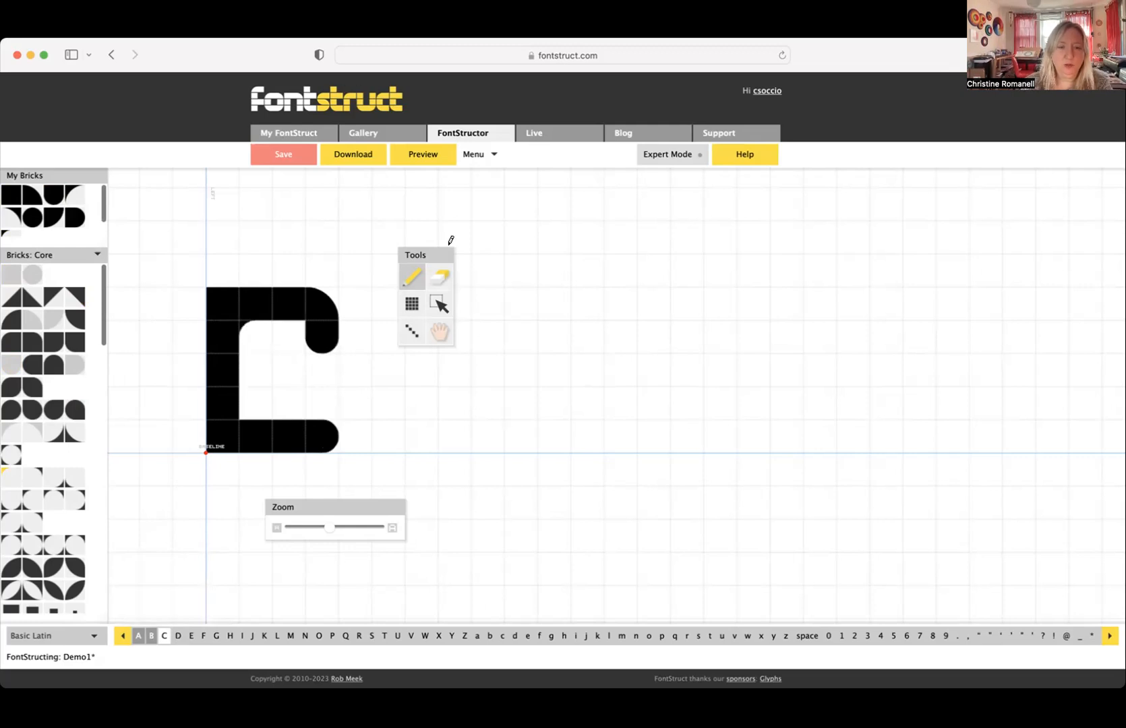
click(439, 276)
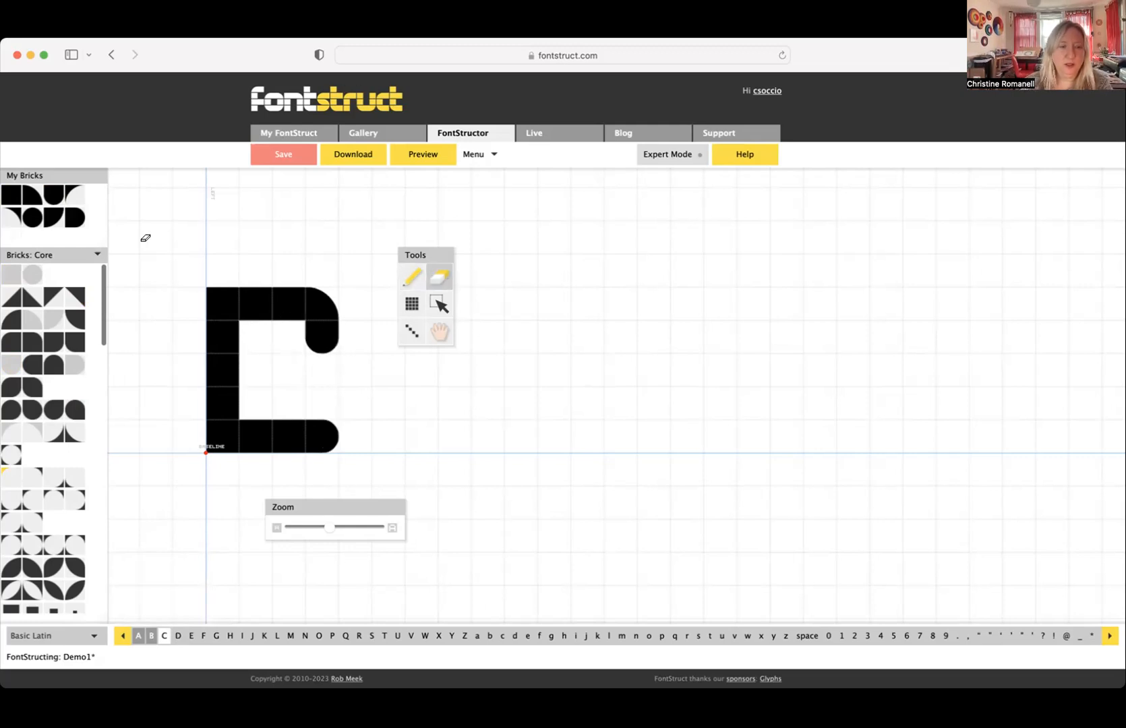
click(293, 341)
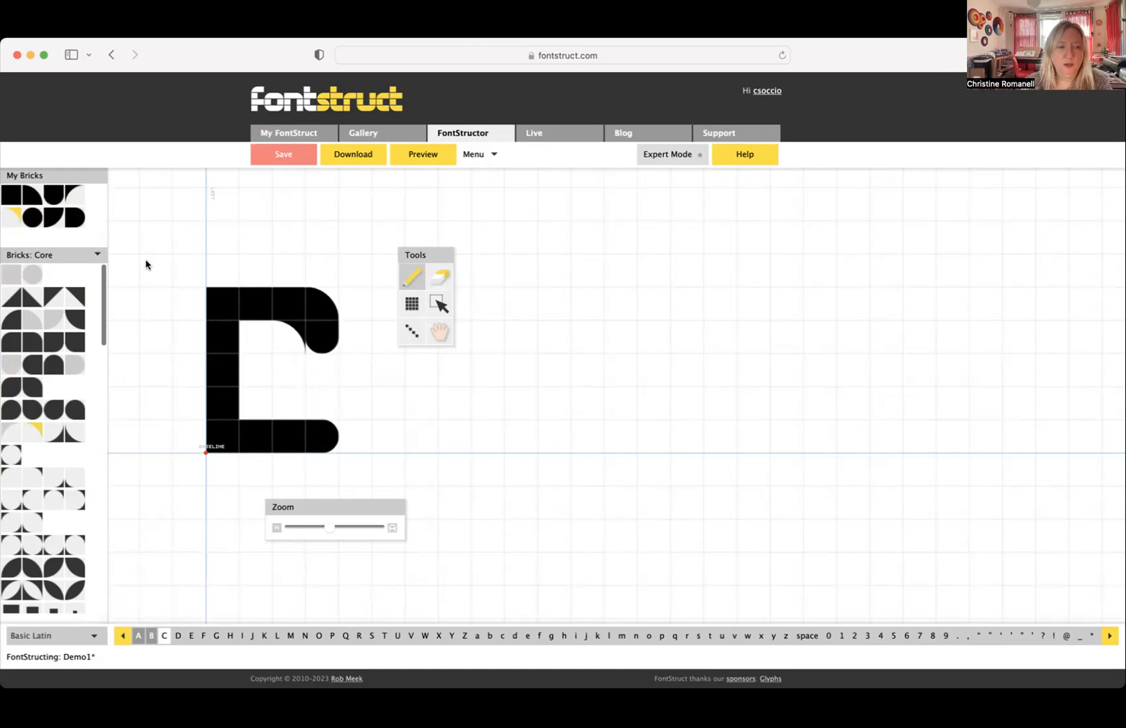
- Try lengthening the C's upper arm downward with square bricks and ending it with a rounded-bottom brick
click(12, 195)
click(322, 364)
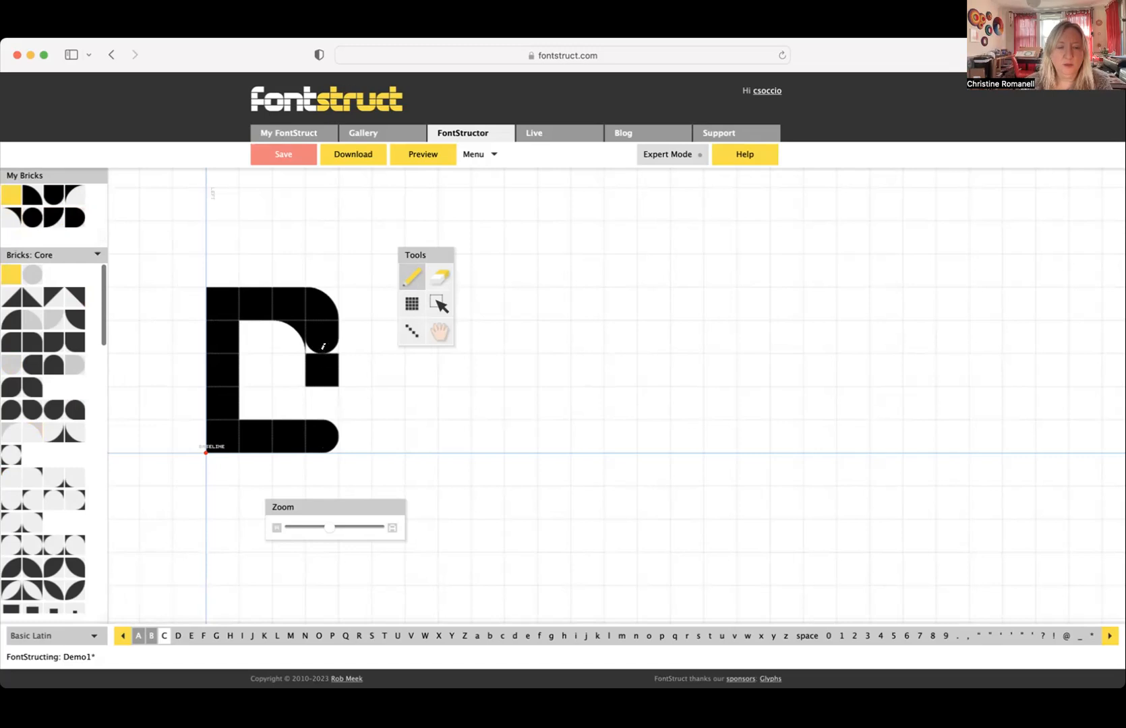
click(323, 332)
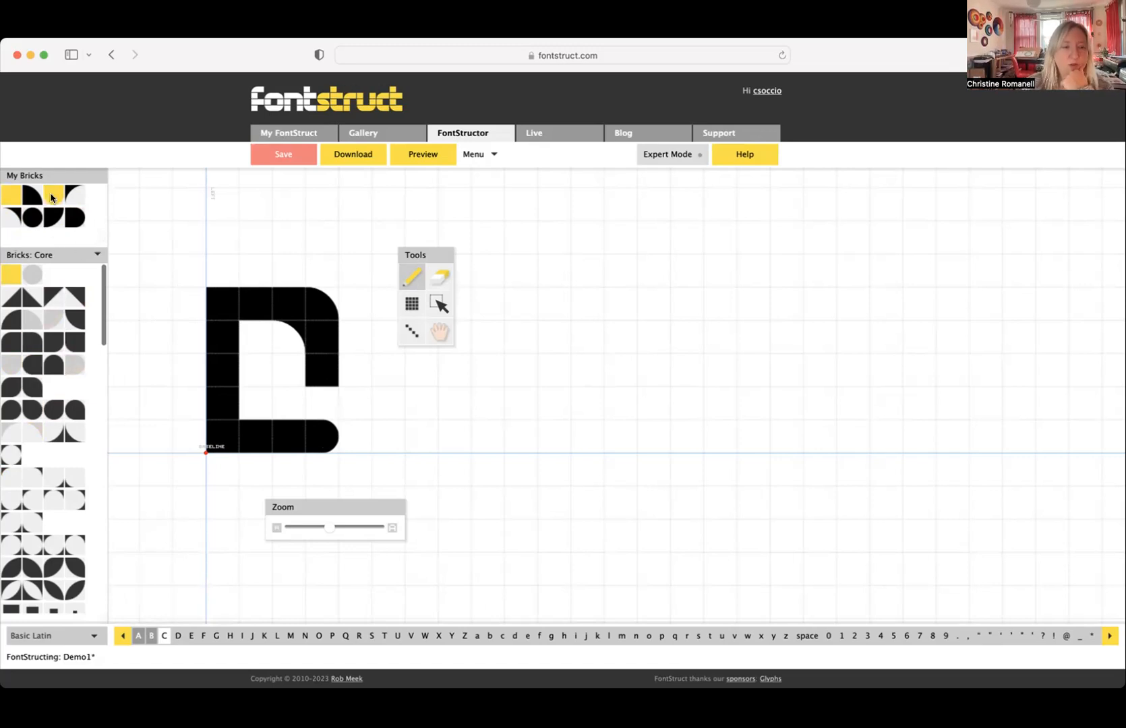
click(53, 195)
click(330, 368)
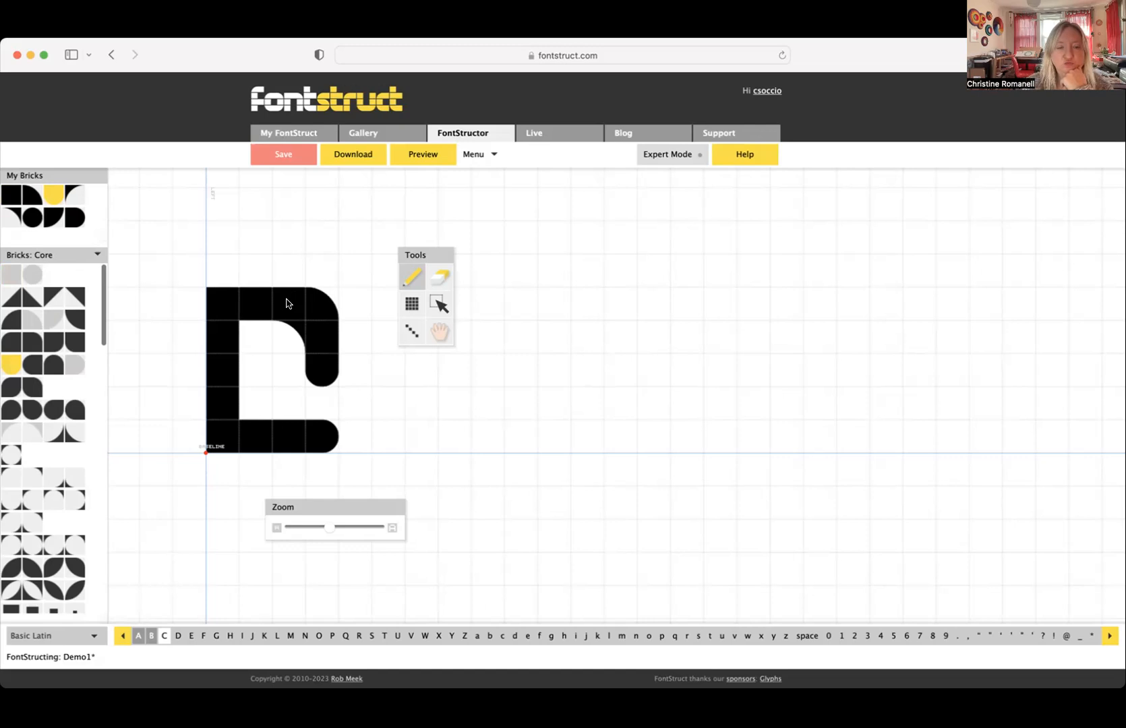
- Erase the inner upper right inverse corner brick and the lowest brick of the C's lengthened upper arm
click(440, 276)
click(281, 330)
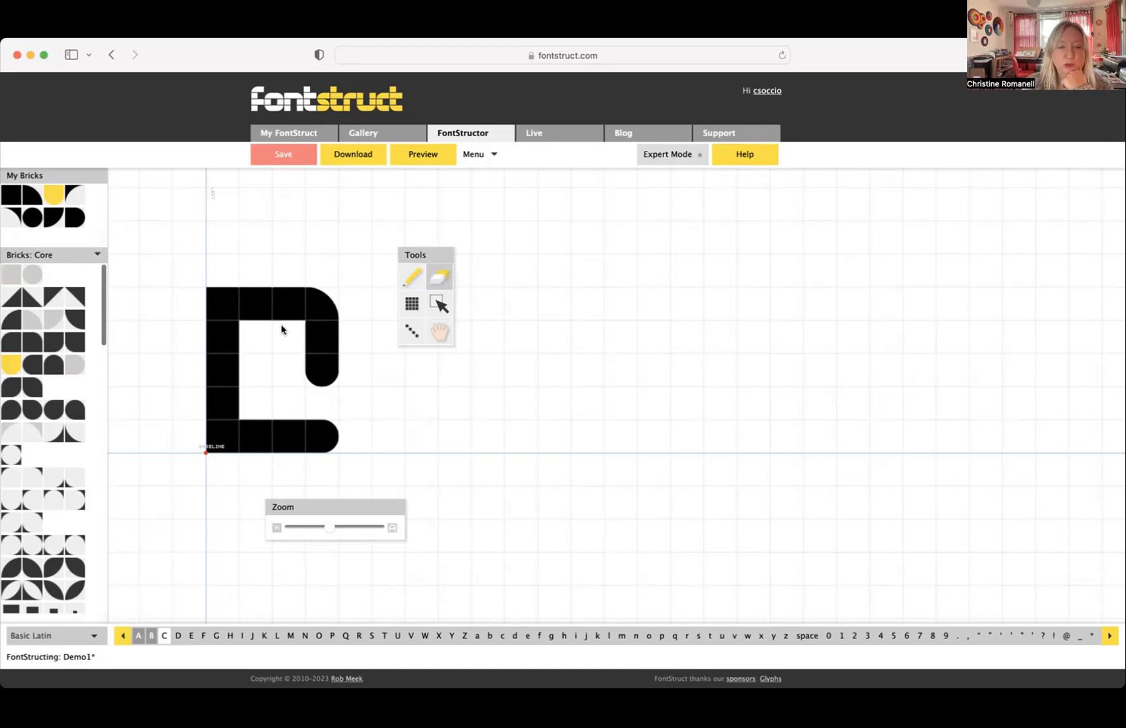
click(325, 373)
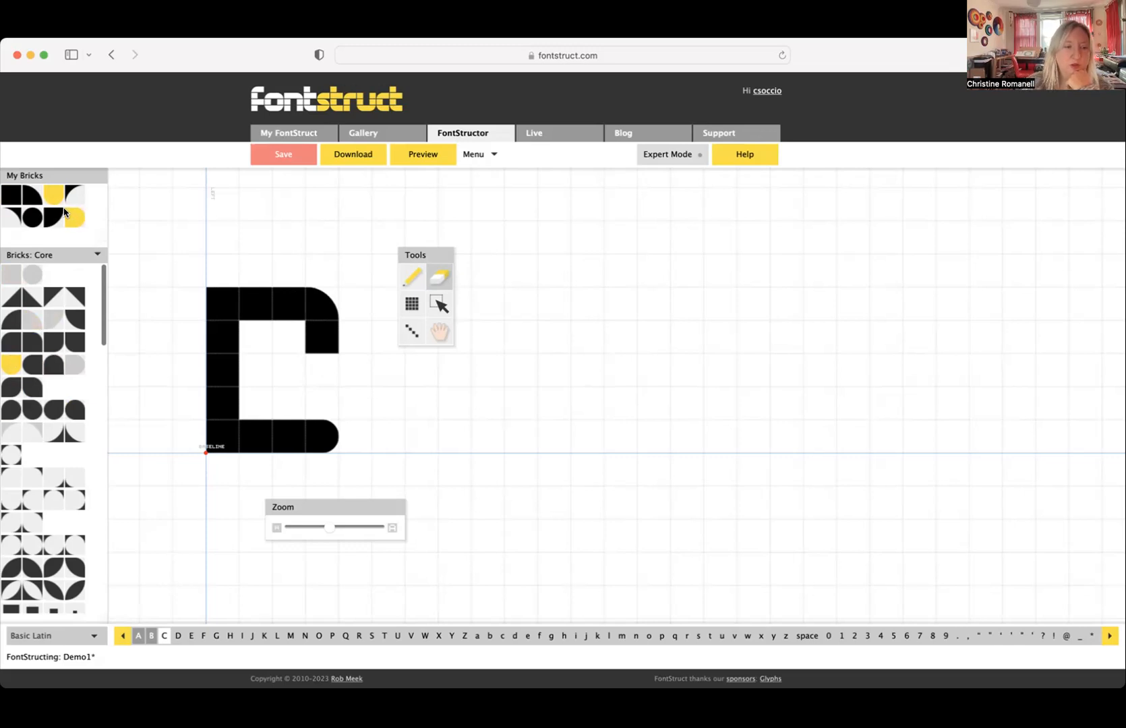
- Round the C's lower right corner, add a rounded-top brick above it, and end the upper arm with a rounded-bottom brick
click(48, 341)
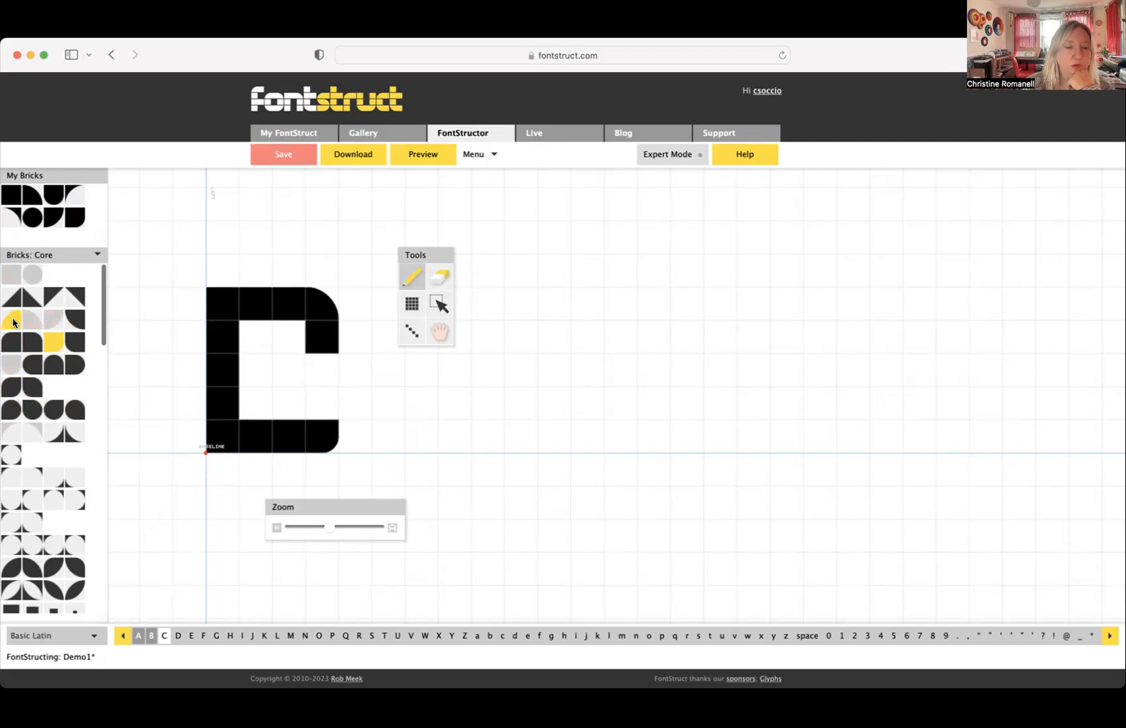
click(53, 364)
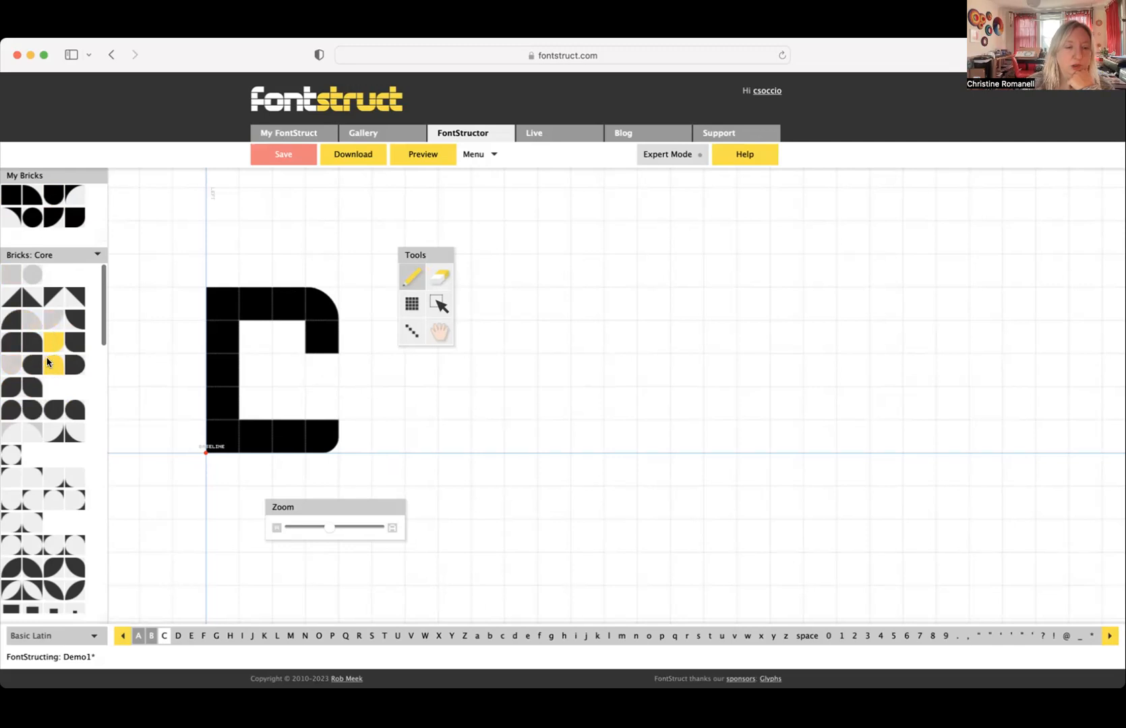
click(322, 409)
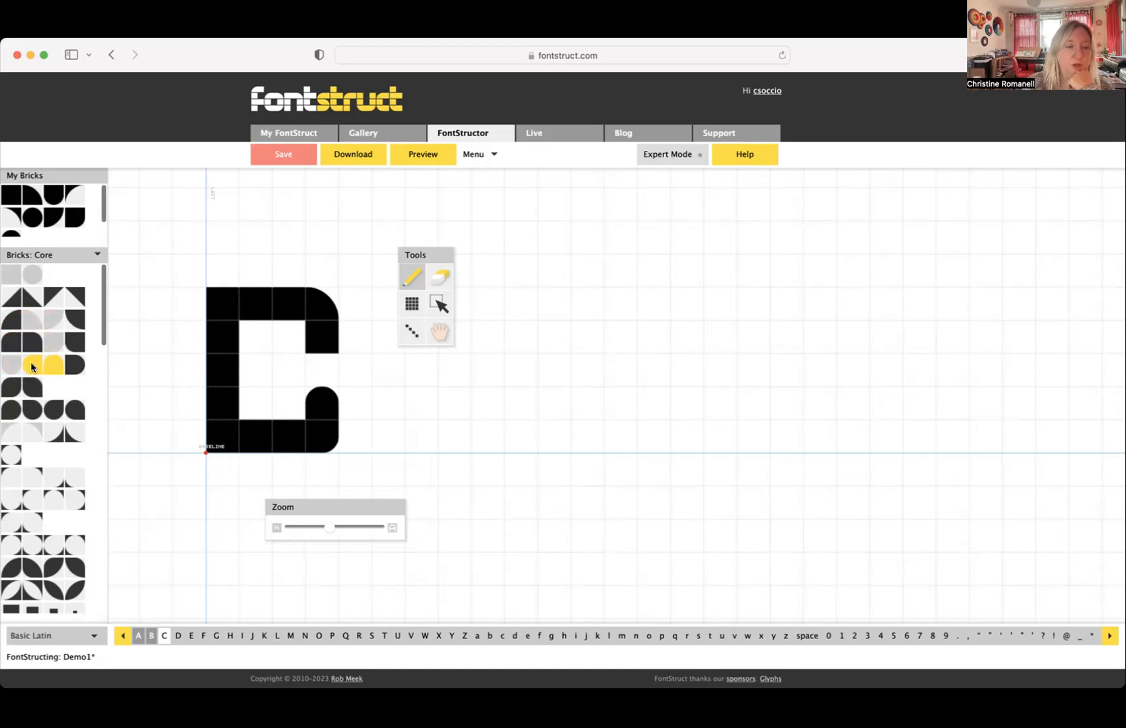
click(8, 365)
click(322, 339)
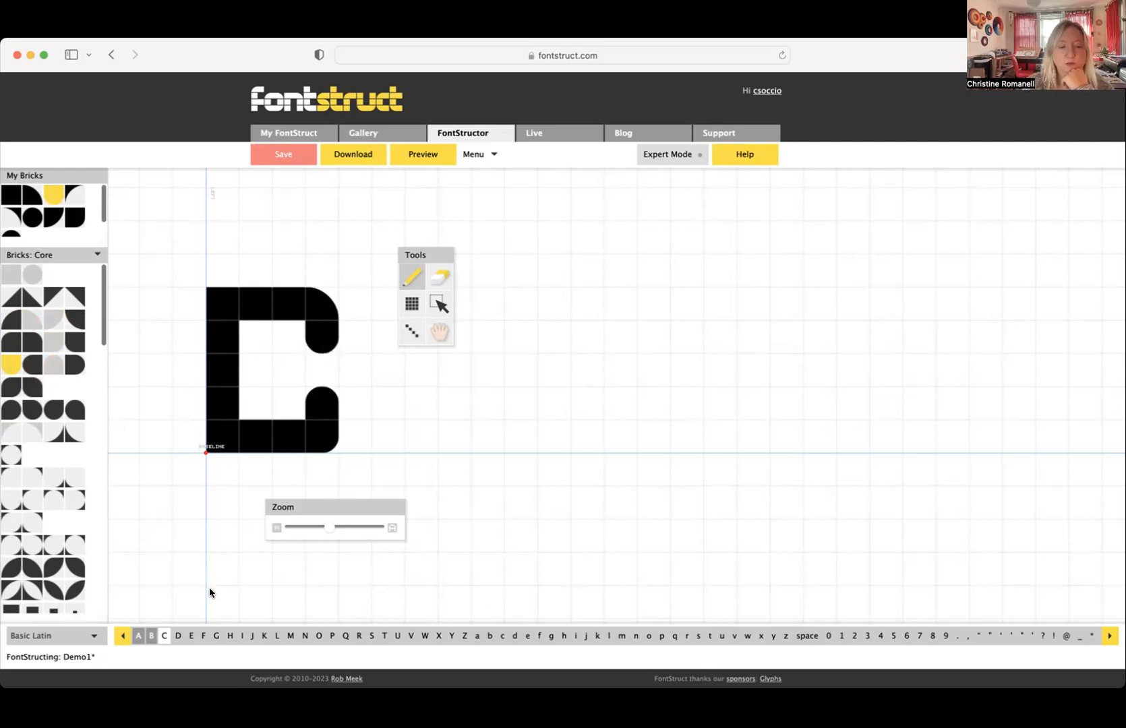
- Check the finished C against the capital A and B glyphs and save the font
click(138, 636)
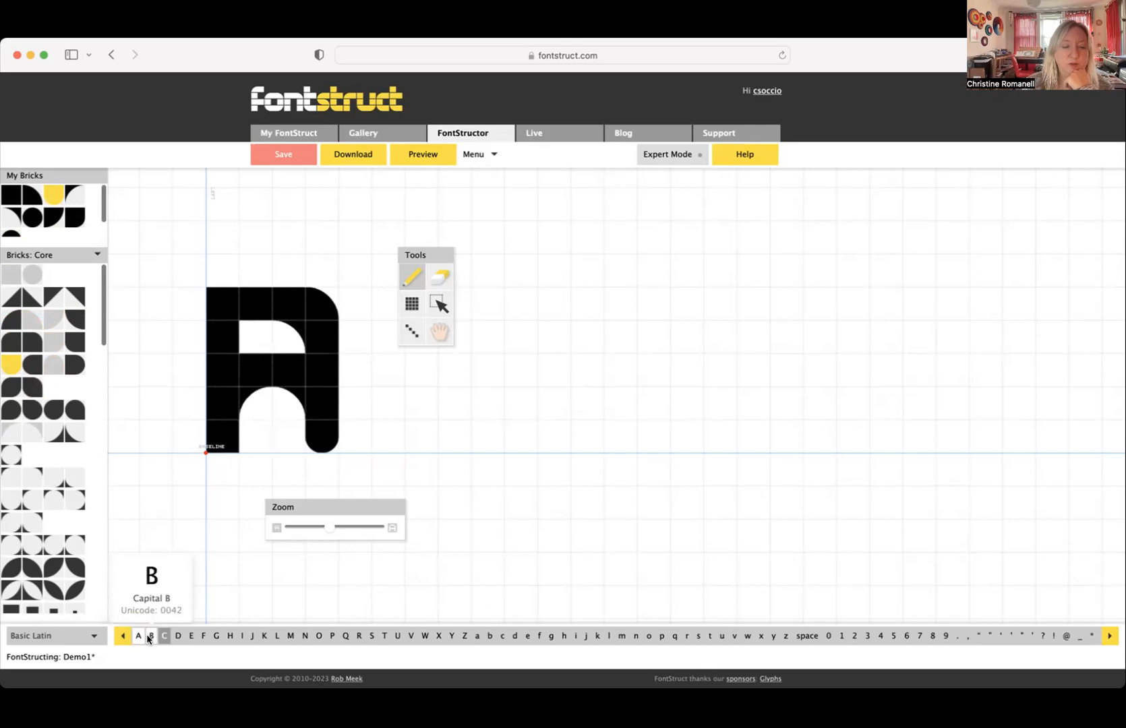
click(150, 637)
click(164, 638)
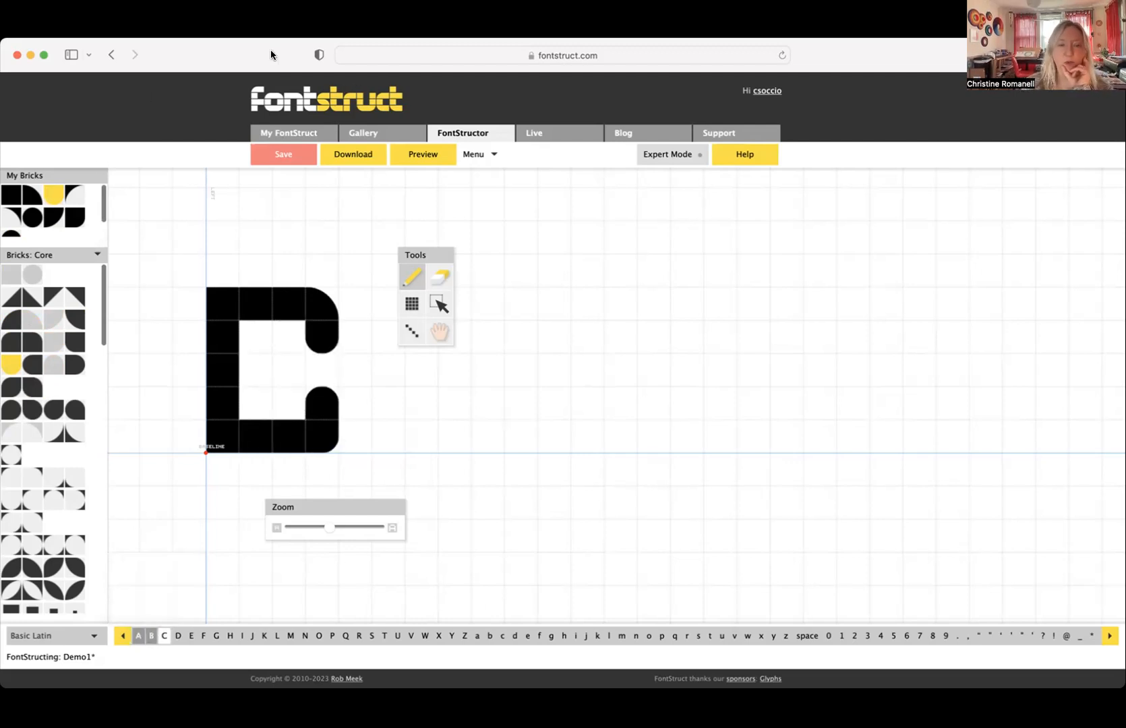
click(273, 155)
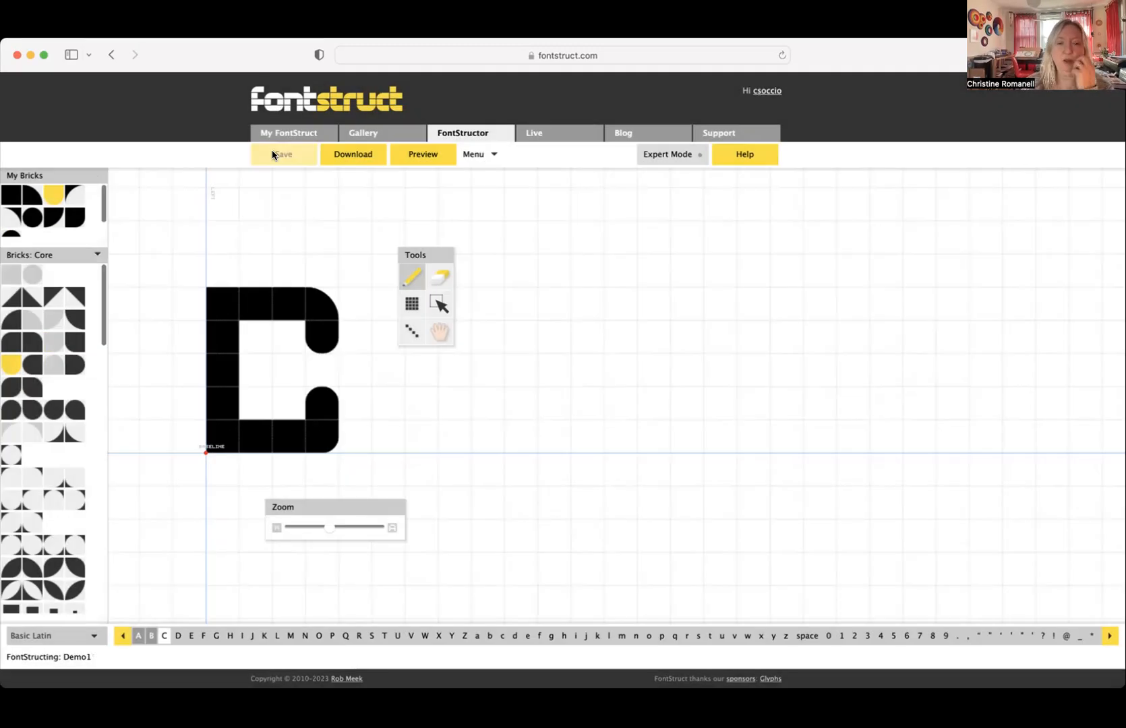
- Preview the font with the sample text CBA
click(424, 155)
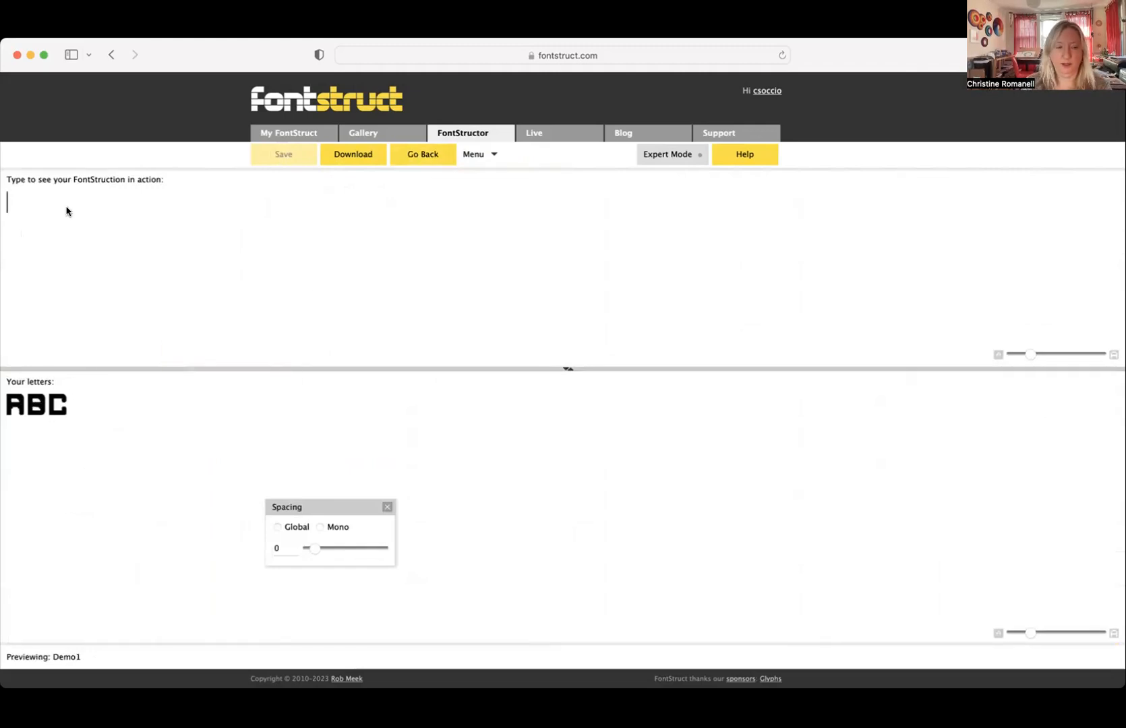
text(C)
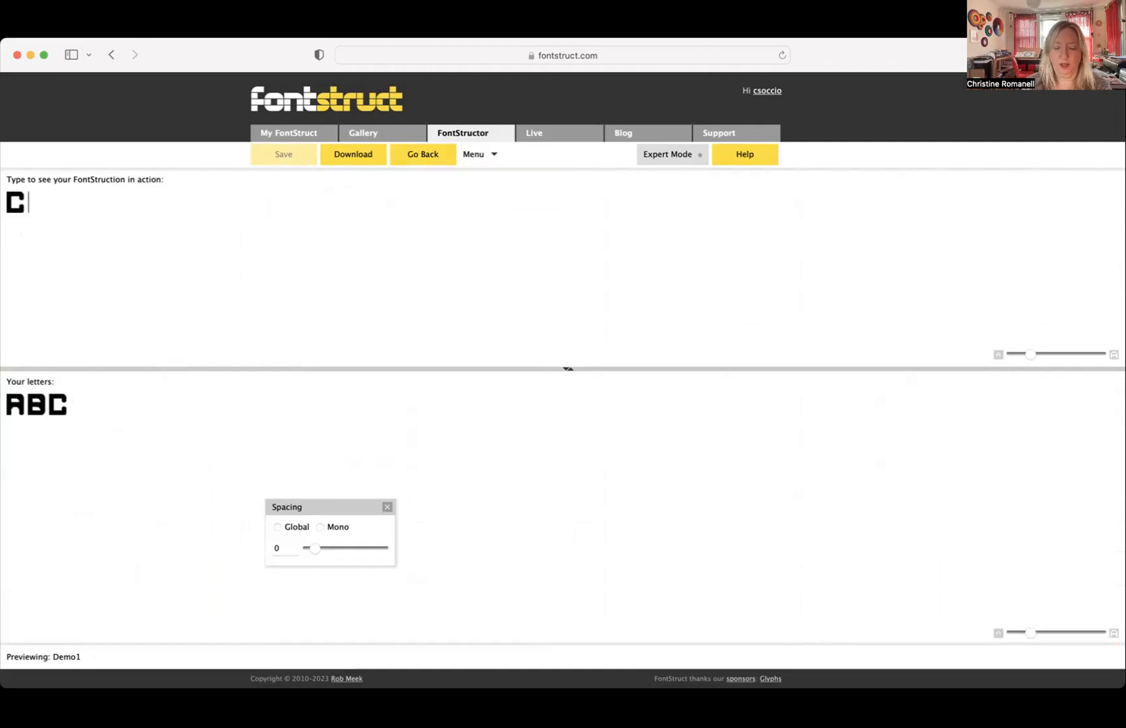
text(BA)
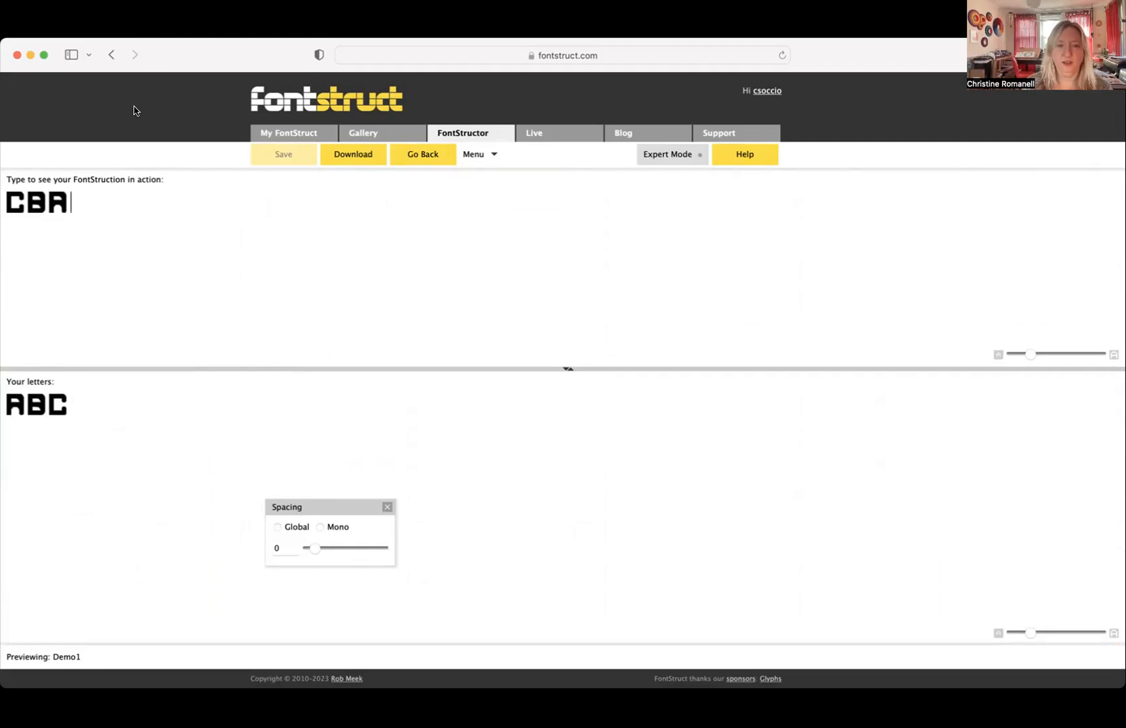
- Download the font and allow downloads from fontstruct.com
click(352, 155)
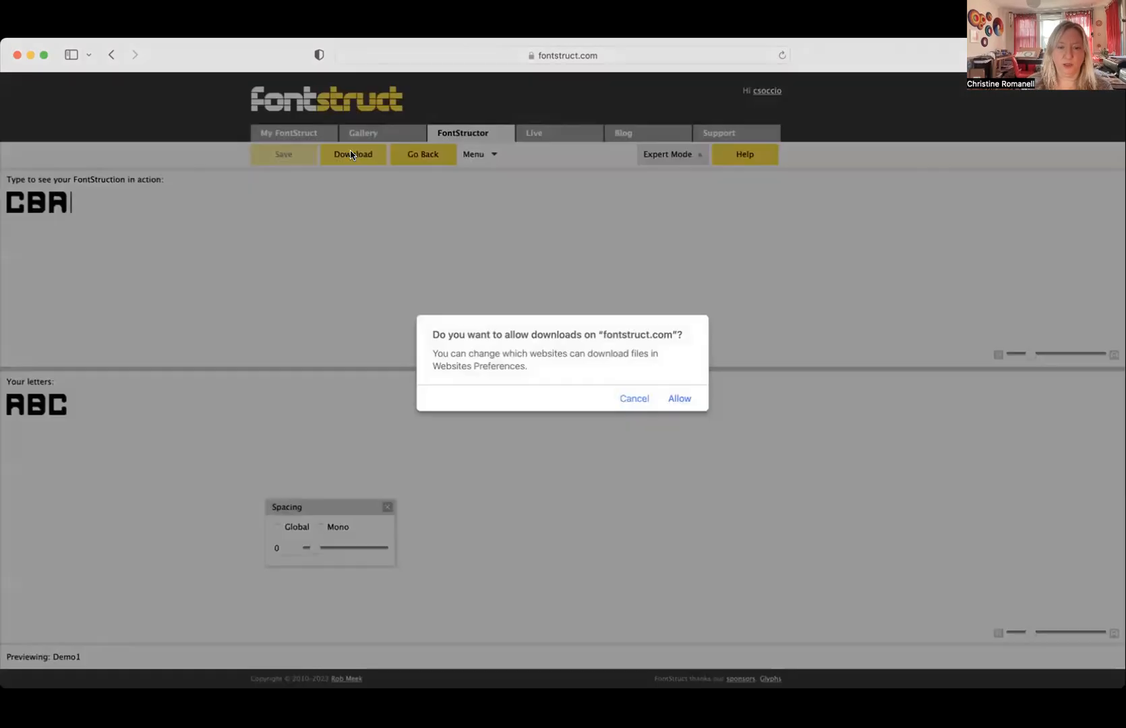
click(677, 400)
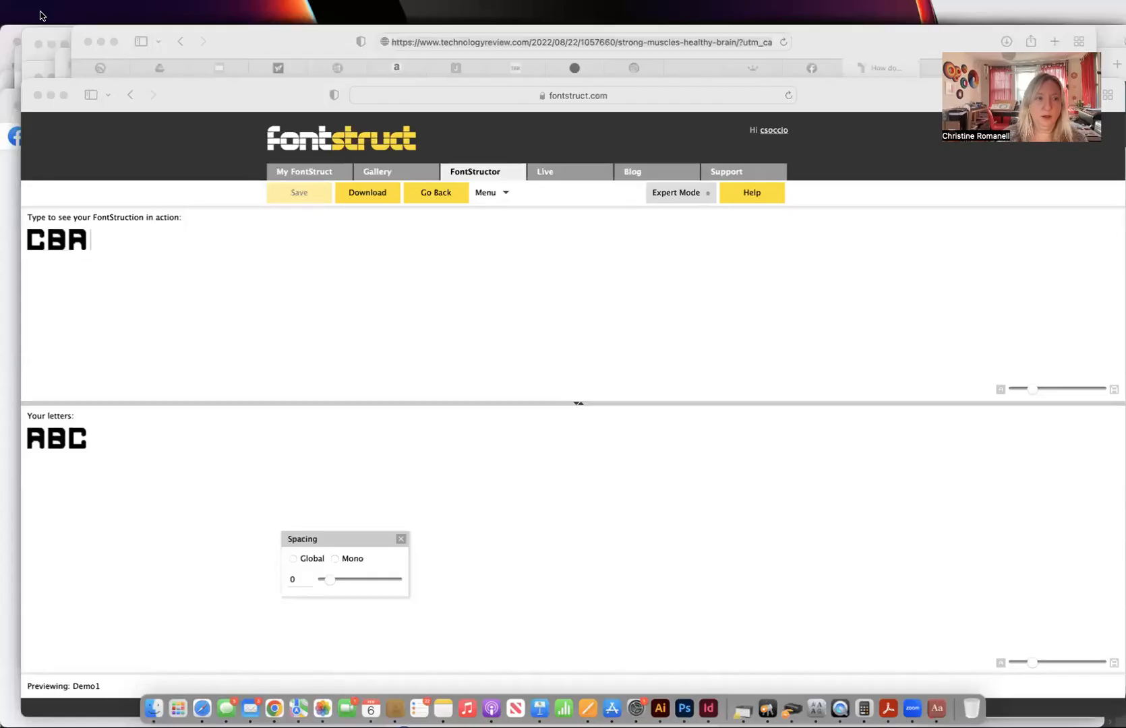
- Hide the windows of all other applications to clear the desktop
click(41, 15)
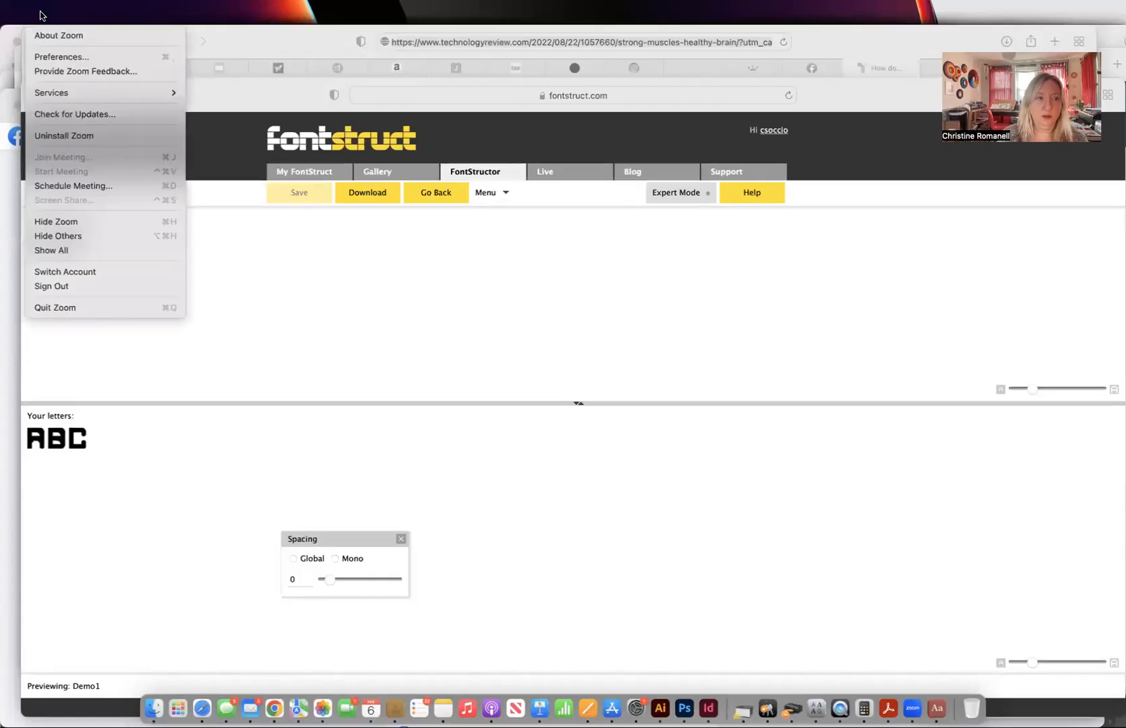
mouse_move(23, 17)
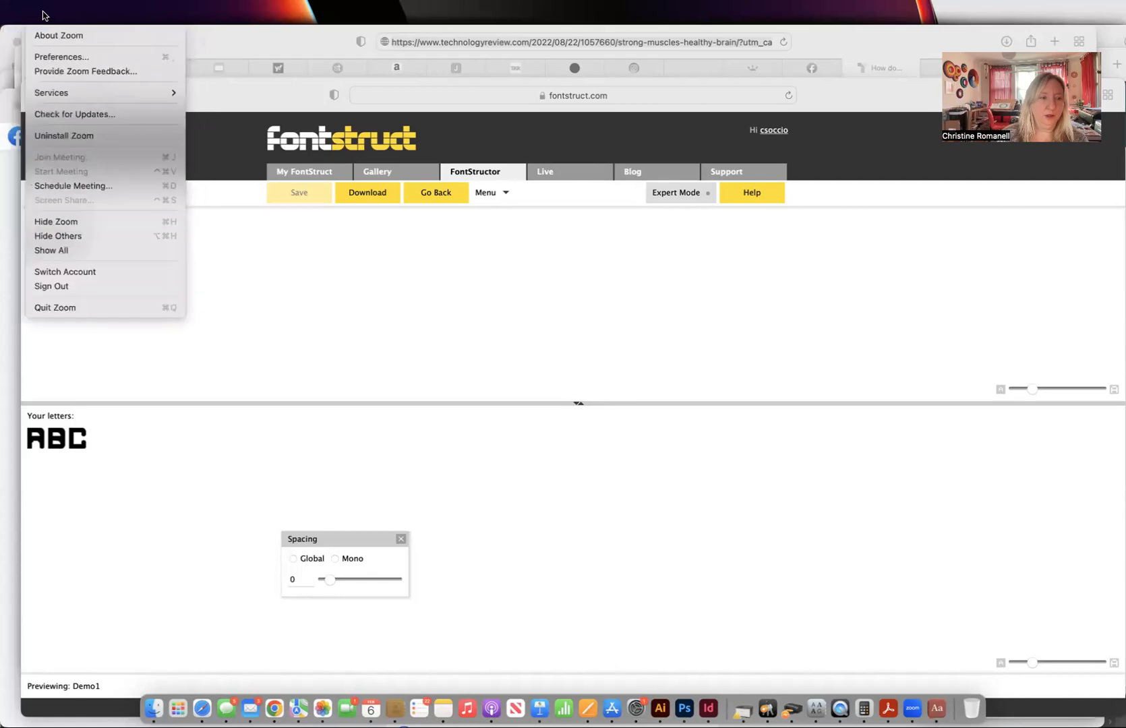
click(55, 238)
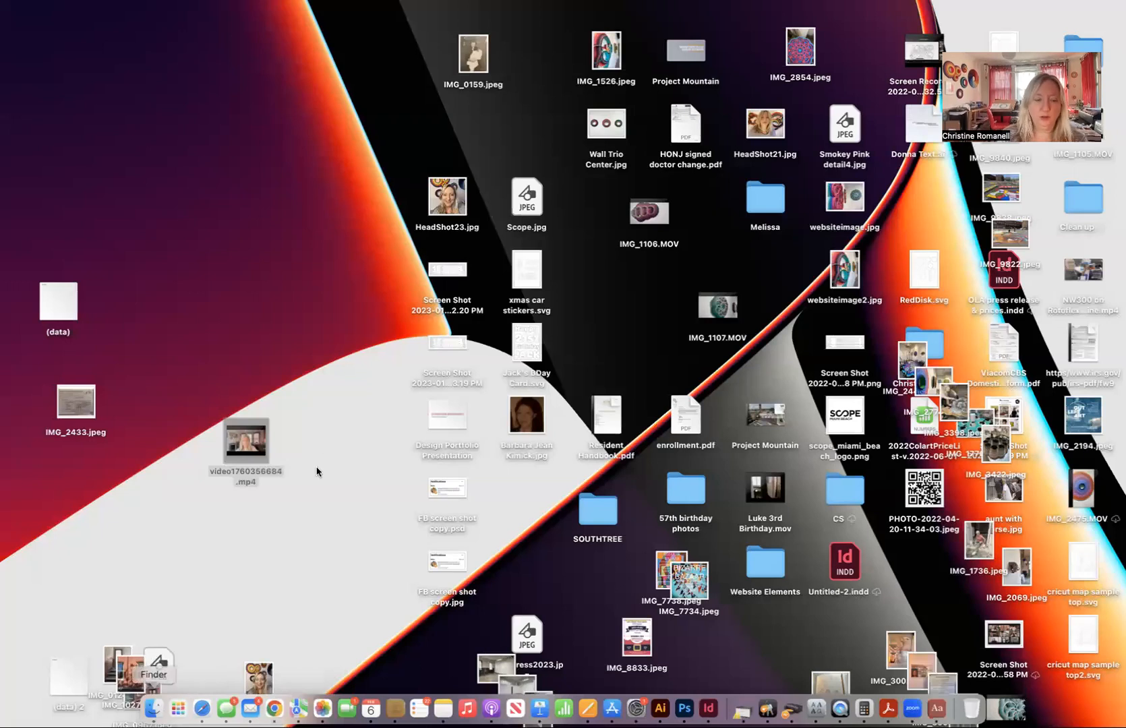
- Switch to Finder, open the Downloads folder and extract demo1.zip
click(154, 703)
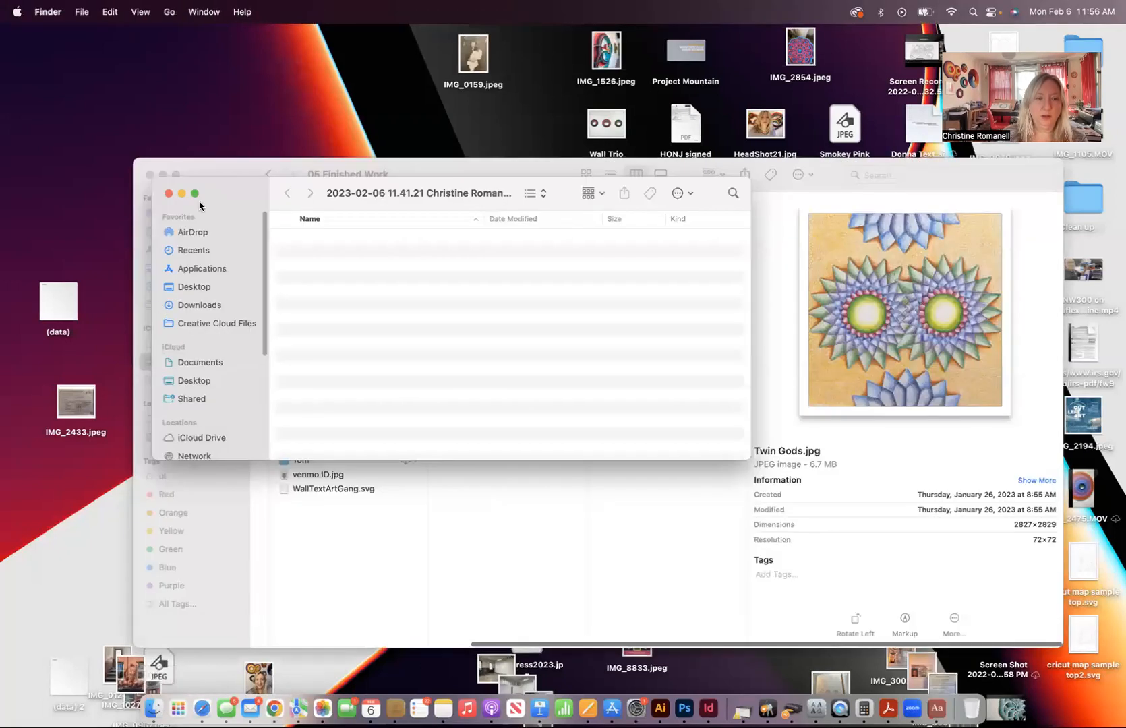
click(191, 250)
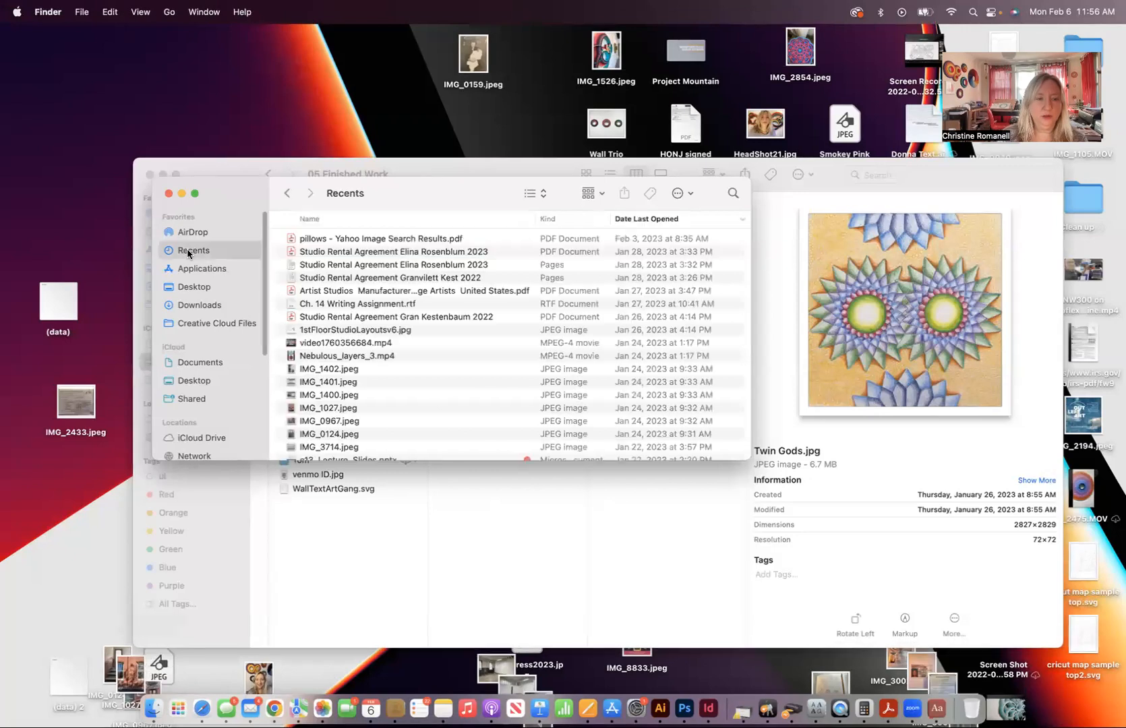
click(199, 307)
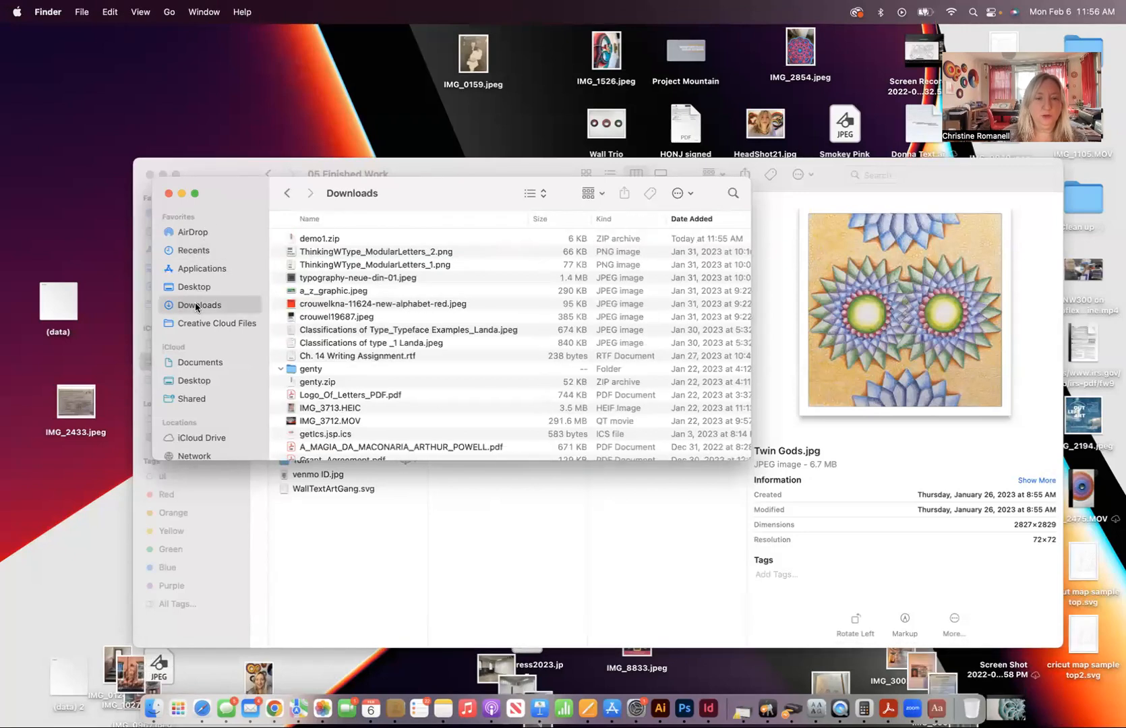
click(338, 240)
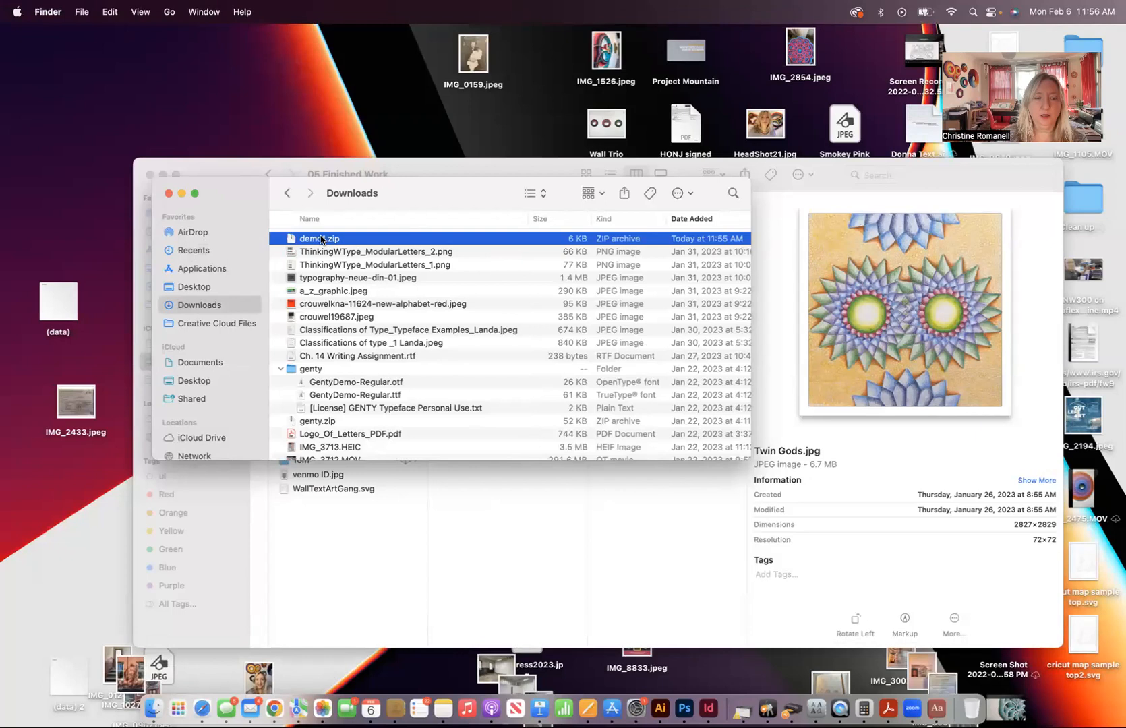
double_click(320, 239)
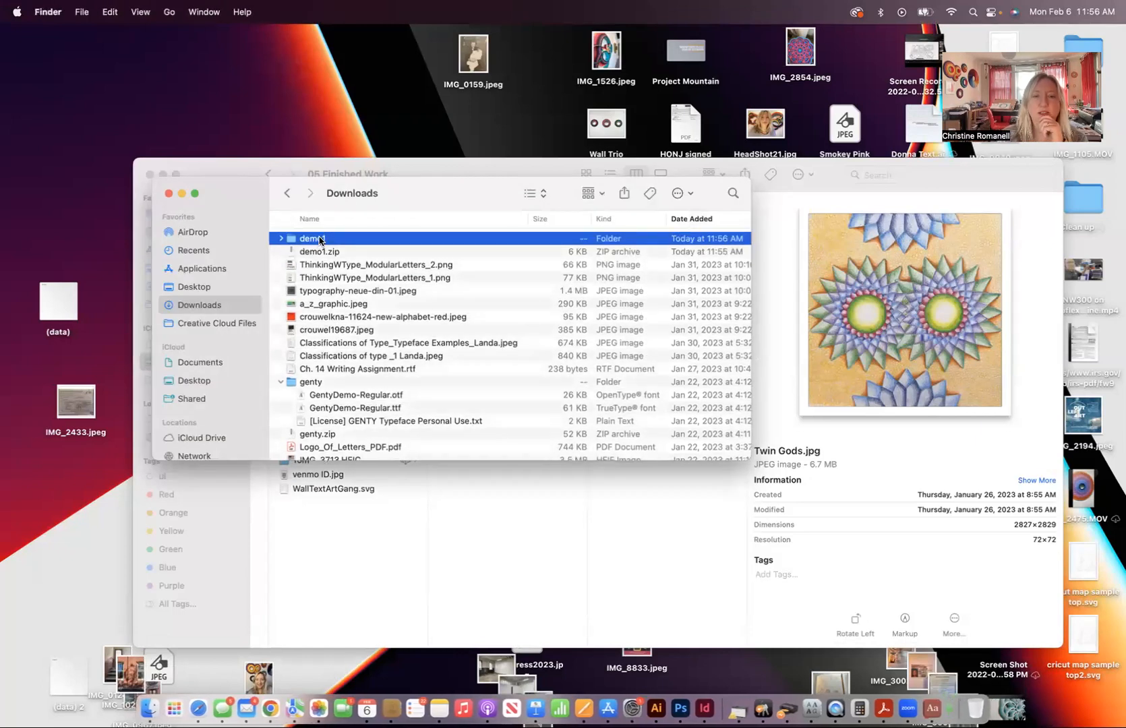
- Expand the extracted demo1 folder, open demo1.ttf in Font Book and install the font
click(281, 239)
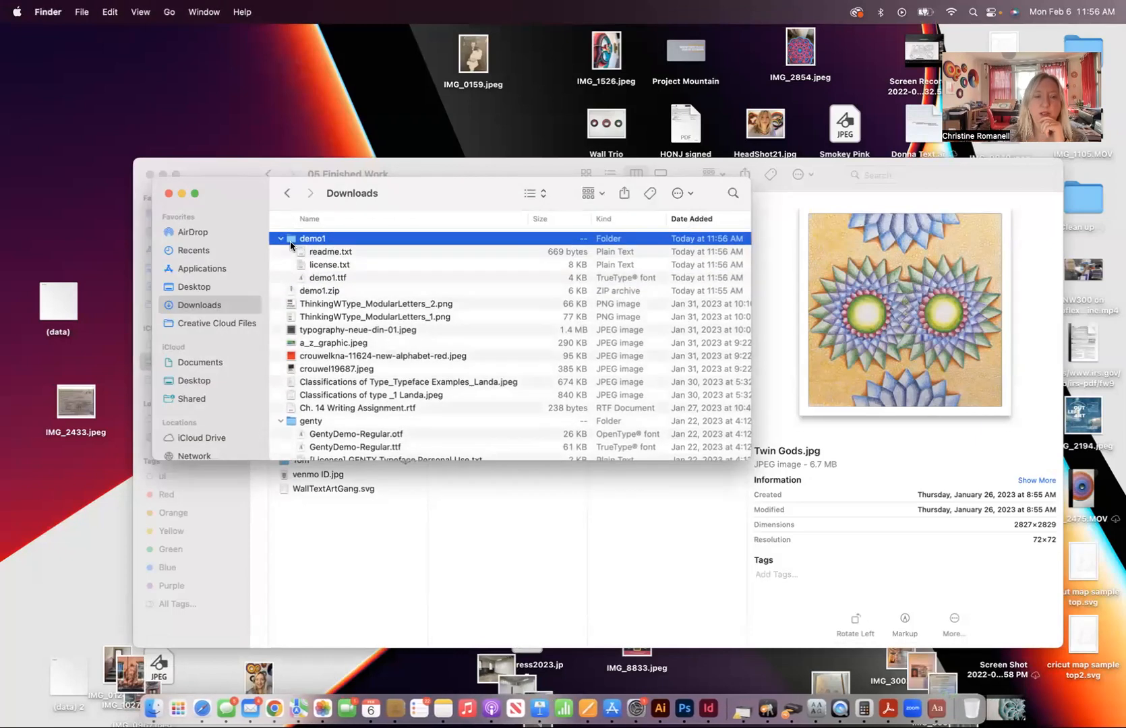
click(325, 279)
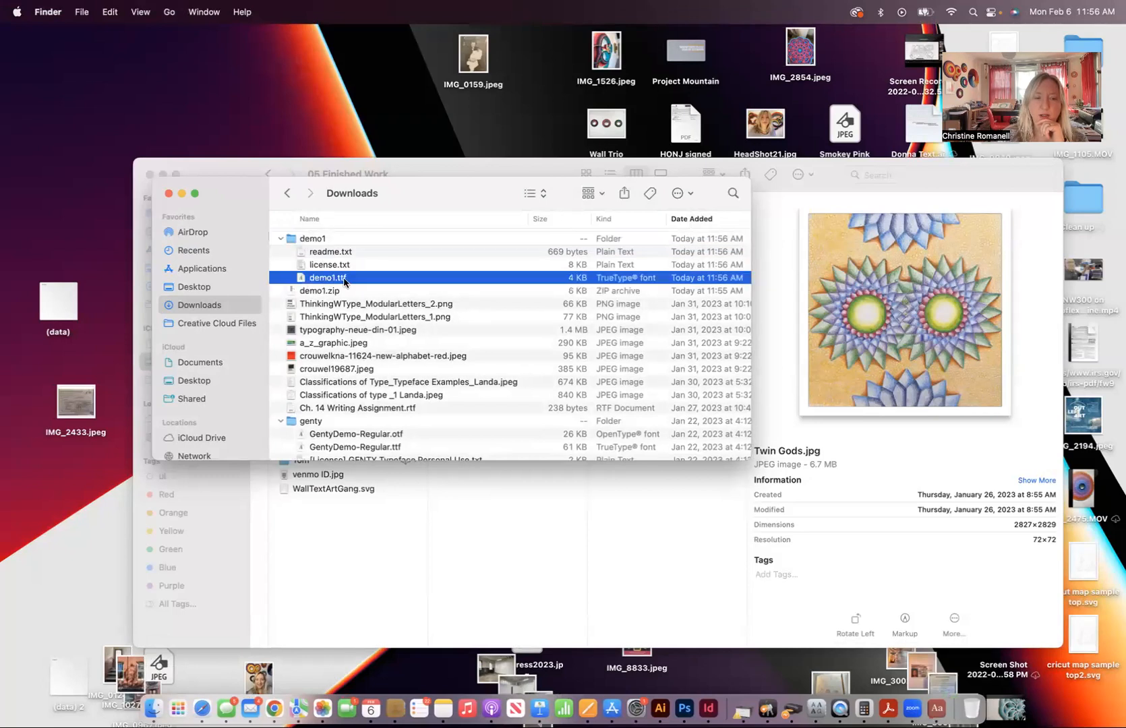
double_click(320, 279)
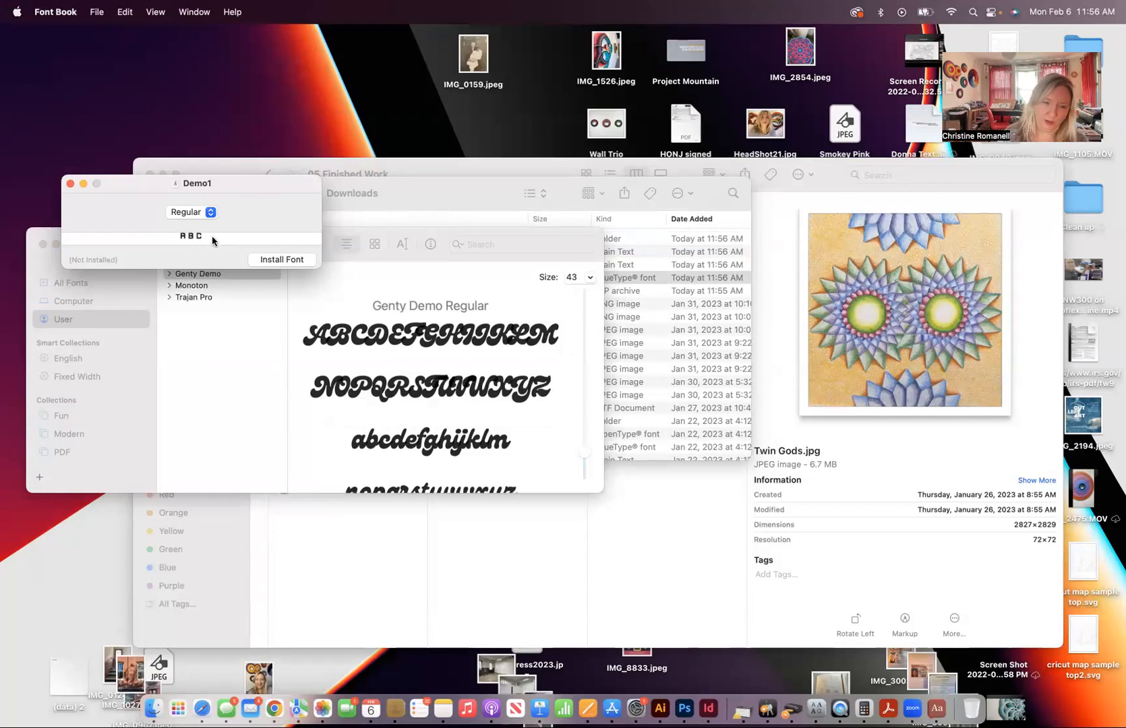
click(282, 259)
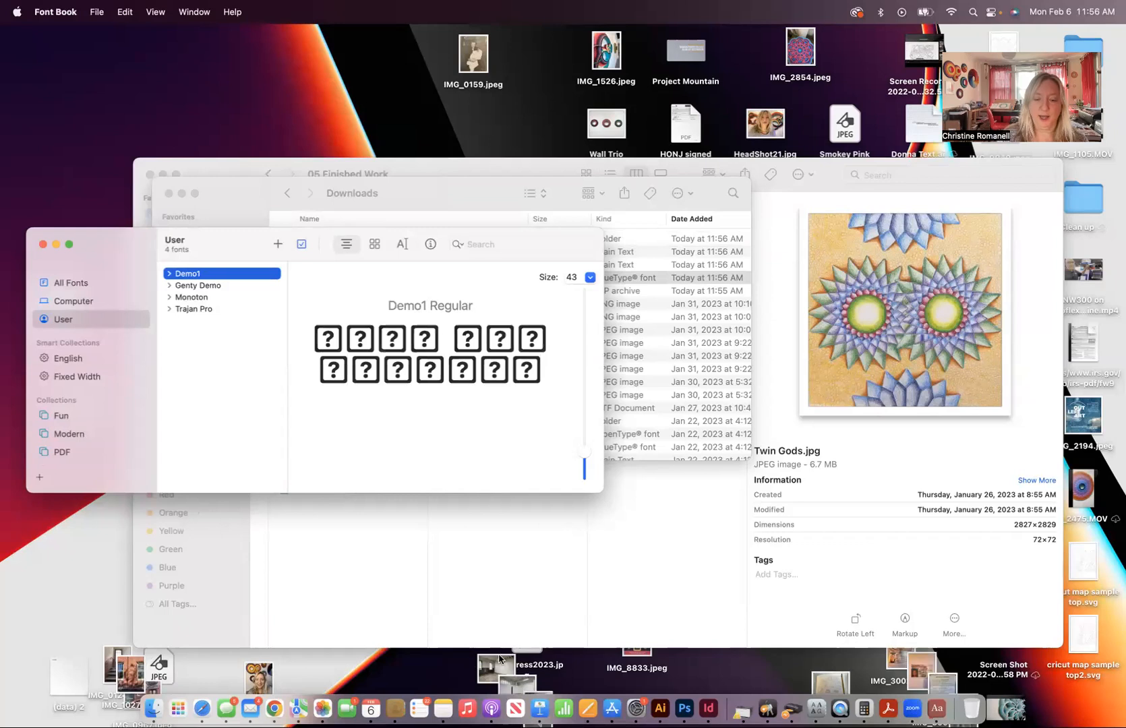
- Switch to Illustrator and create a new print document with the Letter preset, 612 x 792 pt
click(660, 709)
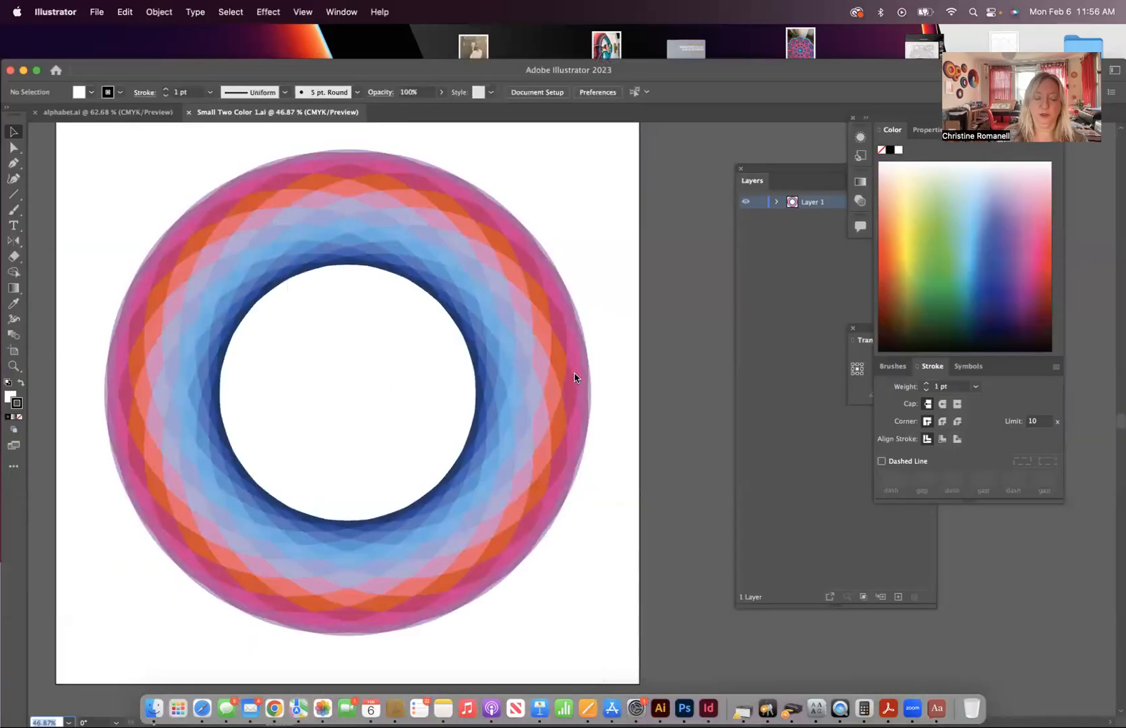
key(super+n)
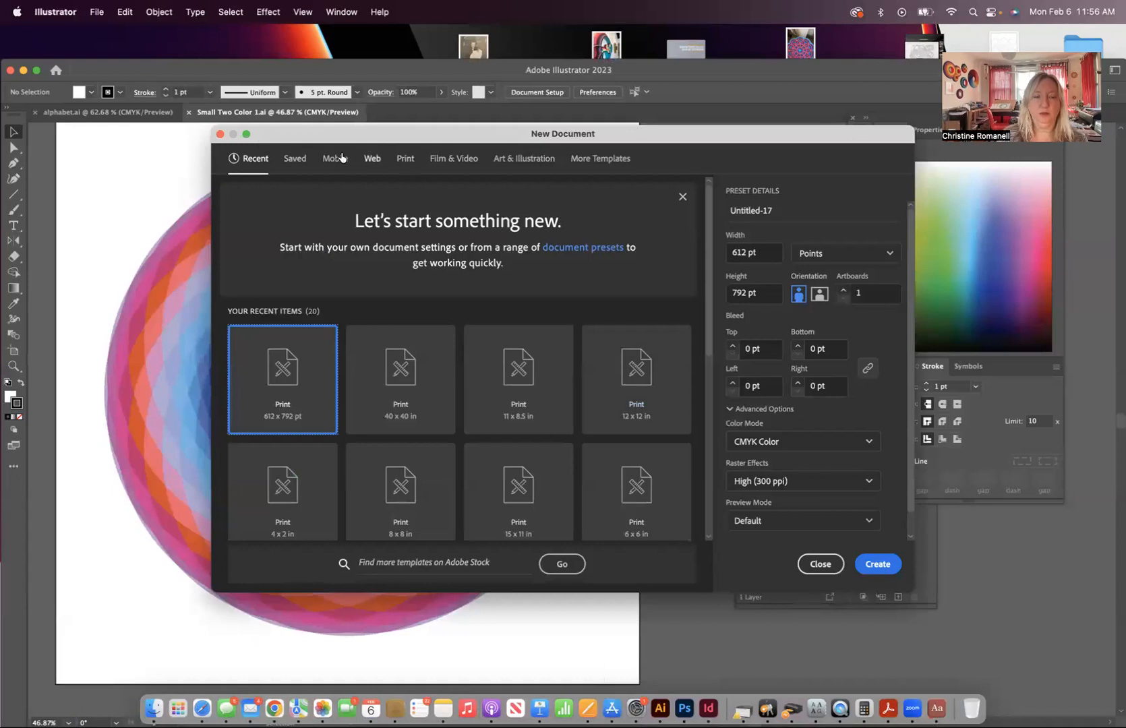
click(404, 157)
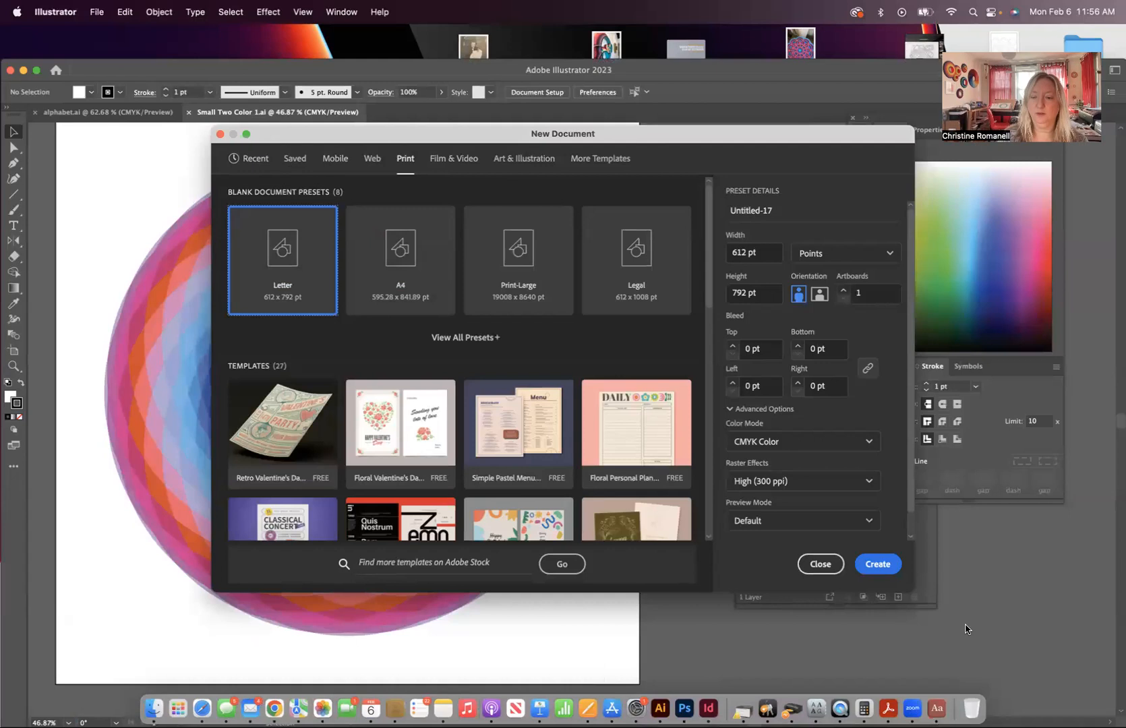
click(877, 564)
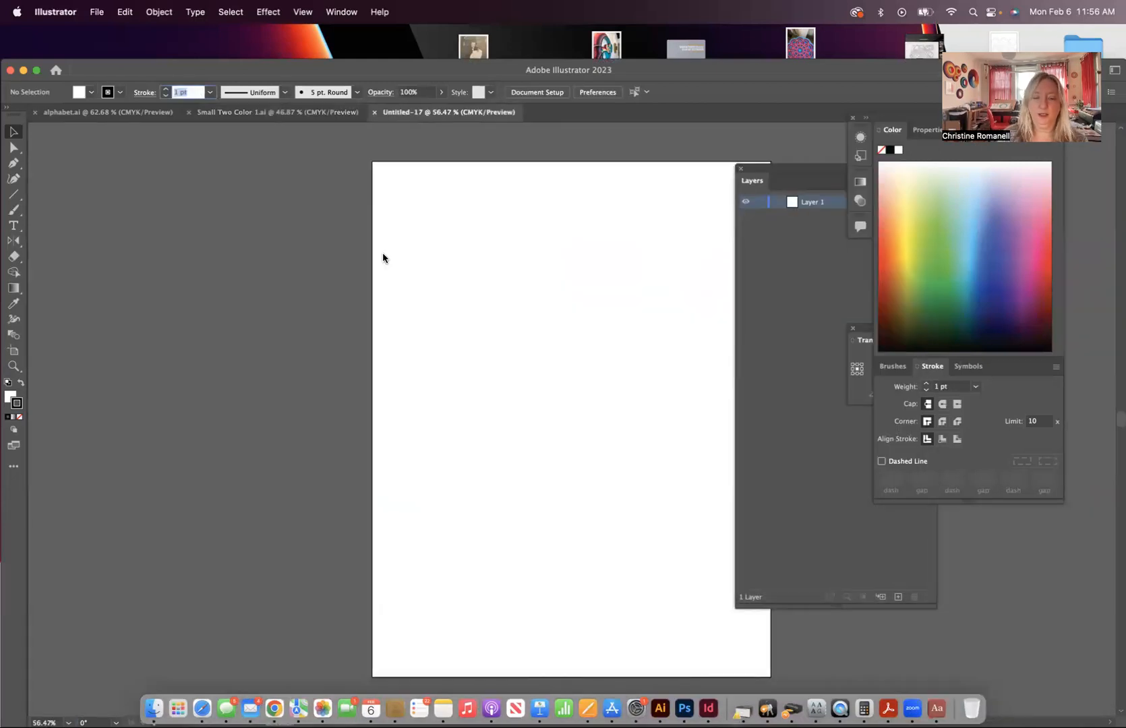
- Add the point text BCA in the upper part of the blank artboard
key(super+equal)
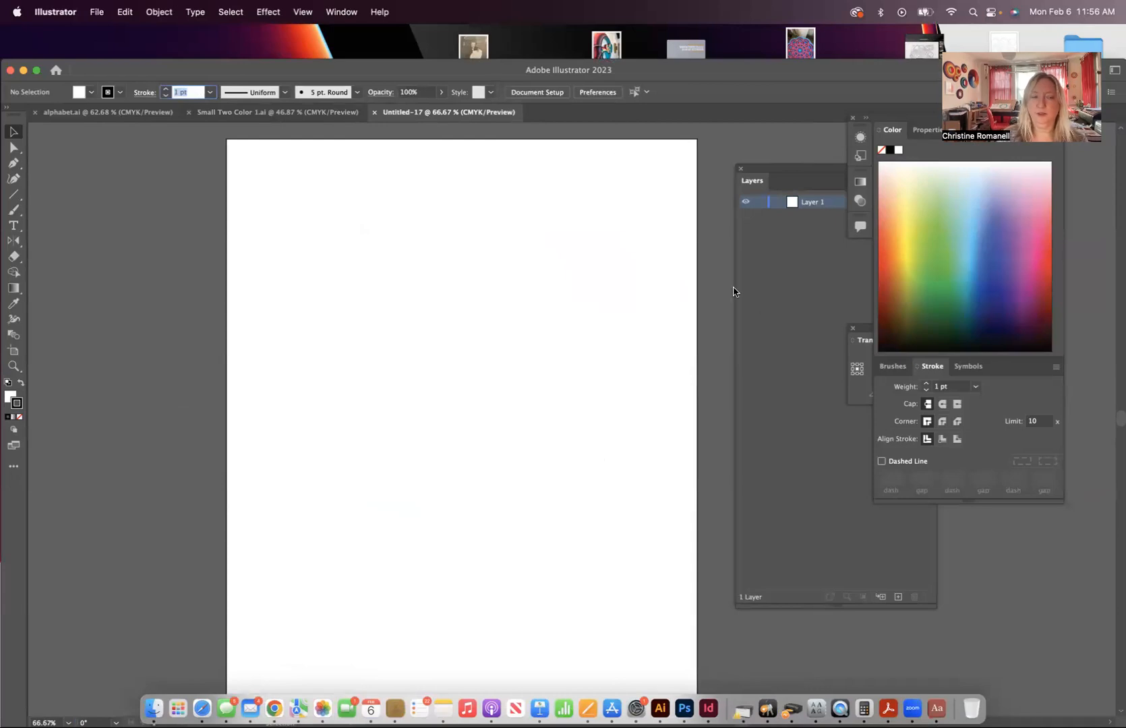
click(13, 226)
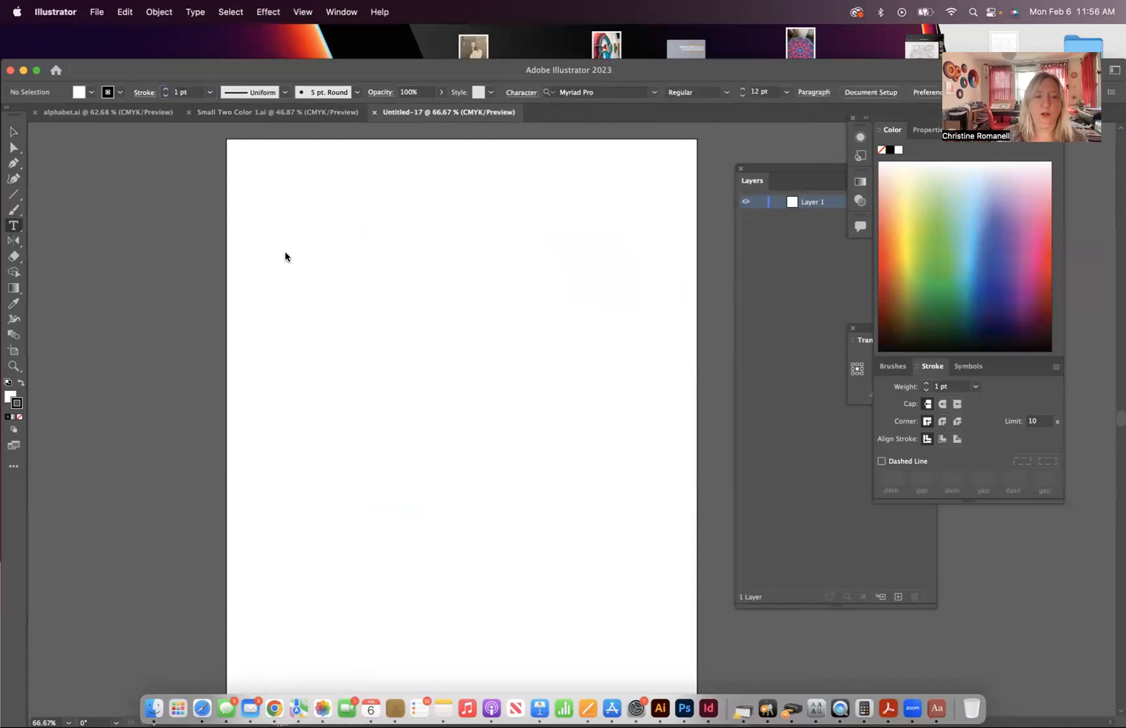
click(283, 250)
key(BackSpace)
text(BCA)
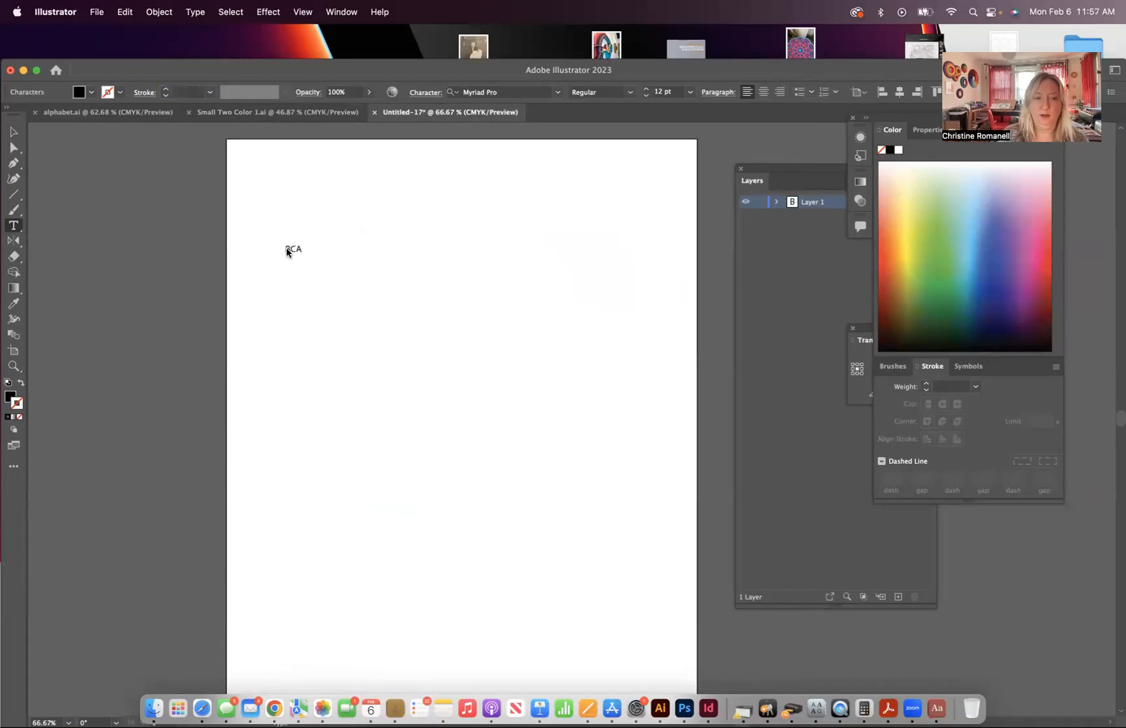
- Set the font of the whole BCA text to Demo1 Regular
key(super+a)
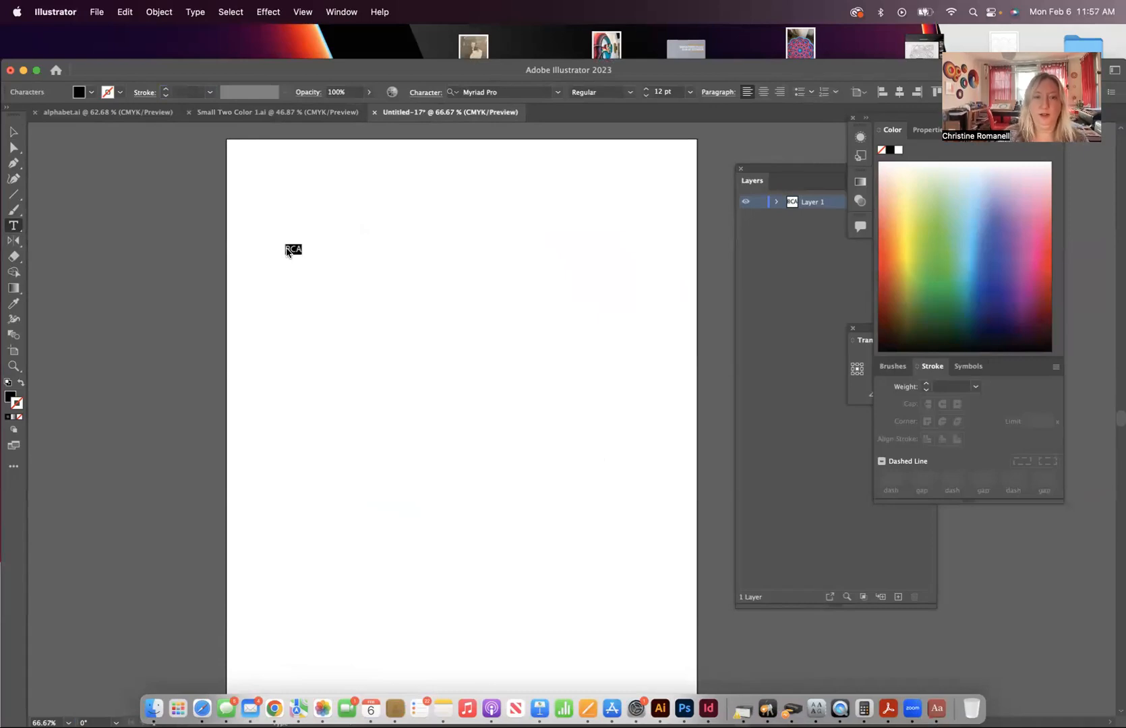
click(559, 92)
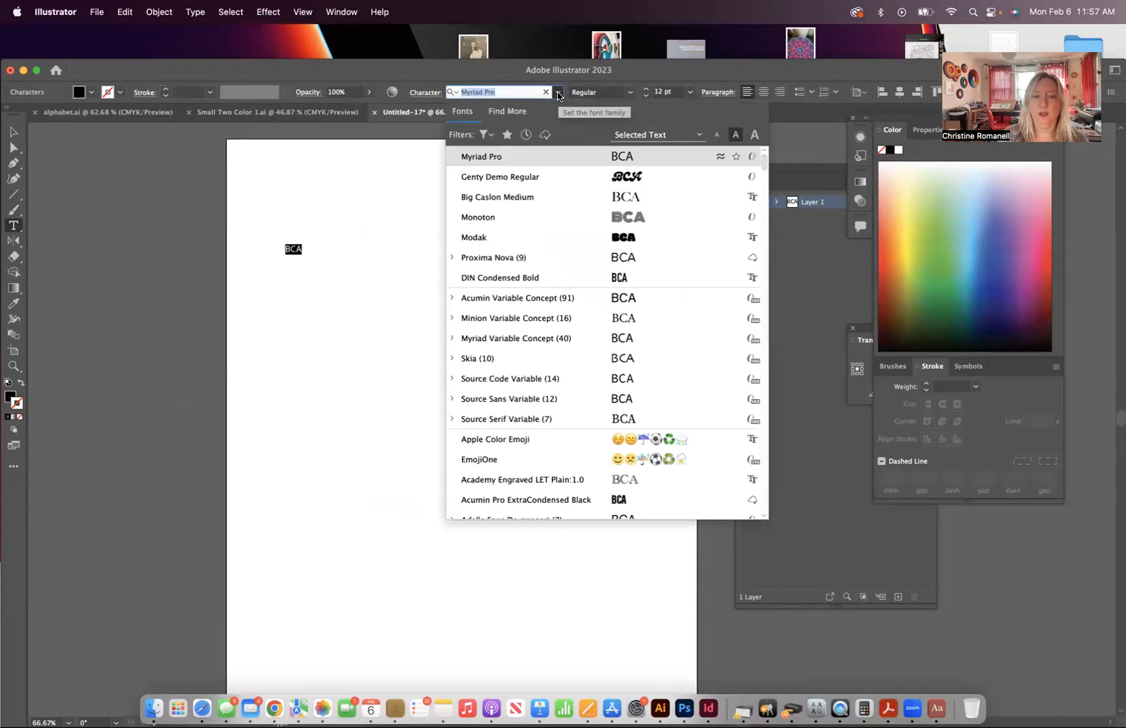
text(dem)
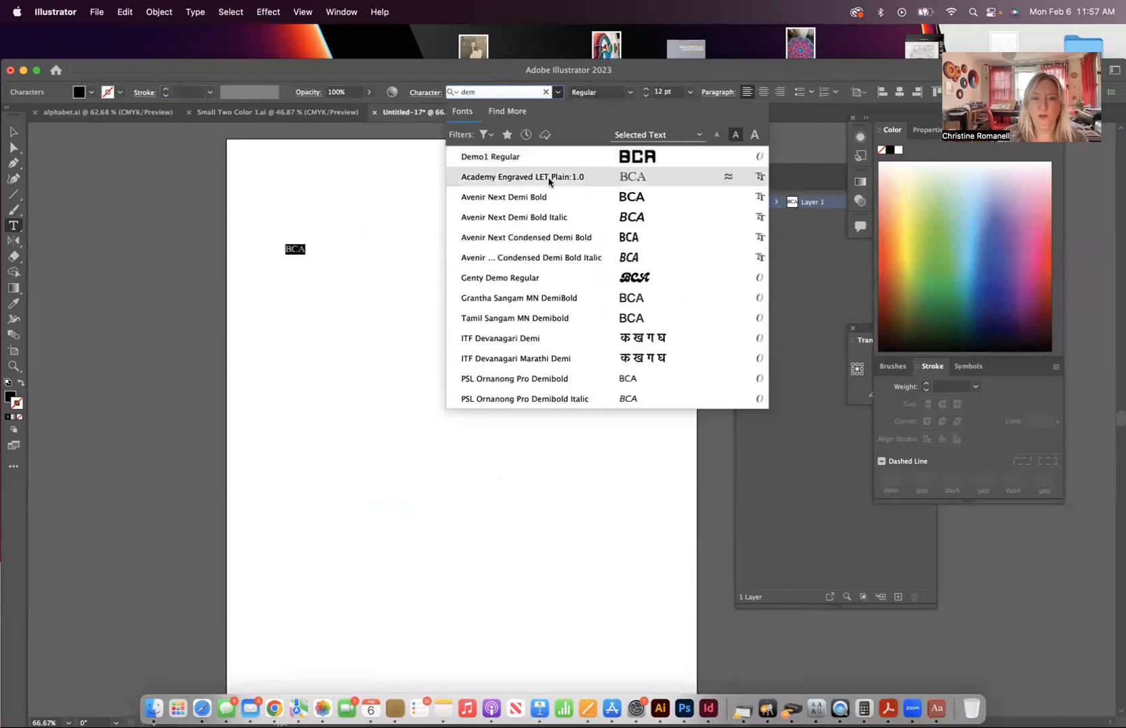
click(531, 159)
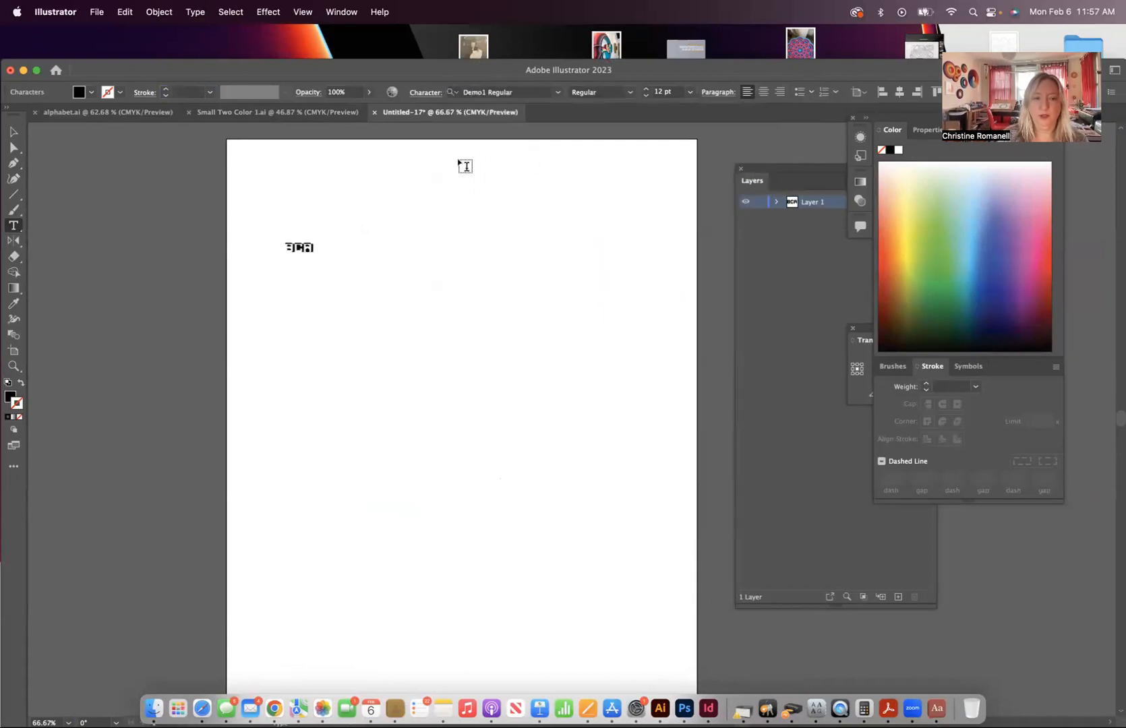
- Scale the BCA text up to a font size of about 111 pt and deselect it
click(13, 130)
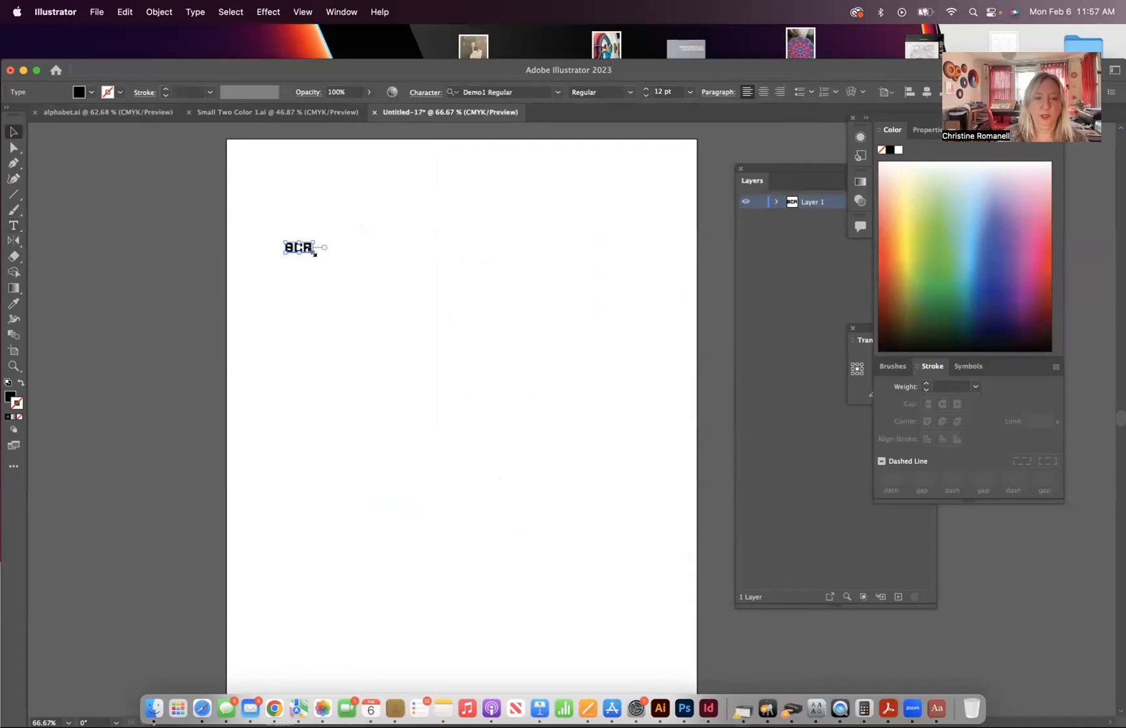
drag(315, 252, 540, 434)
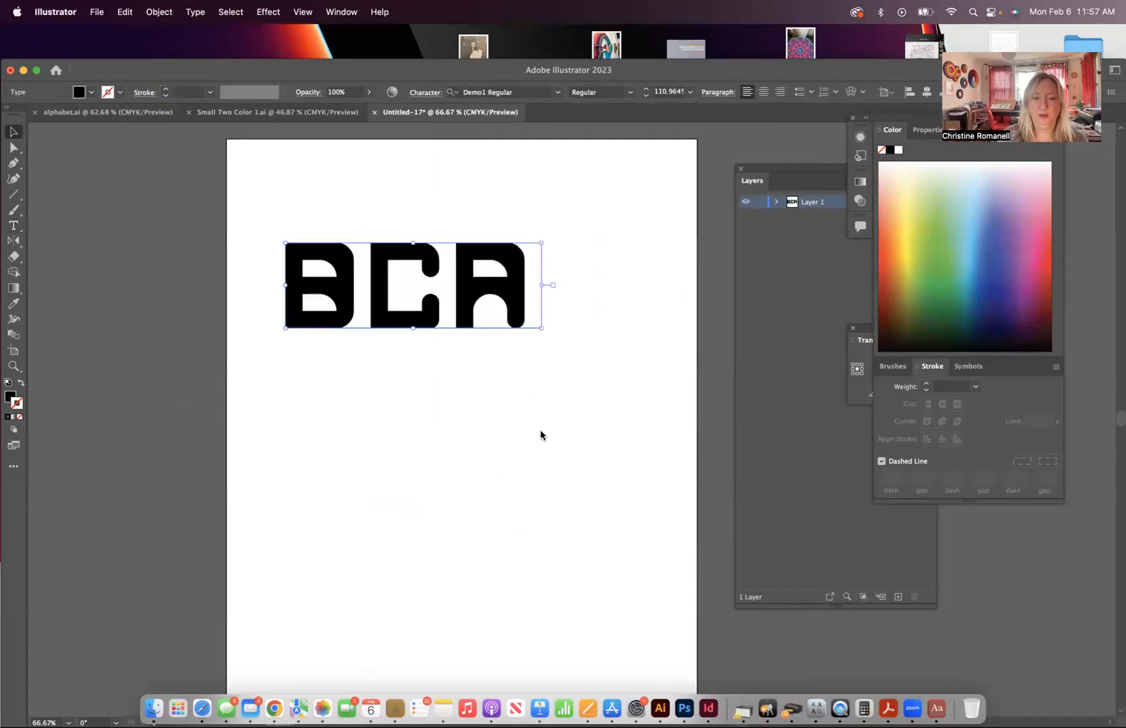
click(541, 436)
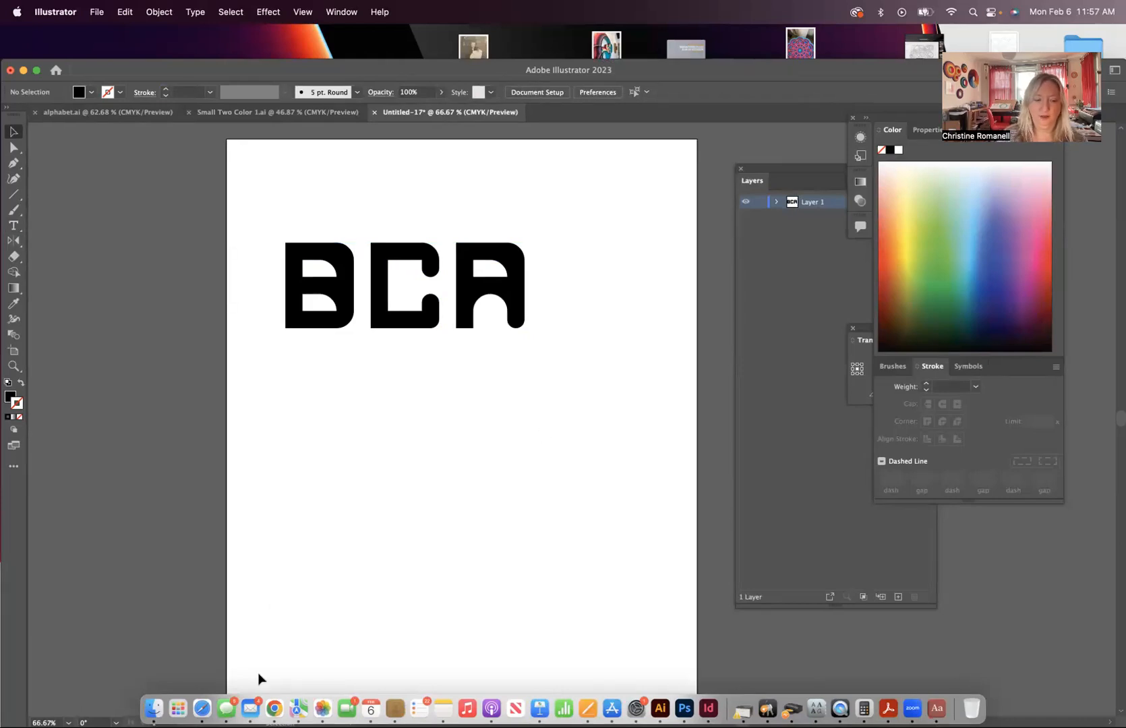
- Switch to Safari, open the My FontStruct page and show the available Support topics
click(202, 708)
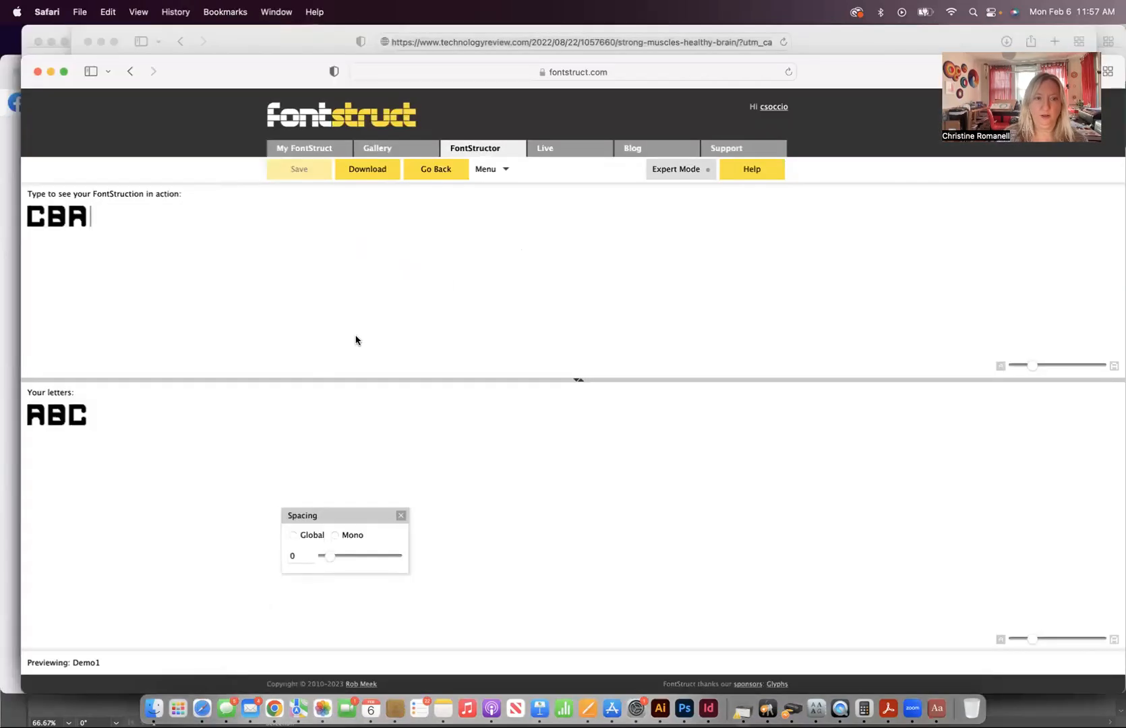
click(298, 150)
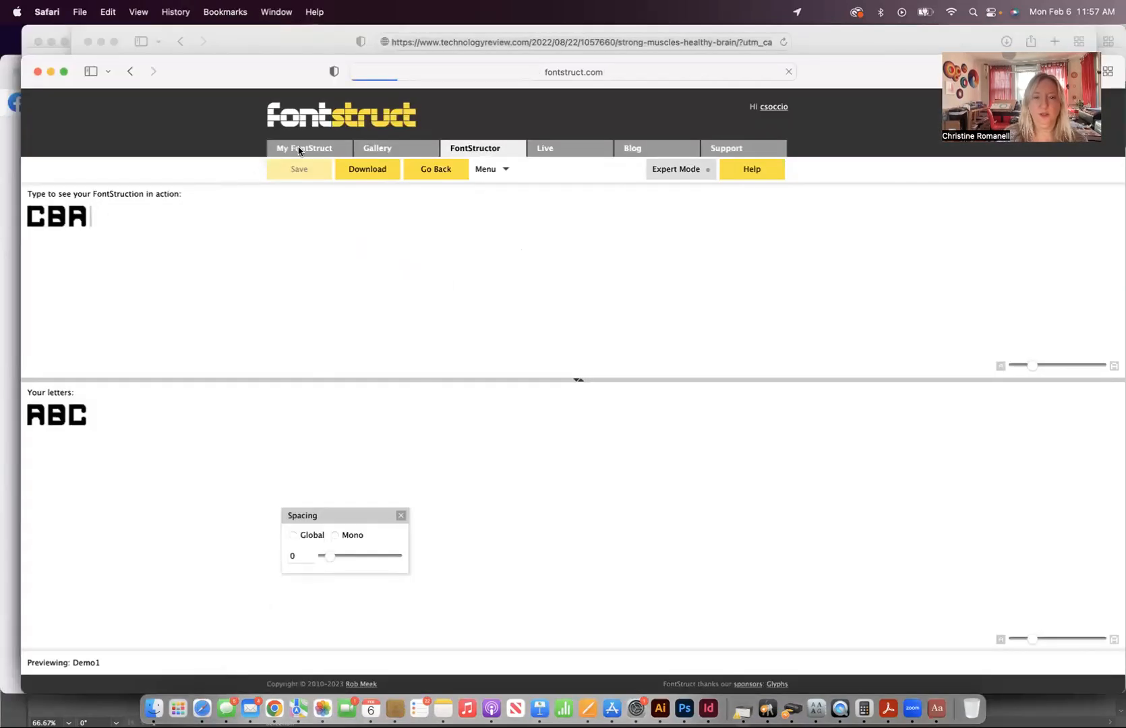
mouse_move(422, 147)
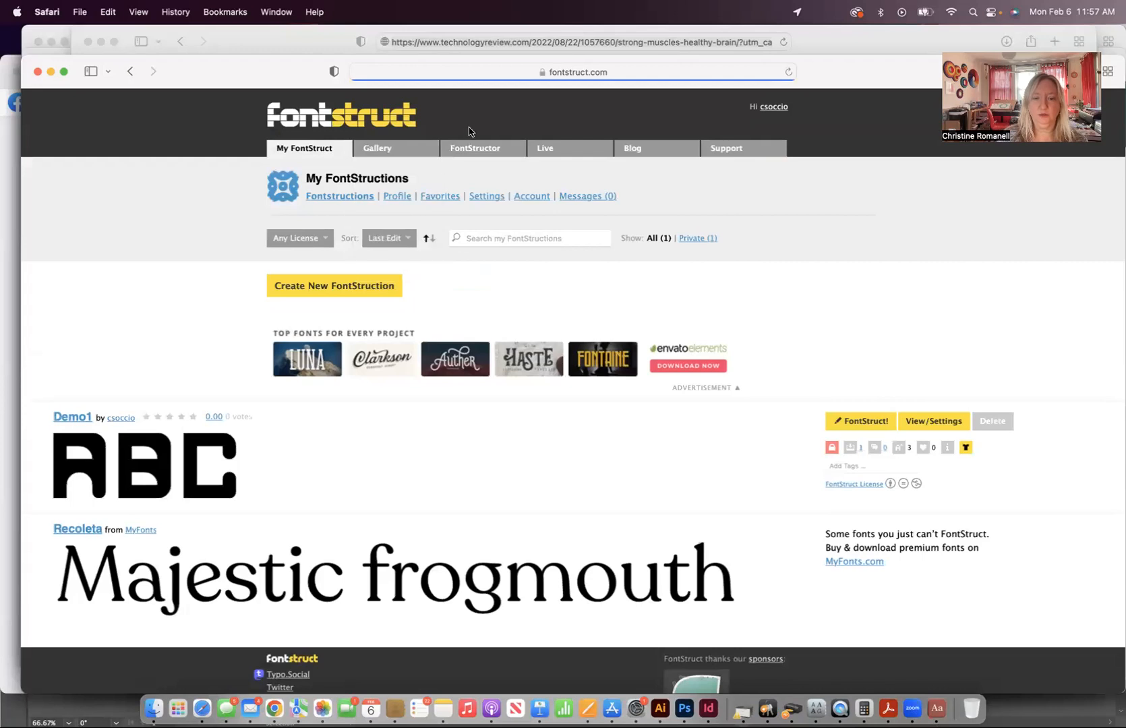
mouse_move(729, 148)
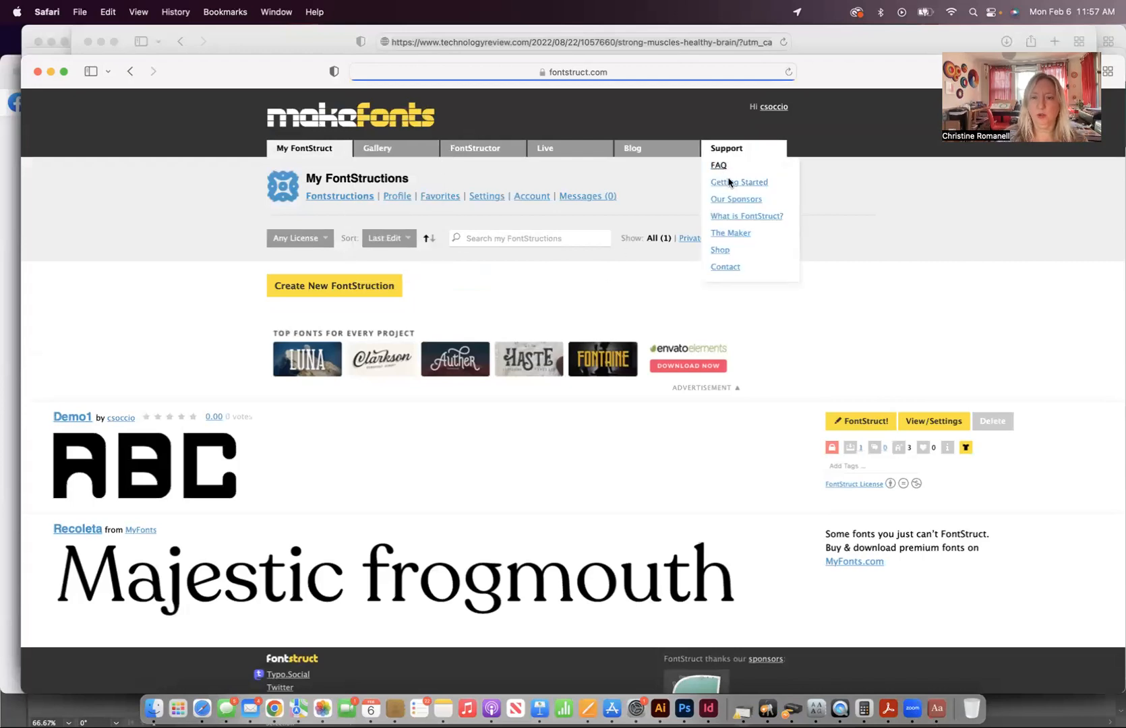